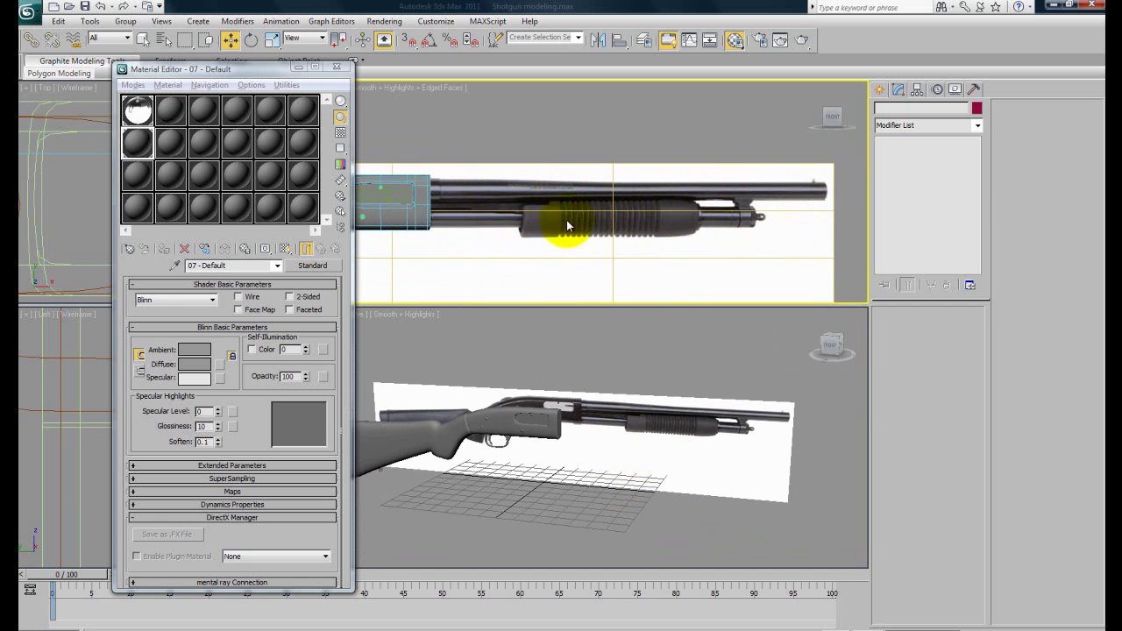
Step: Examine the barrel, pump grip and magazine tube of the reference shotgun in the Front view
{"action": "scroll", "coordinate": [567, 222], "scroll_direction": "up", "scroll_amount": 3}
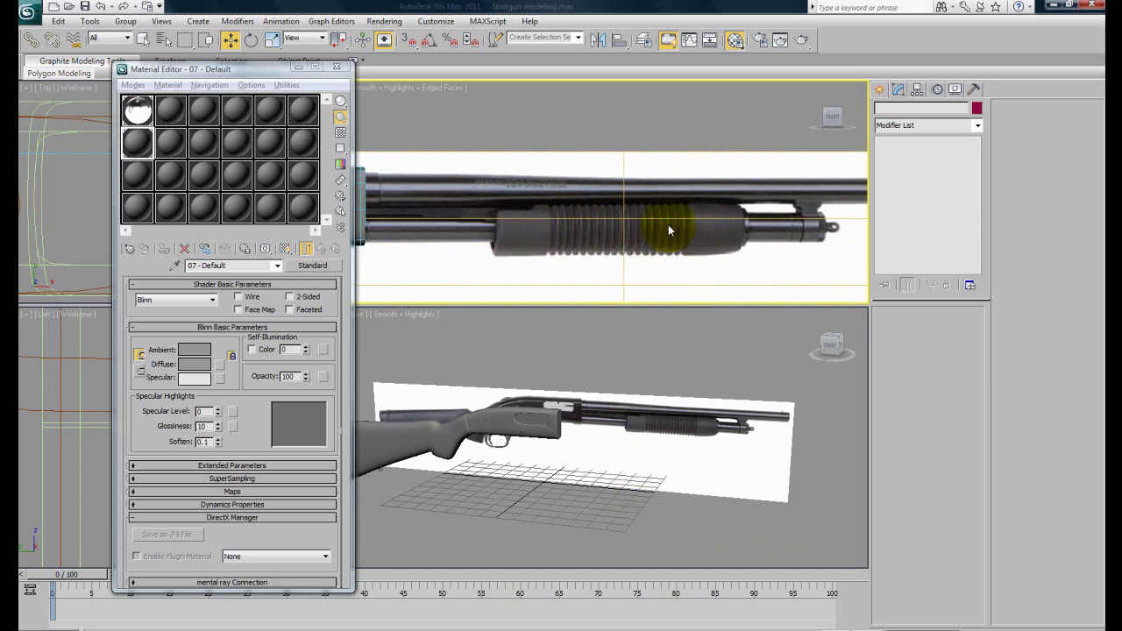
{"action": "scroll", "coordinate": [583, 243], "scroll_direction": "up", "scroll_amount": 3}
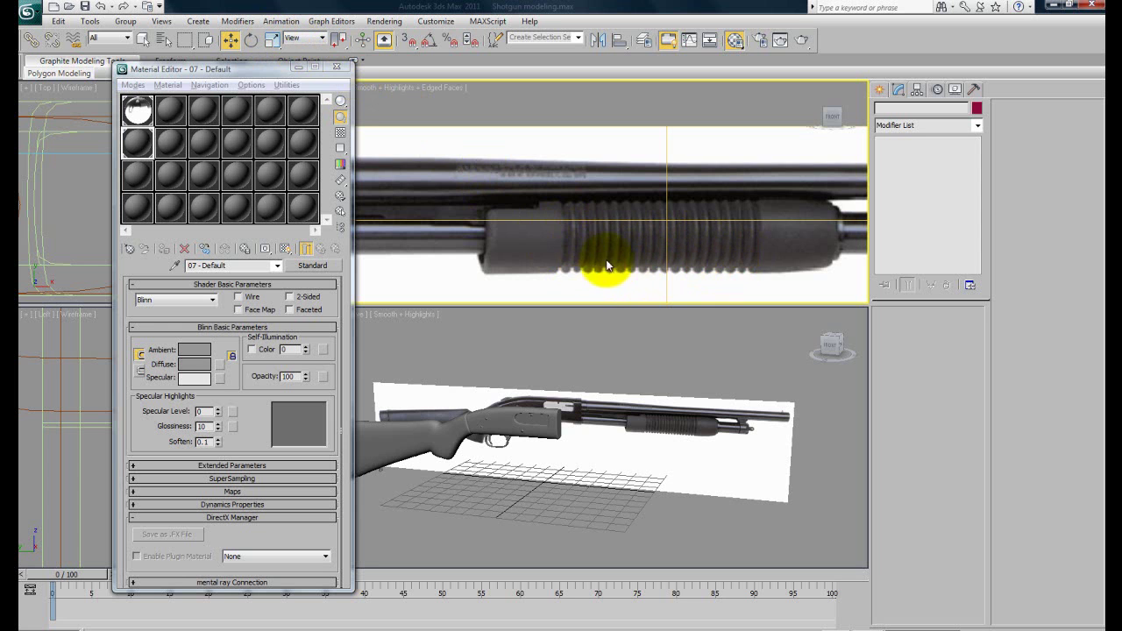
{"action": "scroll", "coordinate": [568, 247], "scroll_direction": "down", "scroll_amount": 3}
{"action": "scroll", "coordinate": [638, 248], "scroll_direction": "up", "scroll_amount": 5}
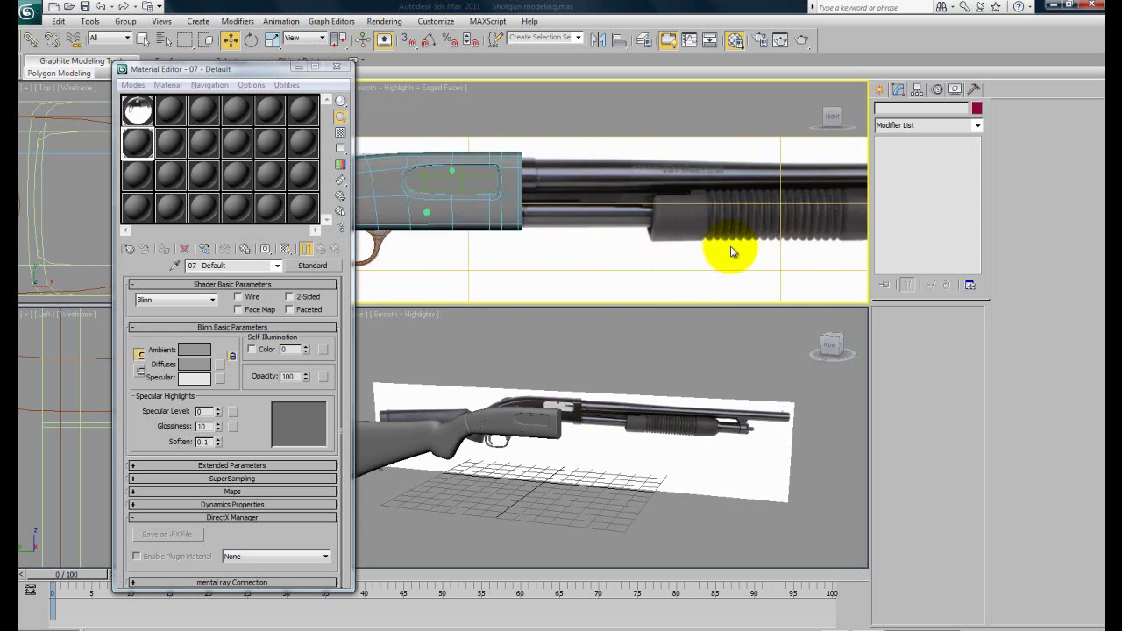
{"action": "scroll", "coordinate": [561, 241], "scroll_direction": "up", "scroll_amount": 3}
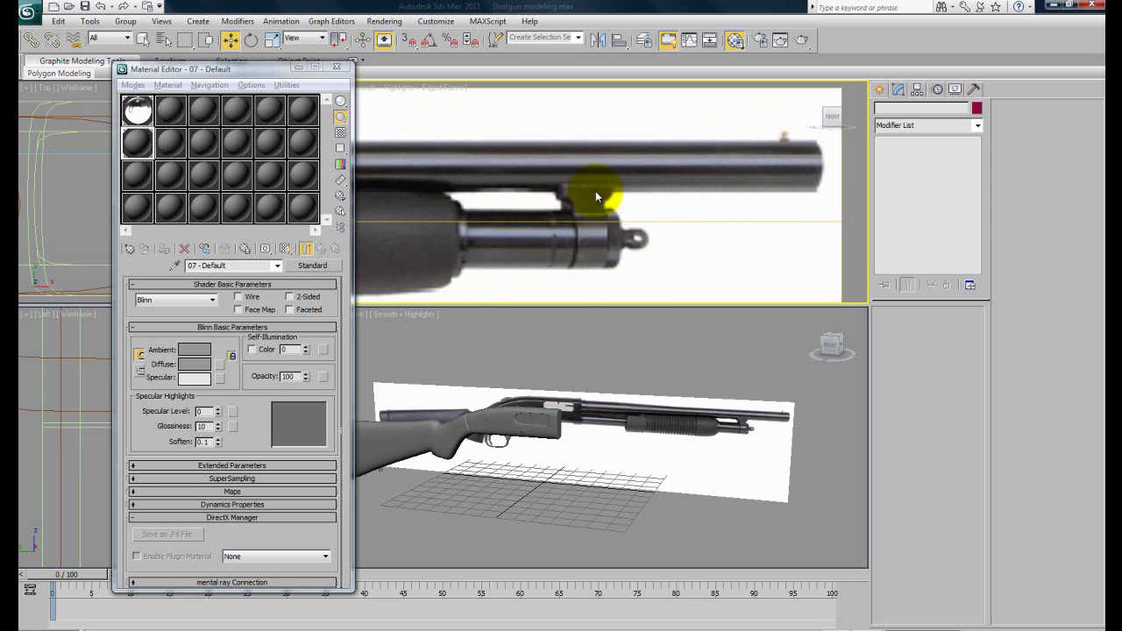
{"action": "scroll", "coordinate": [550, 247], "scroll_direction": "down", "scroll_amount": 3}
{"action": "scroll", "coordinate": [706, 233], "scroll_direction": "up", "scroll_amount": 2}
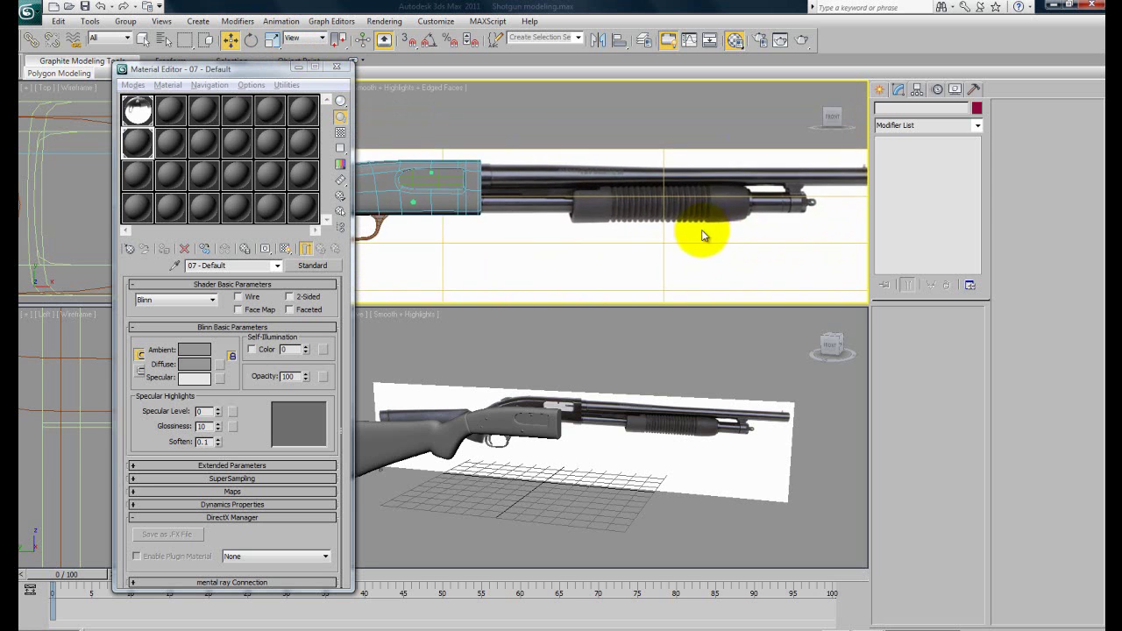
Step: Close the Material Editor and create a cylinder in the Left view, about 2.48 in radius and -29.23 in height
{"action": "left_click", "coordinate": [876, 90]}
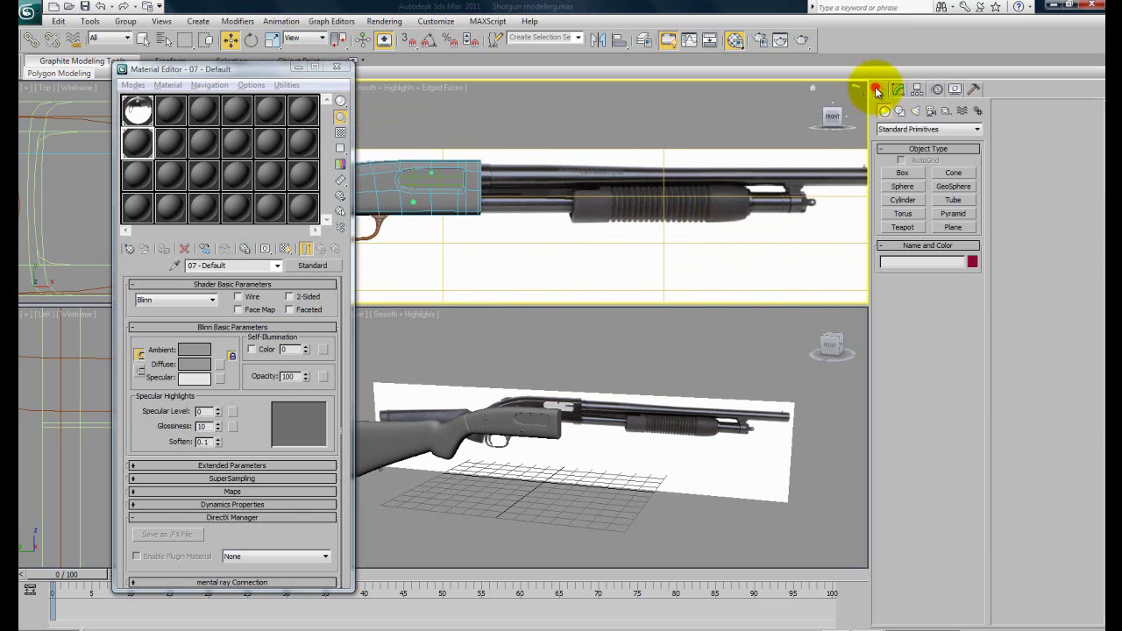
{"action": "left_click", "coordinate": [899, 202]}
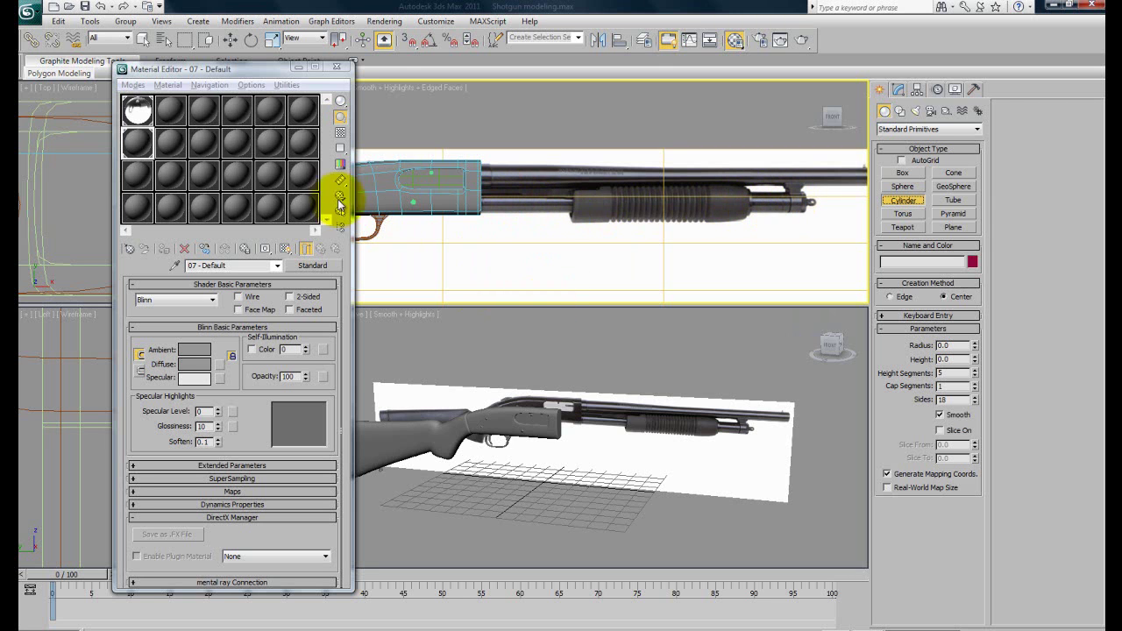
{"action": "left_click", "coordinate": [336, 68]}
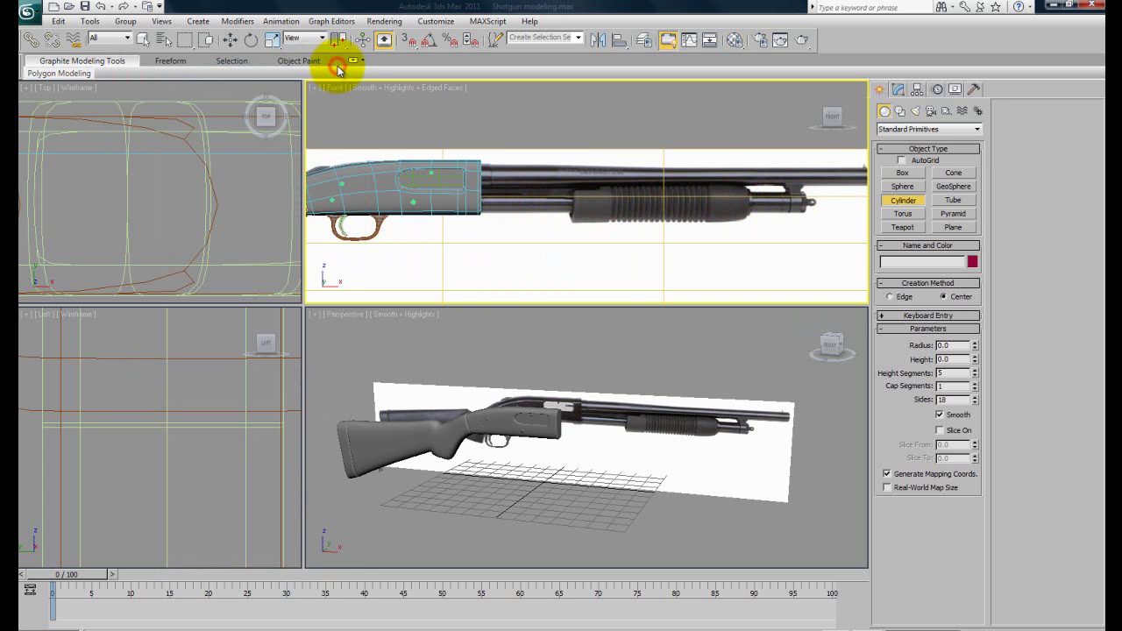
{"action": "middle_click_drag", "start_coordinate": [558, 415], "coordinate": [607, 409]}
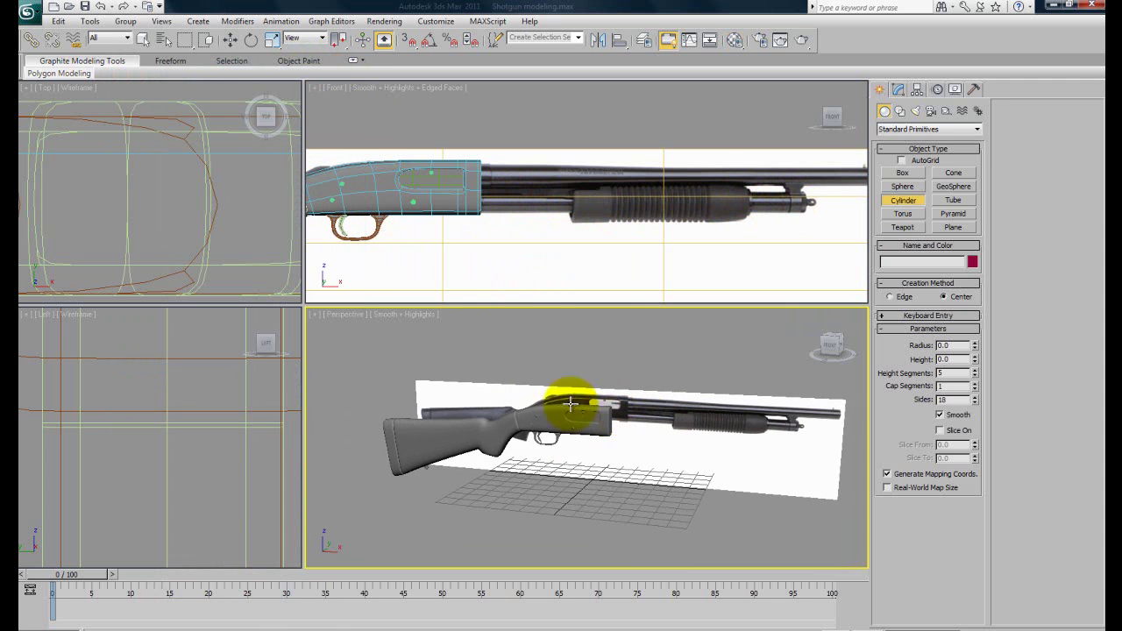
{"action": "scroll", "coordinate": [184, 211], "scroll_direction": "down", "scroll_amount": 5}
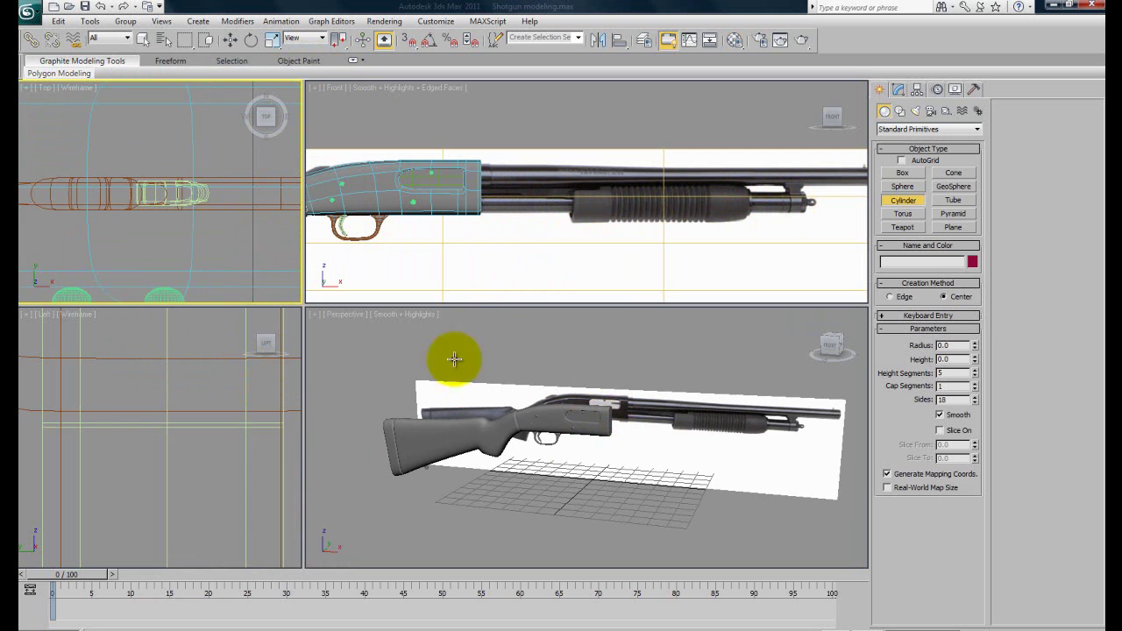
{"action": "middle_click_drag", "start_coordinate": [581, 430], "coordinate": [570, 418]}
{"action": "scroll", "coordinate": [197, 412], "scroll_direction": "down", "scroll_amount": 6}
{"action": "scroll", "coordinate": [206, 403], "scroll_direction": "up", "scroll_amount": 3}
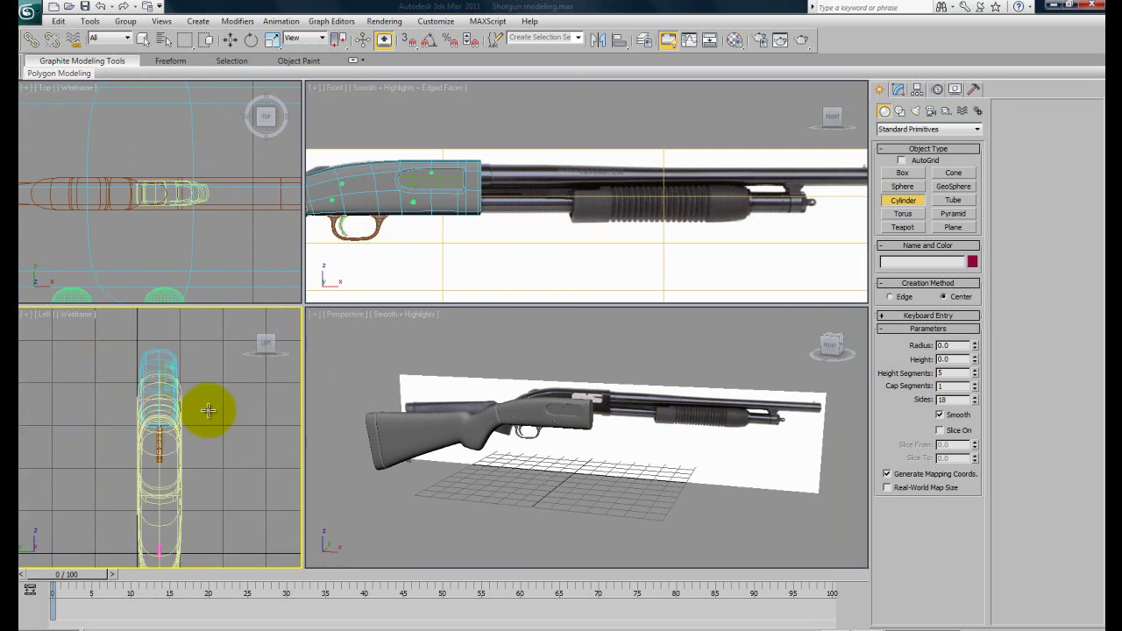
{"action": "scroll", "coordinate": [204, 412], "scroll_direction": "down", "scroll_amount": 2}
{"action": "middle_click_drag", "start_coordinate": [141, 373], "coordinate": [98, 371]}
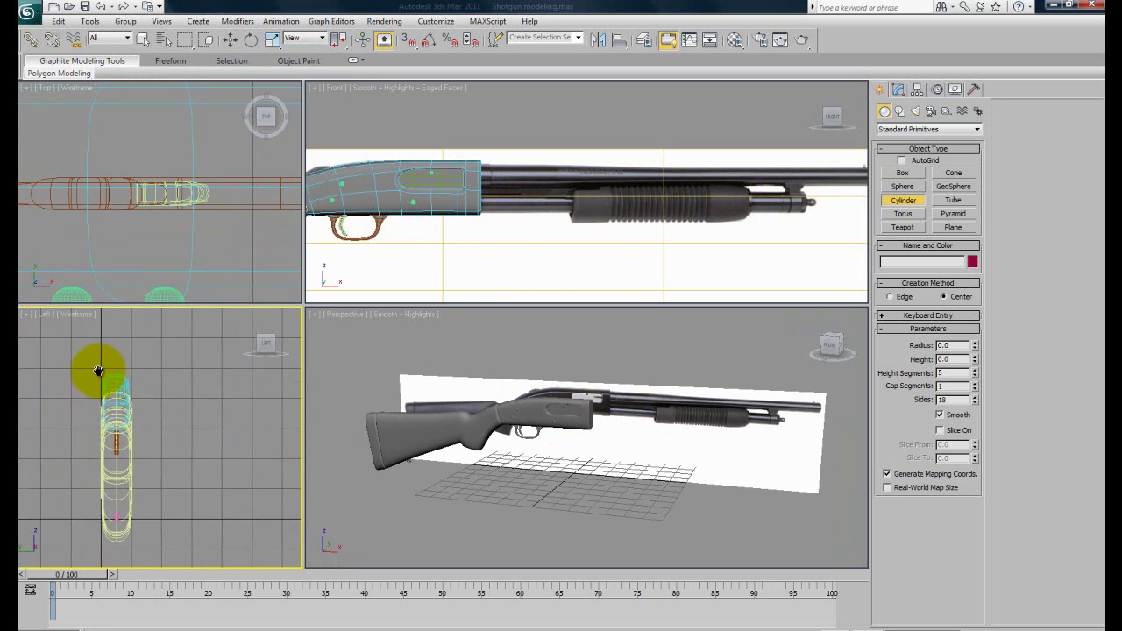
{"action": "scroll", "coordinate": [131, 389], "scroll_direction": "up", "scroll_amount": 2}
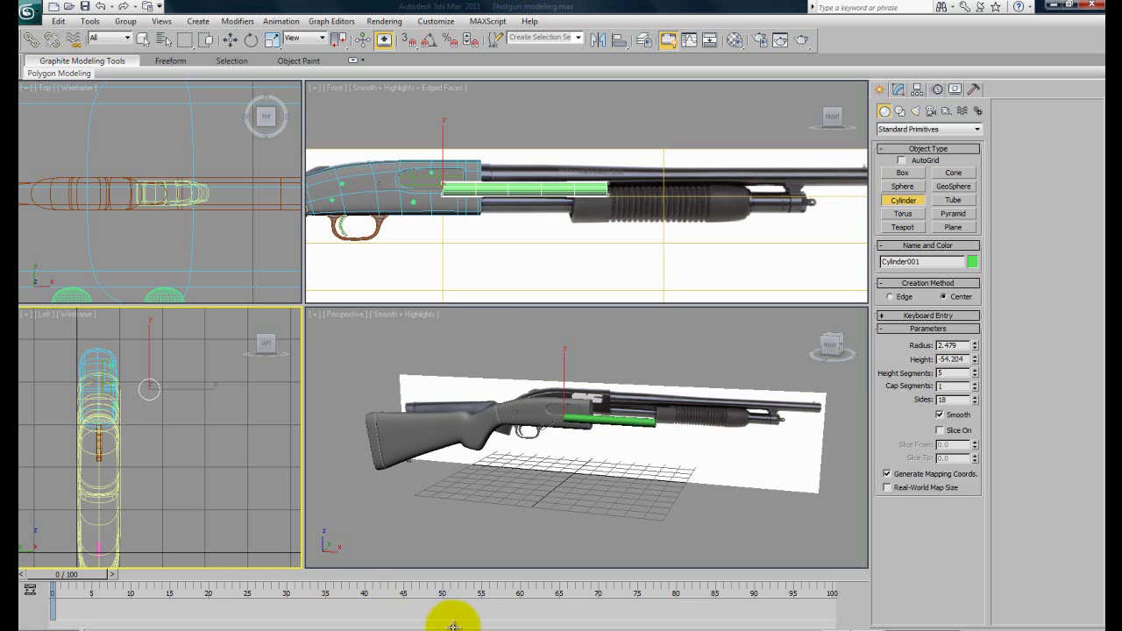
{"action": "left_click", "coordinate": [491, 244]}
{"action": "scroll", "coordinate": [471, 243], "scroll_direction": "up", "scroll_amount": 5}
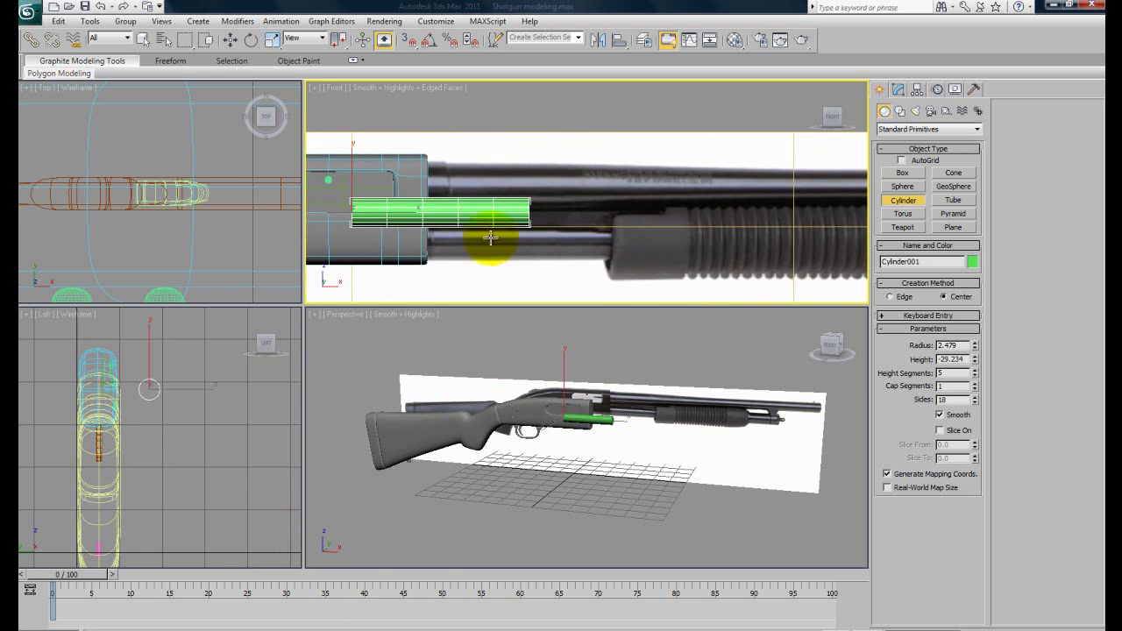
Step: Set the cylinder to 12 sides and 2 height segments
{"action": "left_click", "coordinate": [898, 90]}
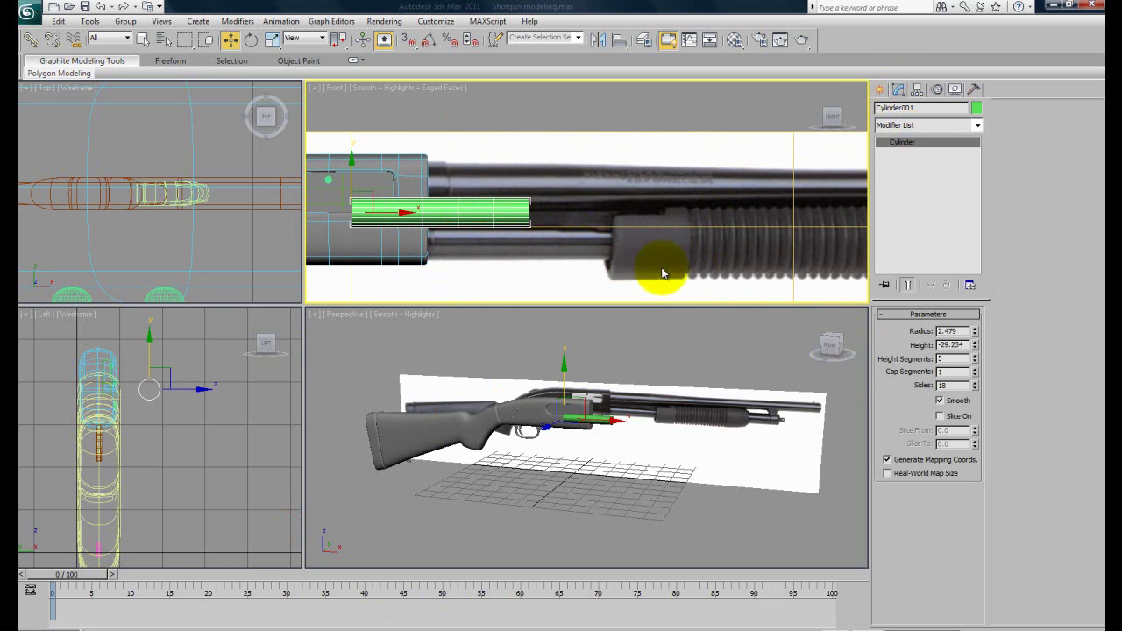
{"action": "double_click", "coordinate": [951, 386]}
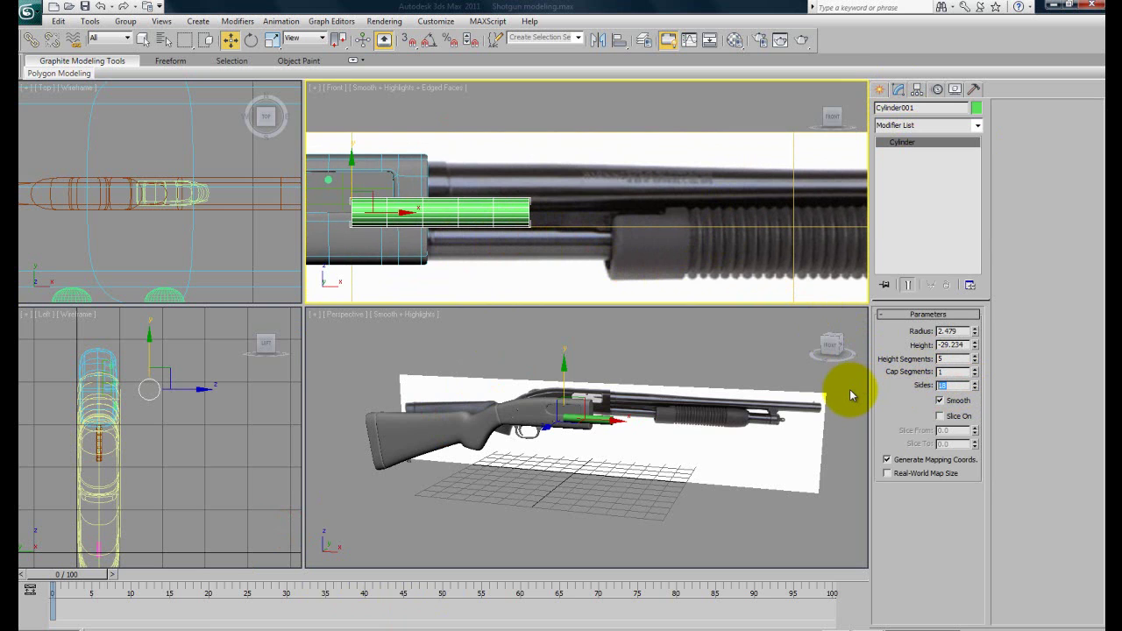
{"action": "type", "text": "12"}
{"action": "key", "text": "Return"}
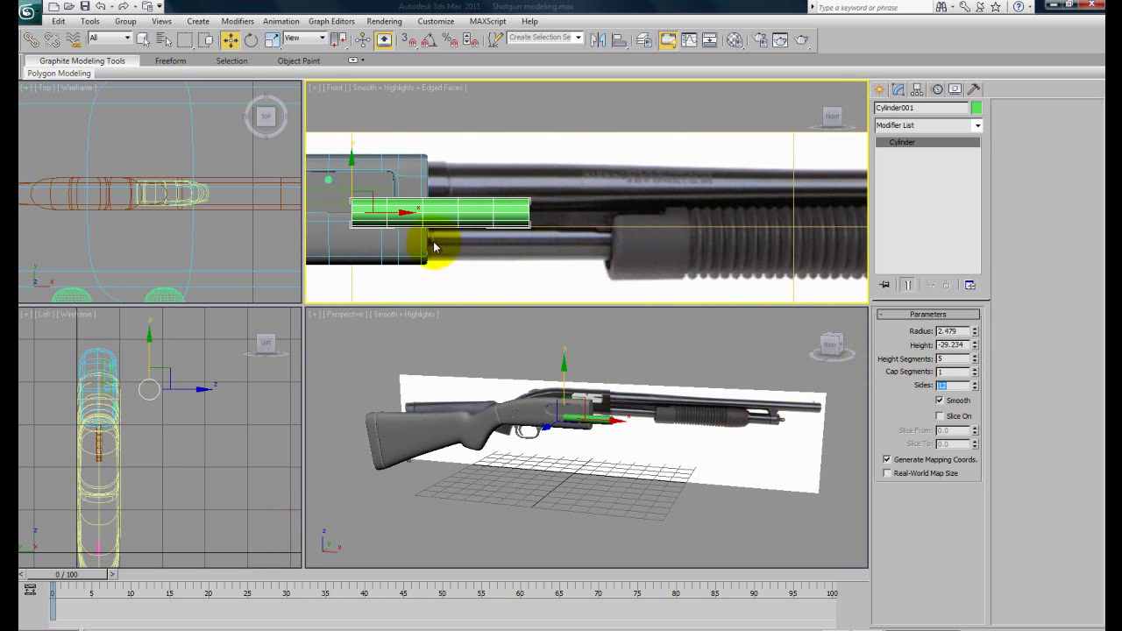
{"action": "scroll", "coordinate": [500, 243], "scroll_direction": "down", "scroll_amount": 3}
{"action": "mouse_move", "coordinate": [515, 236]}
{"action": "middle_mouse_down"}
{"action": "mouse_move", "coordinate": [390, 245]}
{"action": "mouse_move", "coordinate": [528, 247]}
{"action": "middle_mouse_up"}
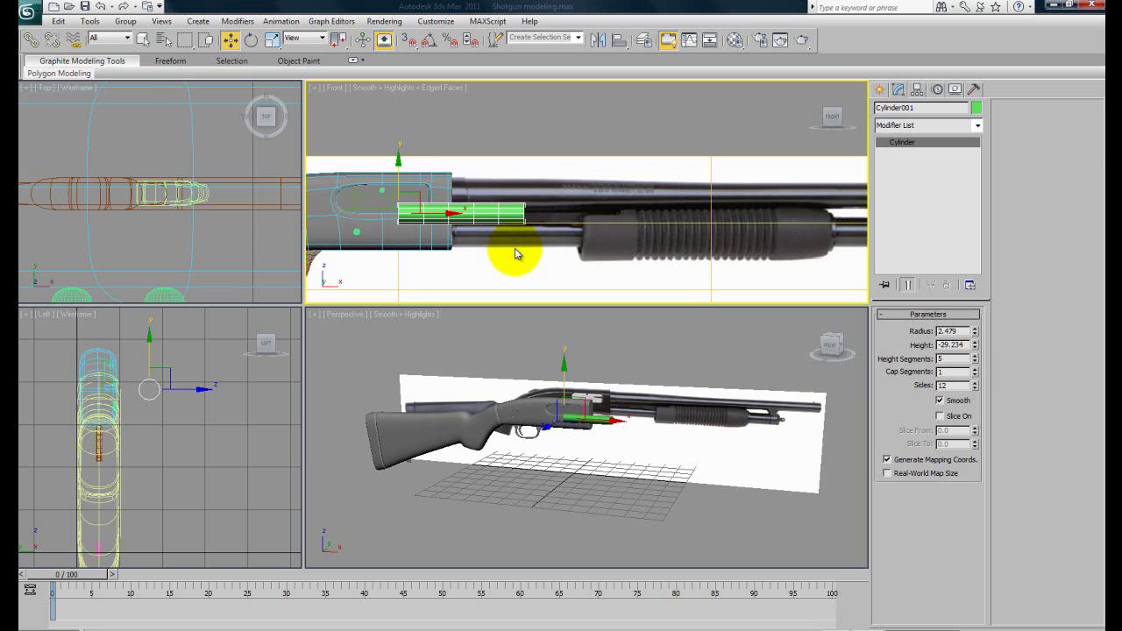
{"action": "double_click", "coordinate": [951, 360]}
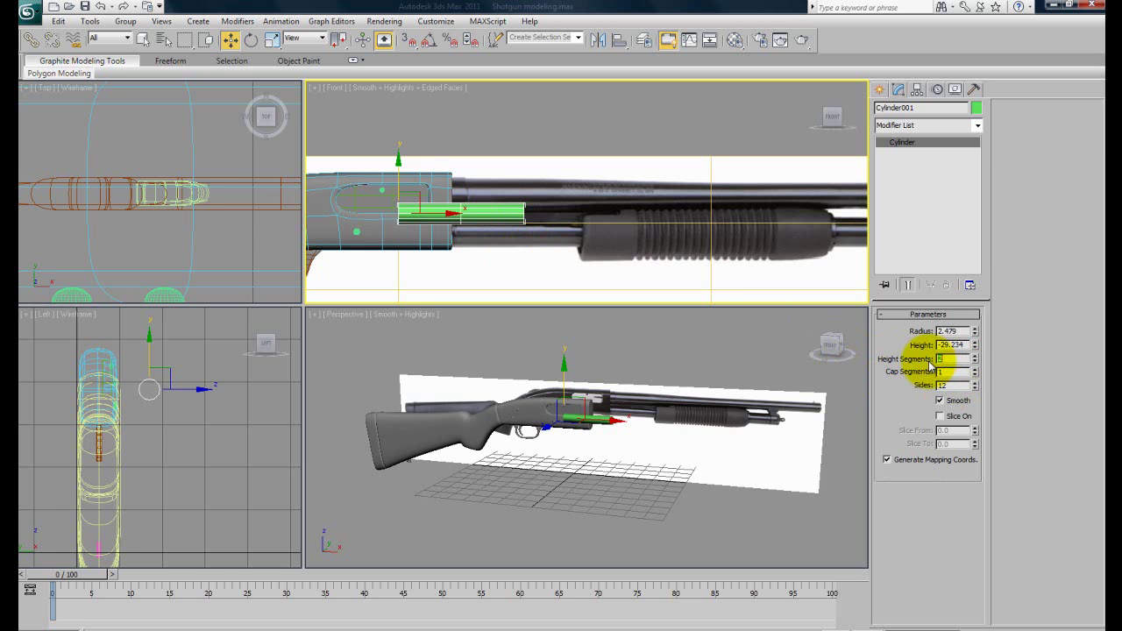
Step: Move the cylinder onto the reference magazine tube, starting at the receiver's front face, and make it see-through
{"action": "scroll", "coordinate": [450, 201], "scroll_direction": "up", "scroll_amount": 2}
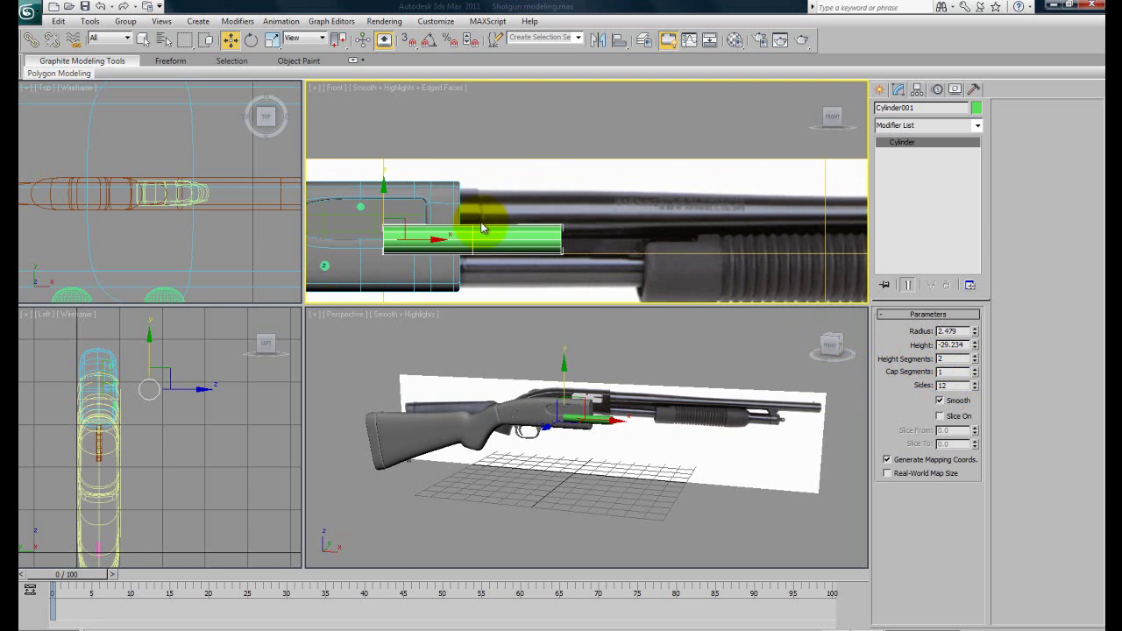
{"action": "left_click", "coordinate": [271, 40]}
{"action": "middle_click_drag", "start_coordinate": [492, 204], "coordinate": [511, 186]}
{"action": "key", "text": "w"}
{"action": "left_click_drag", "start_coordinate": [421, 201], "coordinate": [498, 236]}
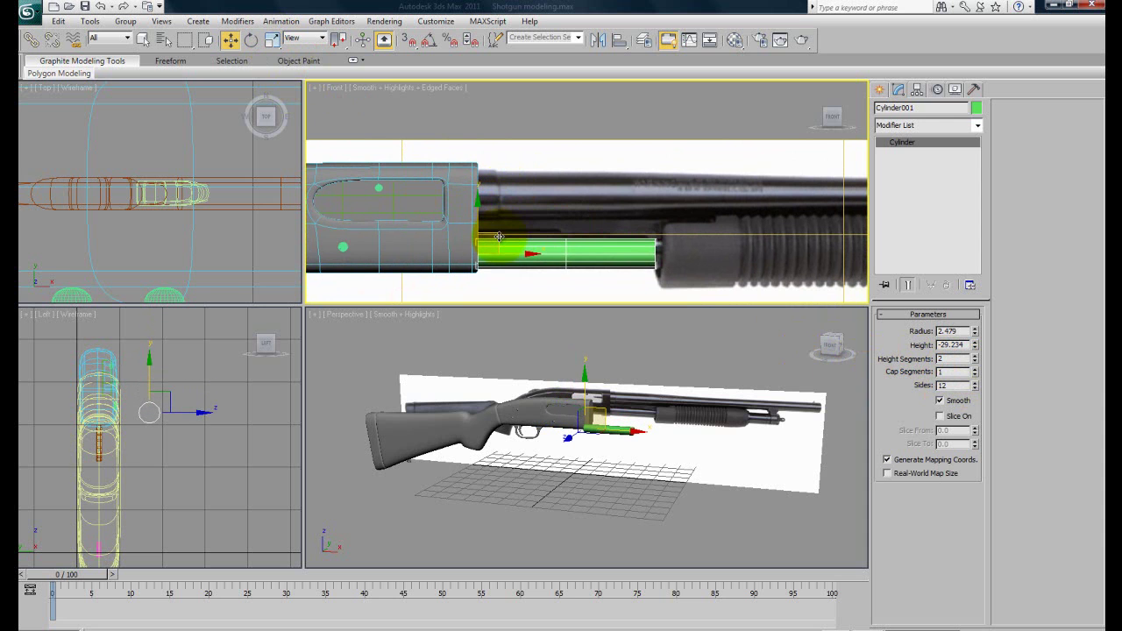
{"action": "key", "text": "alt+x"}
{"action": "scroll", "coordinate": [516, 235], "scroll_direction": "up", "scroll_amount": 3}
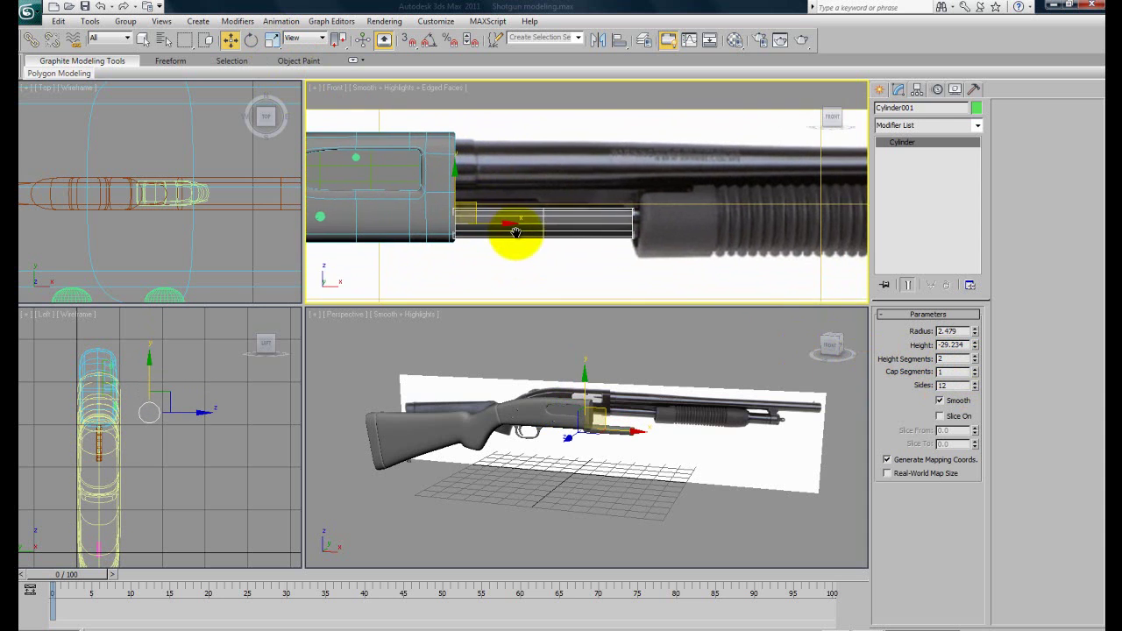
Step: Scale the cylinder up slightly and uniformly to match the thickness of the reference magazine tube
{"action": "left_click", "coordinate": [272, 40]}
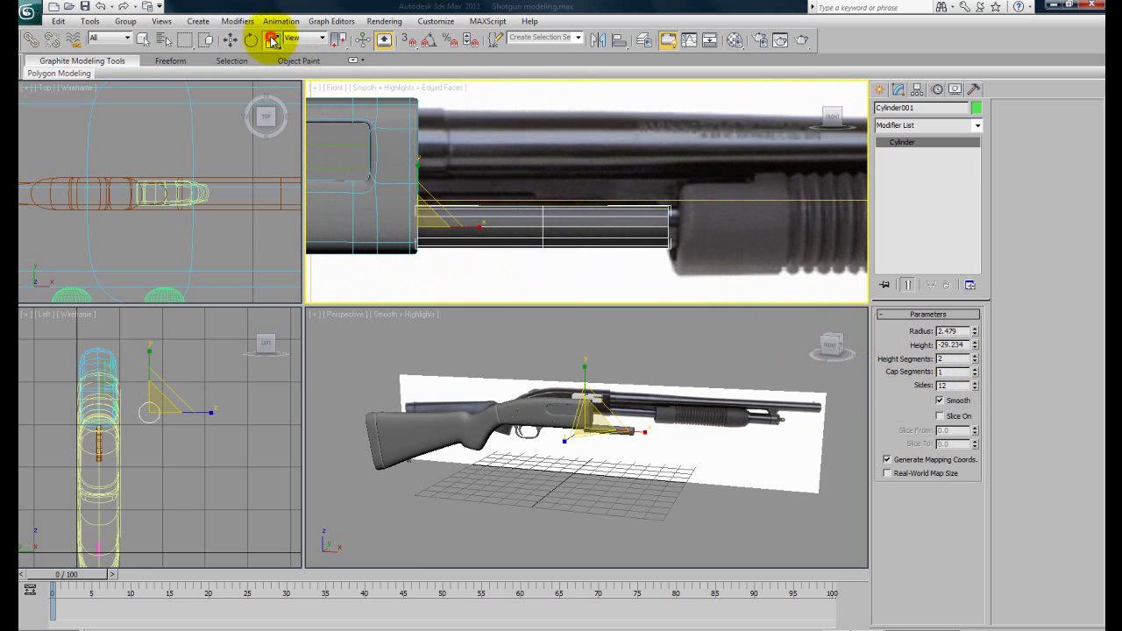
{"action": "left_click_drag", "start_coordinate": [426, 216], "coordinate": [426, 207]}
{"action": "middle_click_drag", "start_coordinate": [617, 237], "coordinate": [570, 246]}
{"action": "scroll", "coordinate": [584, 242], "scroll_direction": "down", "scroll_amount": 3}
{"action": "scroll", "coordinate": [566, 264], "scroll_direction": "up", "scroll_amount": 2}
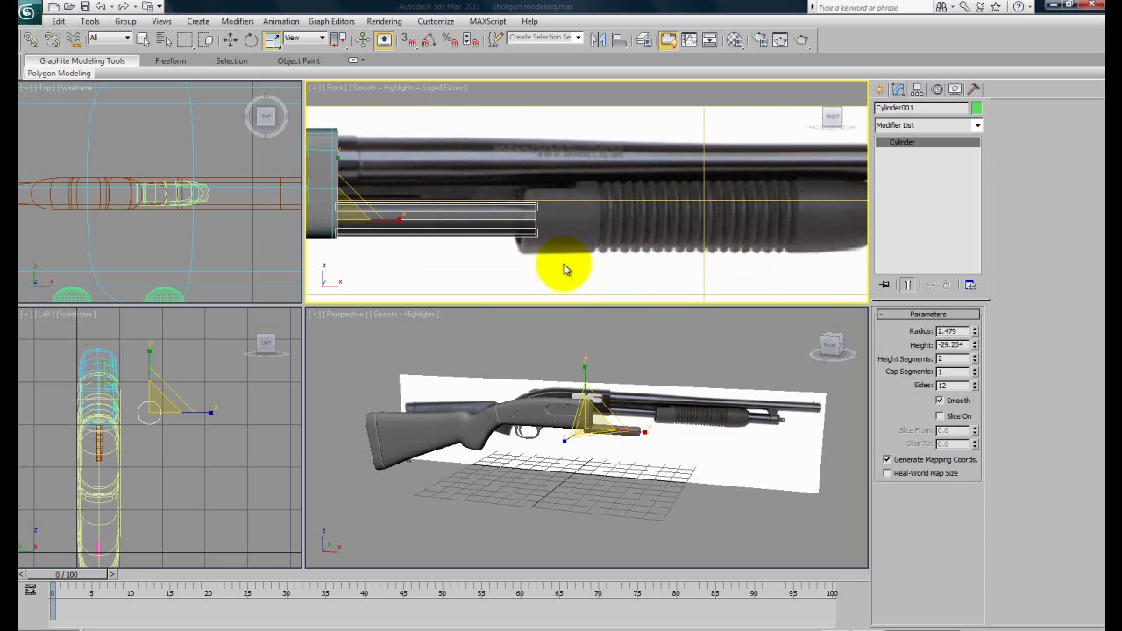
Step: Convert the cylinder to an Editable Poly and show its sub-object levels
{"action": "right_click", "coordinate": [497, 227]}
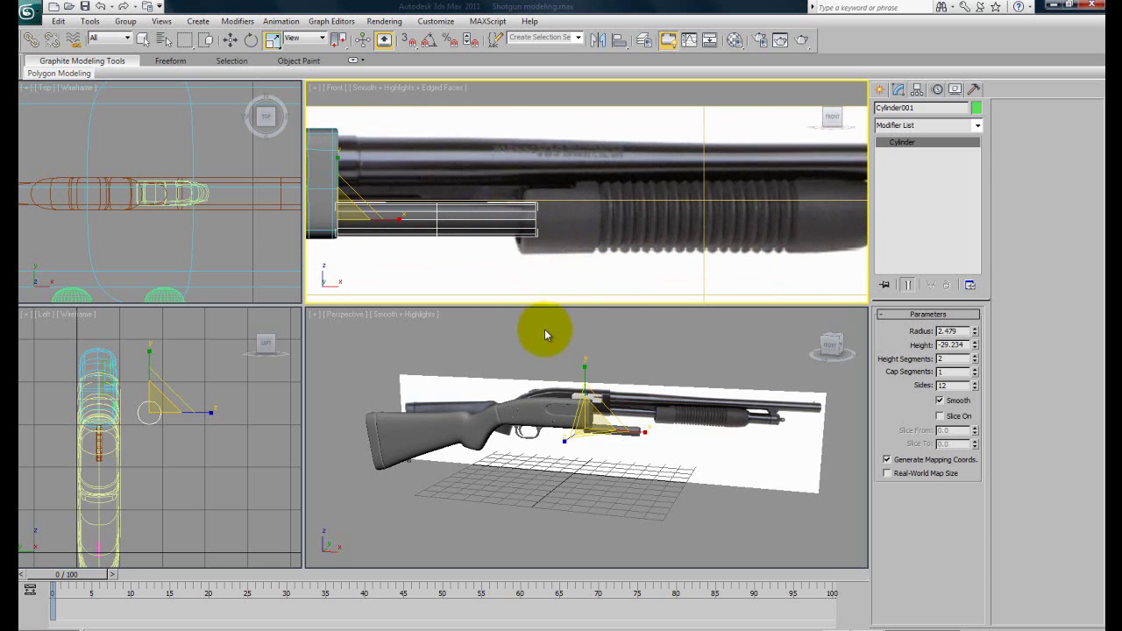
{"action": "left_click", "coordinate": [544, 351]}
{"action": "right_click", "coordinate": [571, 348]}
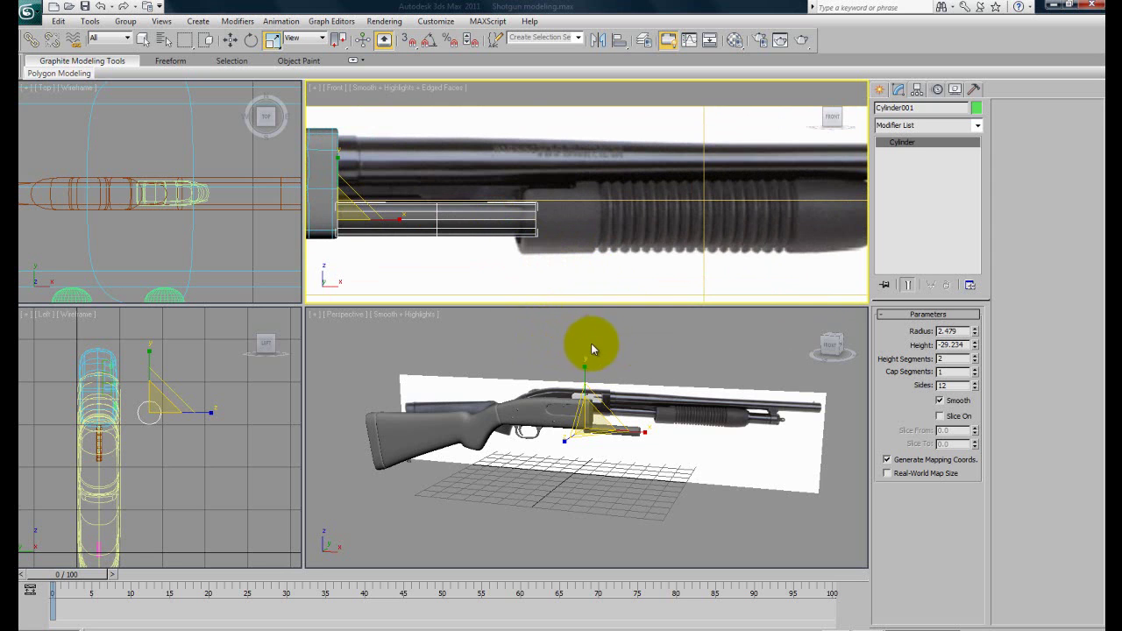
{"action": "left_click", "coordinate": [603, 349]}
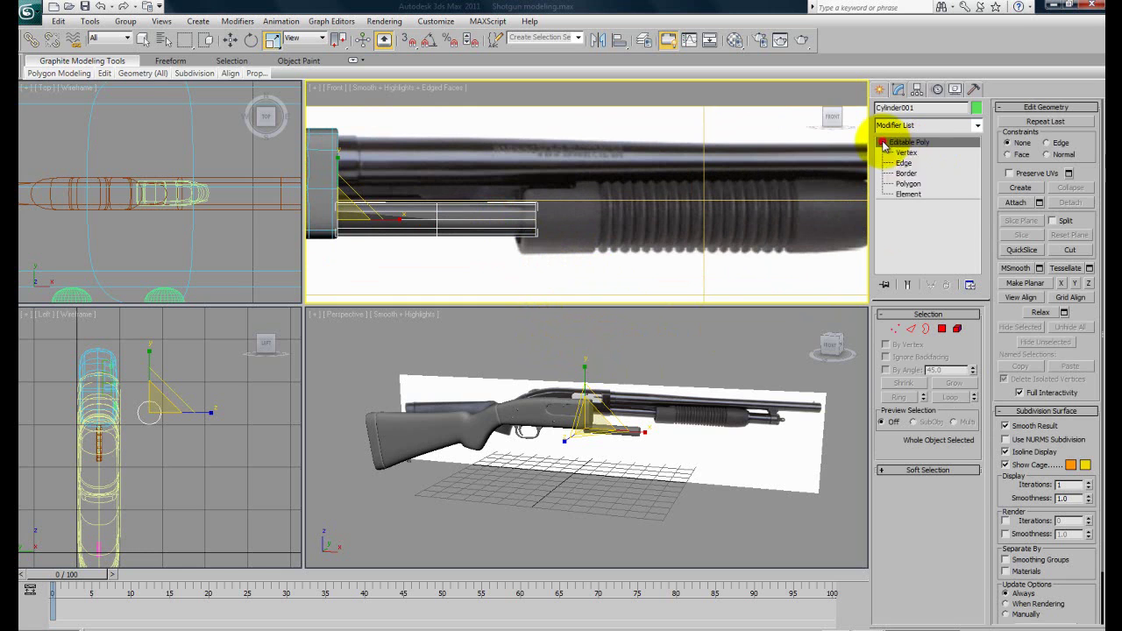
Step: Select the vertices at the cylinder's front end and move them along X to the end of the reference magazine tube
{"action": "left_click", "coordinate": [906, 152]}
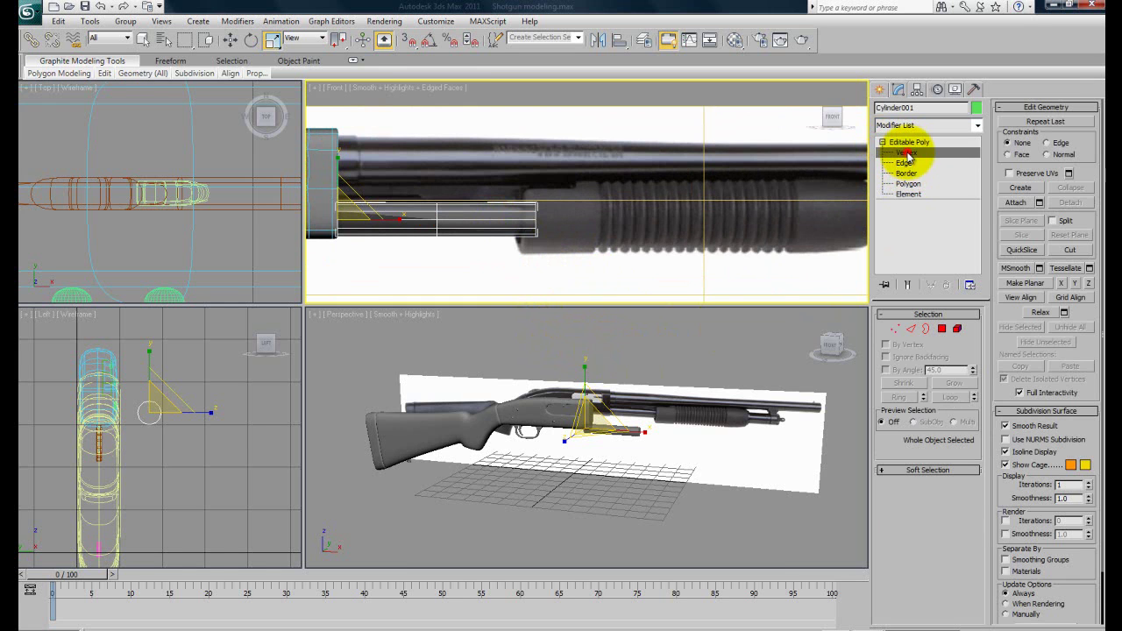
{"action": "scroll", "coordinate": [459, 221], "scroll_direction": "down", "scroll_amount": 2}
{"action": "left_click_drag", "start_coordinate": [535, 254], "coordinate": [513, 206]}
{"action": "key", "text": "w"}
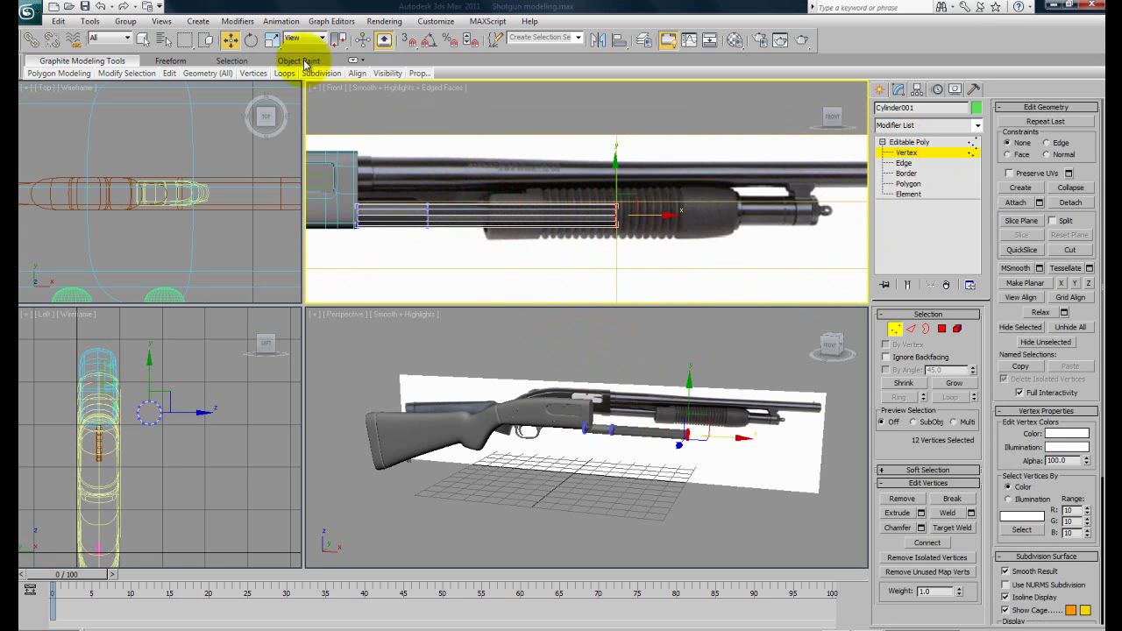
{"action": "left_click_drag", "start_coordinate": [653, 217], "coordinate": [852, 235]}
{"action": "middle_click_drag", "start_coordinate": [535, 207], "coordinate": [568, 245]}
{"action": "scroll", "coordinate": [487, 224], "scroll_direction": "up", "scroll_amount": 3}
{"action": "middle_click_drag", "start_coordinate": [483, 220], "coordinate": [583, 211]}
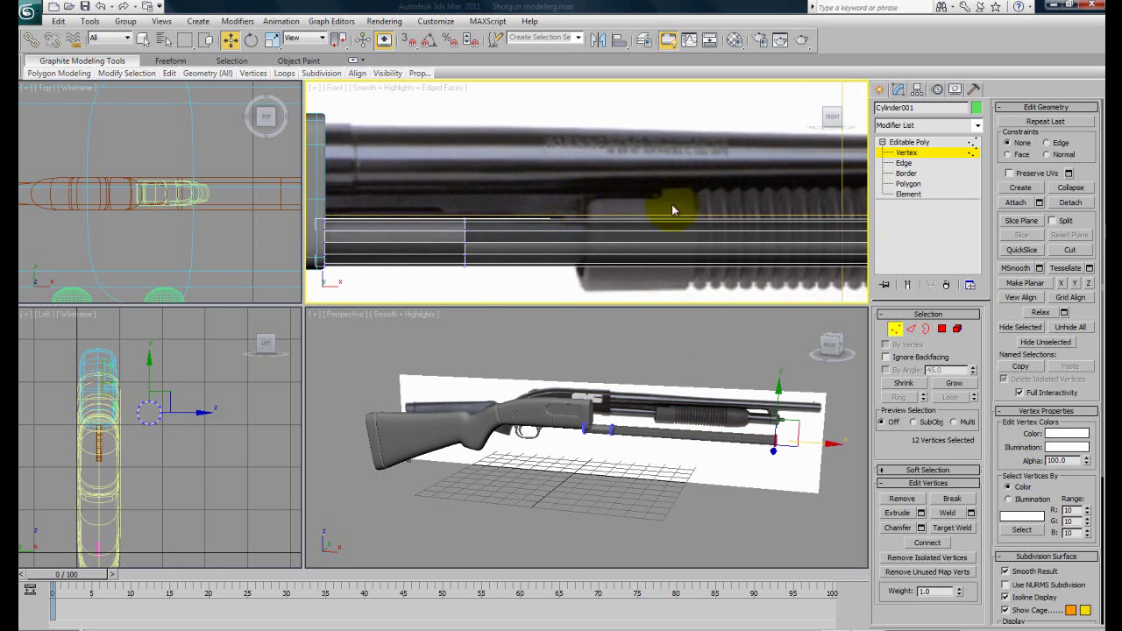
{"action": "middle_click_drag", "start_coordinate": [664, 179], "coordinate": [548, 180]}
{"action": "scroll", "coordinate": [549, 180], "scroll_direction": "down", "scroll_amount": 3}
{"action": "middle_click_drag", "start_coordinate": [653, 202], "coordinate": [508, 206]}
{"action": "scroll", "coordinate": [541, 206], "scroll_direction": "up", "scroll_amount": 2}
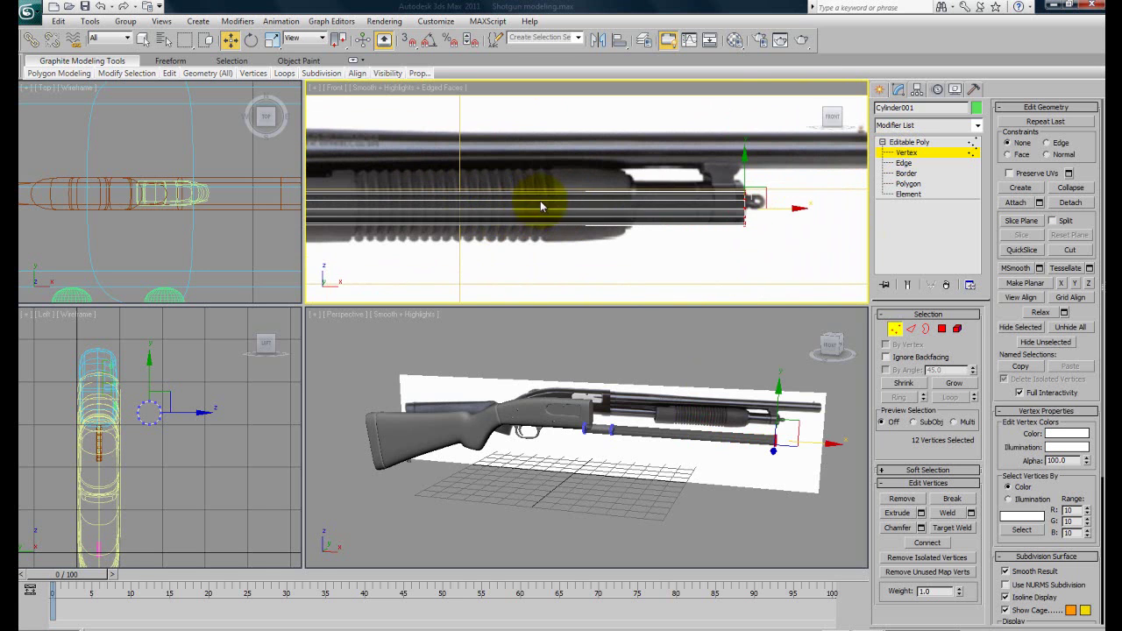
Step: Scale the whole tube up slightly and nudge it into line with the reference magazine tube
{"action": "left_click", "coordinate": [908, 142]}
{"action": "middle_click_drag", "start_coordinate": [489, 213], "coordinate": [657, 213]}
{"action": "left_click", "coordinate": [273, 39]}
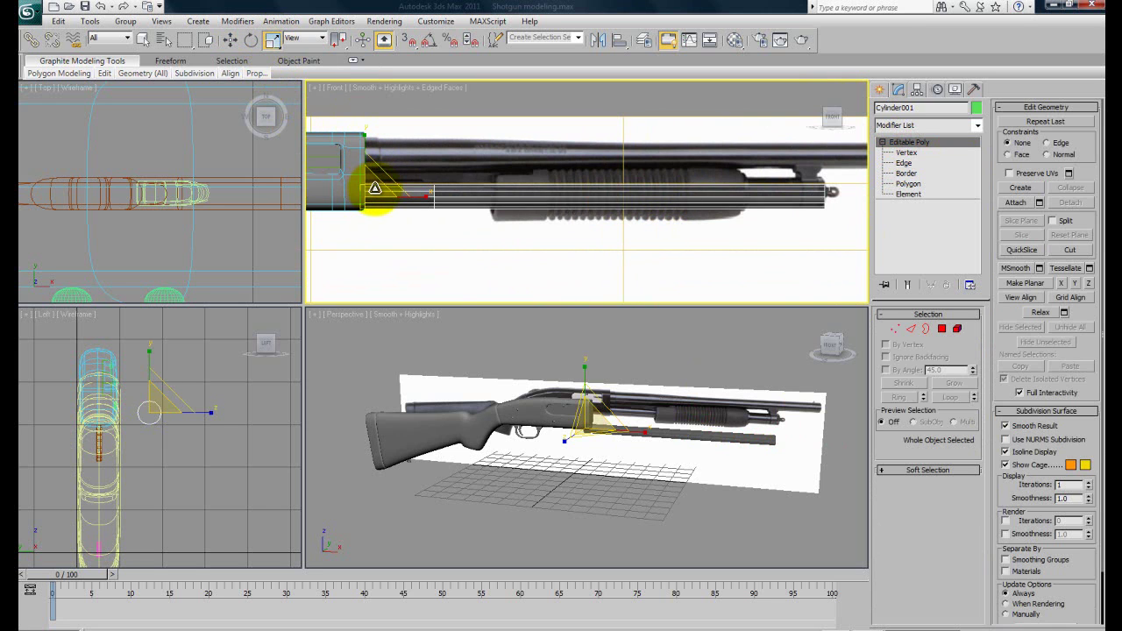
{"action": "left_click_drag", "start_coordinate": [374, 186], "coordinate": [372, 179]}
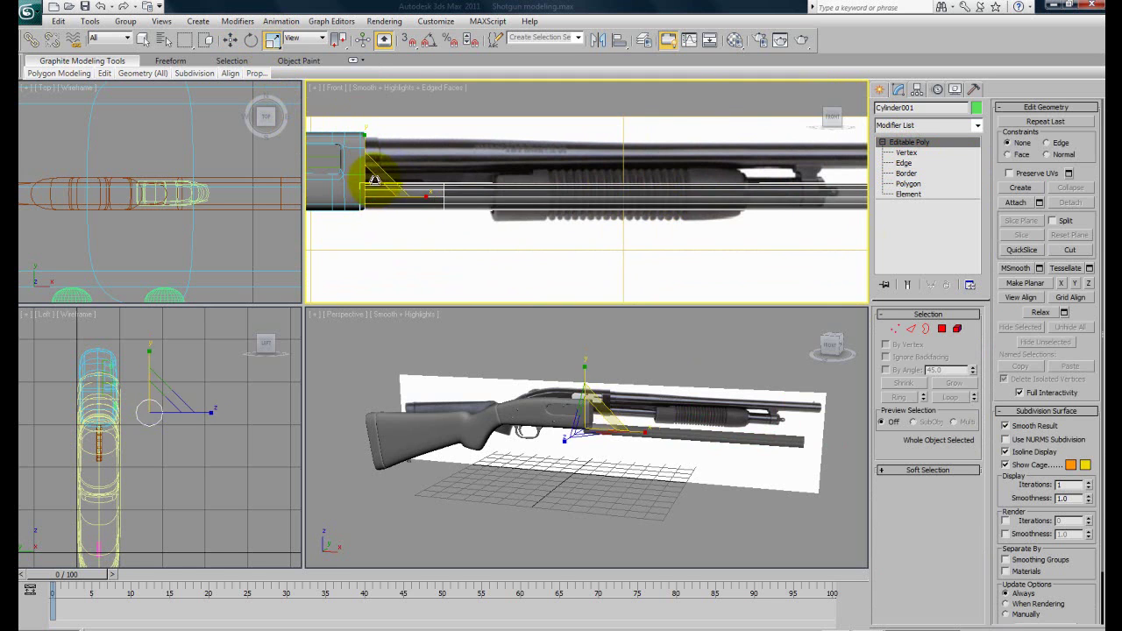
{"action": "middle_click_drag", "start_coordinate": [463, 220], "coordinate": [483, 225]}
{"action": "key", "text": "w"}
{"action": "left_click_drag", "start_coordinate": [388, 179], "coordinate": [386, 177]}
Step: Move the tube's front end vertices back along X to the end of the reference magazine tube, just before the ring
{"action": "middle_click_drag", "start_coordinate": [524, 209], "coordinate": [379, 219]}
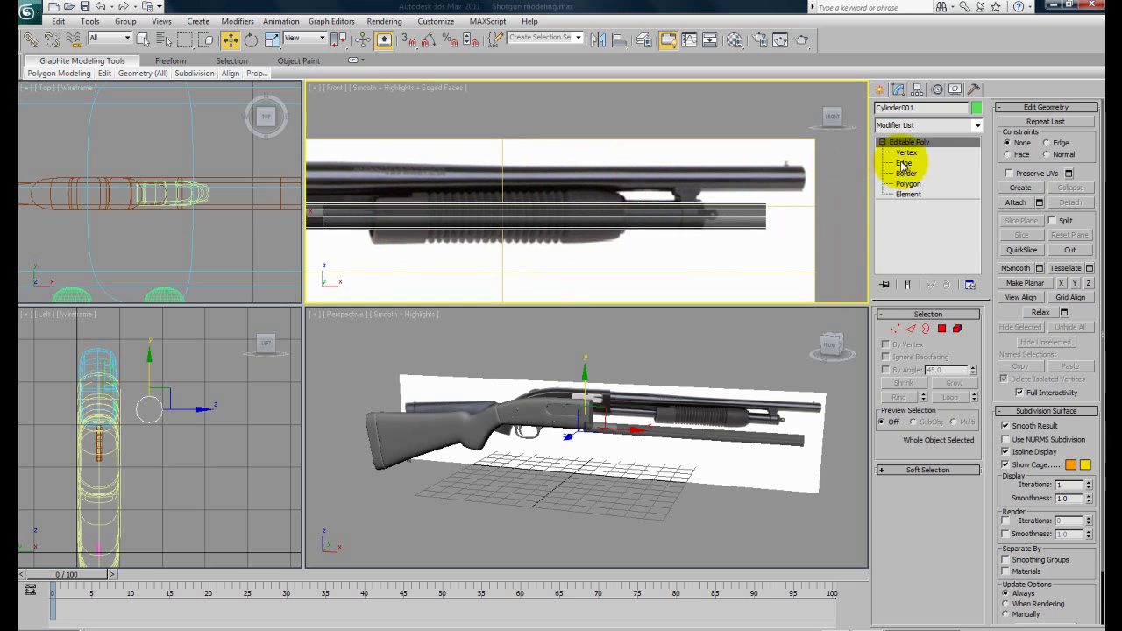
{"action": "left_click", "coordinate": [905, 152]}
{"action": "mouse_move", "coordinate": [784, 235]}
{"action": "left_mouse_down"}
{"action": "mouse_move", "coordinate": [743, 175]}
{"action": "mouse_move", "coordinate": [801, 242]}
{"action": "mouse_move", "coordinate": [782, 216]}
{"action": "left_mouse_up"}
{"action": "left_click_drag", "start_coordinate": [716, 167], "coordinate": [805, 260]}
{"action": "left_click_drag", "start_coordinate": [780, 216], "coordinate": [741, 222]}
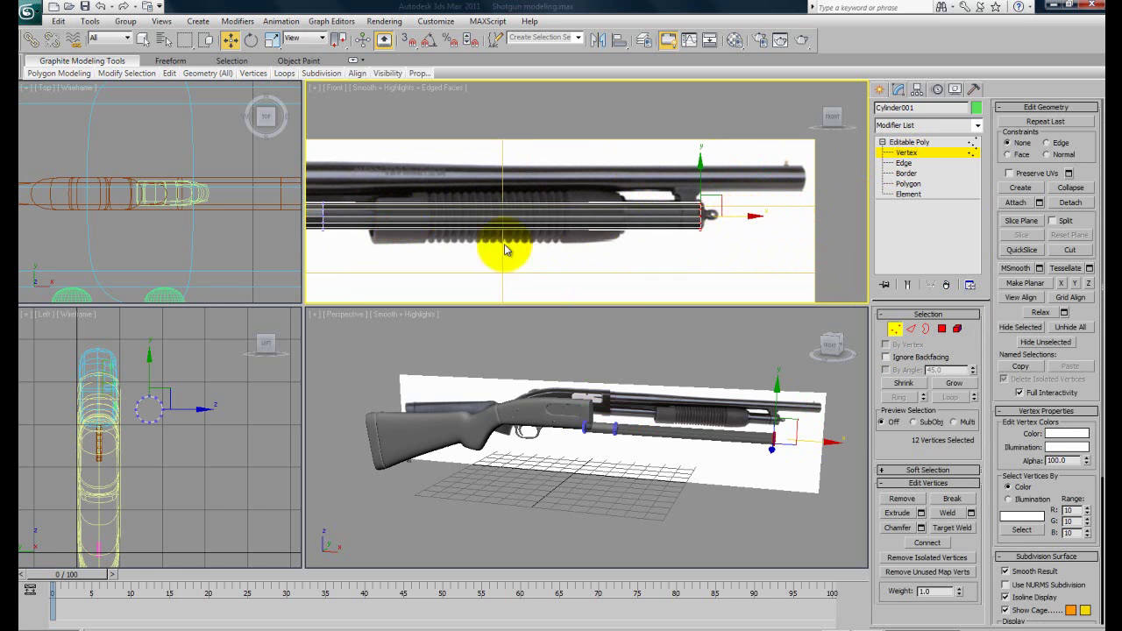
Step: Move the tube's second ring of vertices along X to about the middle of the tube, and leave vertex editing
{"action": "middle_click_drag", "start_coordinate": [533, 250], "coordinate": [663, 243]}
{"action": "left_click_drag", "start_coordinate": [490, 220], "coordinate": [646, 219]}
{"action": "left_click", "coordinate": [664, 257]}
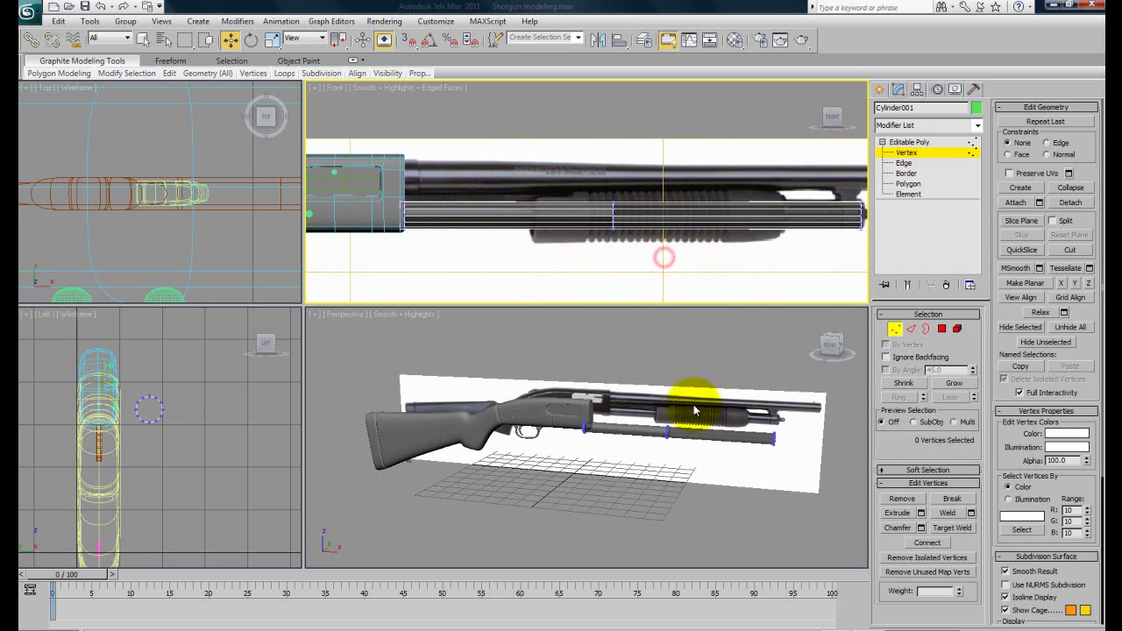
{"action": "scroll", "coordinate": [659, 443], "scroll_direction": "up", "scroll_amount": 5}
{"action": "middle_click_drag", "start_coordinate": [659, 442], "coordinate": [565, 405], "text": "alt"}
{"action": "left_click", "coordinate": [942, 142]}
Step: Move the whole tube along Y so it is centred on the receiver in the Top view
{"action": "left_click", "coordinate": [207, 217]}
{"action": "scroll", "coordinate": [207, 219], "scroll_direction": "down", "scroll_amount": 8}
{"action": "middle_click_drag", "start_coordinate": [230, 226], "coordinate": [134, 215]}
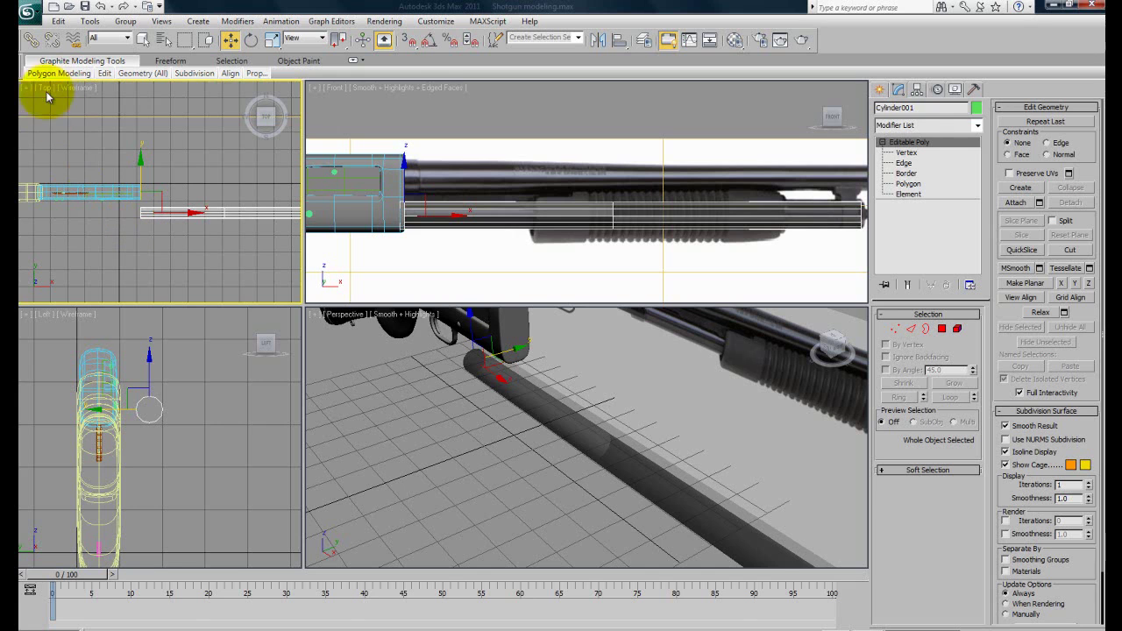
{"action": "middle_click_drag", "start_coordinate": [570, 412], "coordinate": [511, 438], "text": "alt"}
{"action": "left_click_drag", "start_coordinate": [584, 396], "coordinate": [597, 391]}
{"action": "mouse_move", "coordinate": [179, 211]}
{"action": "middle_mouse_down"}
{"action": "mouse_move", "coordinate": [231, 245]}
{"action": "mouse_move", "coordinate": [167, 212]}
{"action": "mouse_move", "coordinate": [200, 208]}
{"action": "mouse_move", "coordinate": [182, 205]}
{"action": "middle_mouse_up"}
{"action": "scroll", "coordinate": [230, 244], "scroll_direction": "up", "scroll_amount": 3}
{"action": "scroll", "coordinate": [164, 210], "scroll_direction": "up", "scroll_amount": 3}
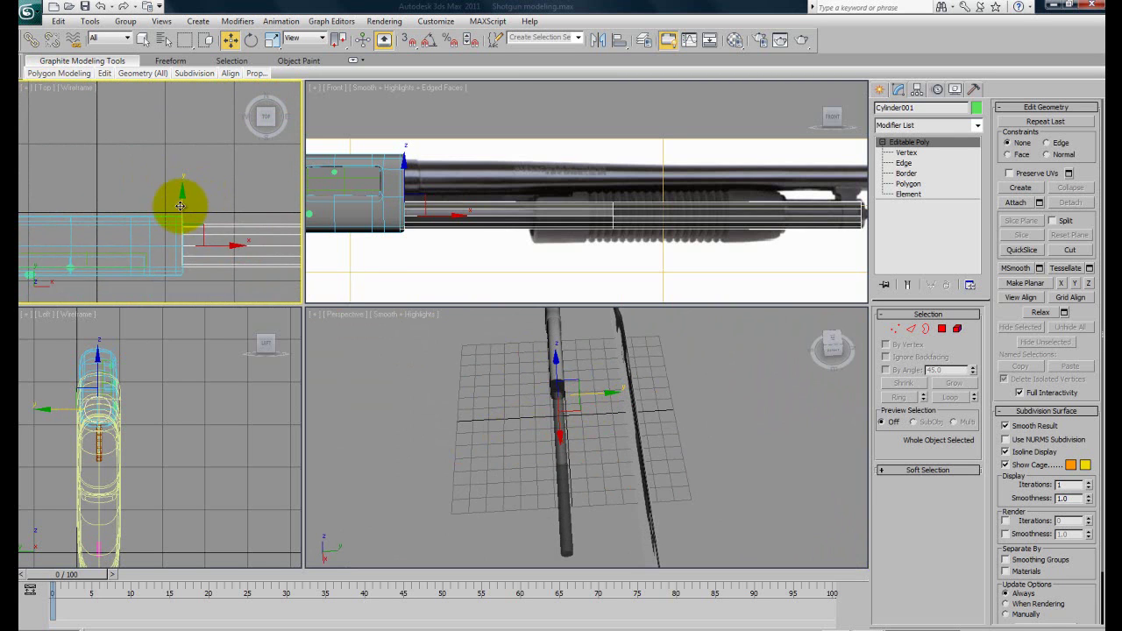
{"action": "left_click_drag", "start_coordinate": [182, 205], "coordinate": [178, 213]}
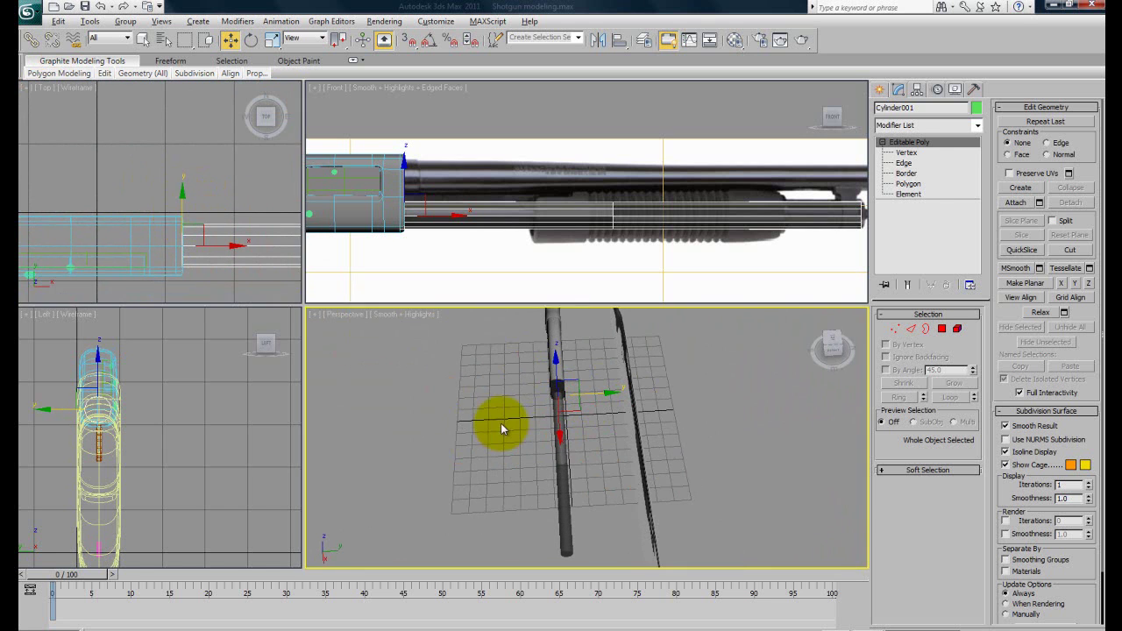
Step: Show the tube opaque with edged faces in the perspective view and inspect both of its ends
{"action": "scroll", "coordinate": [501, 426], "scroll_direction": "up", "scroll_amount": 6}
{"action": "middle_click_drag", "start_coordinate": [596, 381], "coordinate": [546, 441]}
{"action": "left_click", "coordinate": [603, 410]}
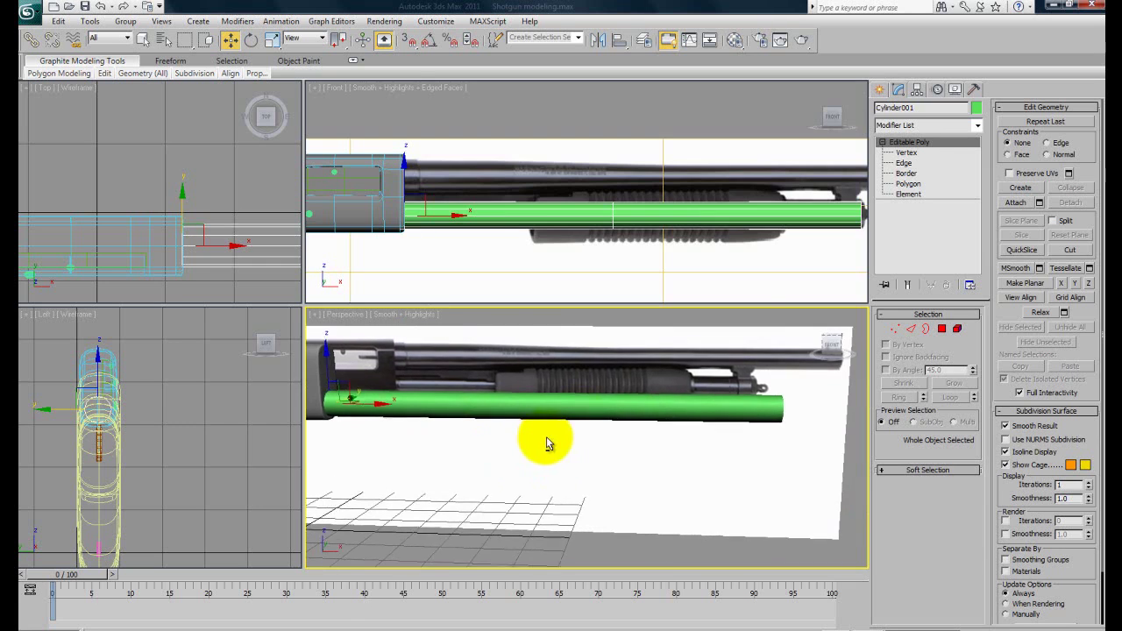
{"action": "middle_click_drag", "start_coordinate": [696, 201], "coordinate": [515, 219]}
{"action": "middle_click_drag", "start_coordinate": [791, 412], "coordinate": [660, 430]}
{"action": "scroll", "coordinate": [658, 429], "scroll_direction": "up", "scroll_amount": 3}
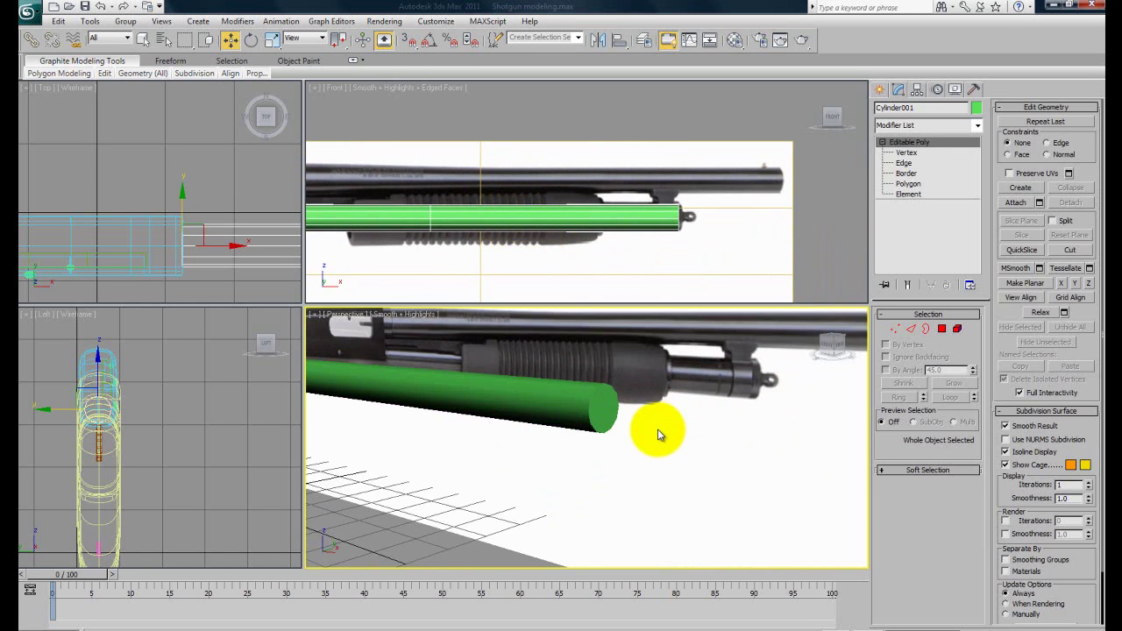
{"action": "key", "text": "F4"}
{"action": "middle_click_drag", "start_coordinate": [611, 423], "coordinate": [590, 425]}
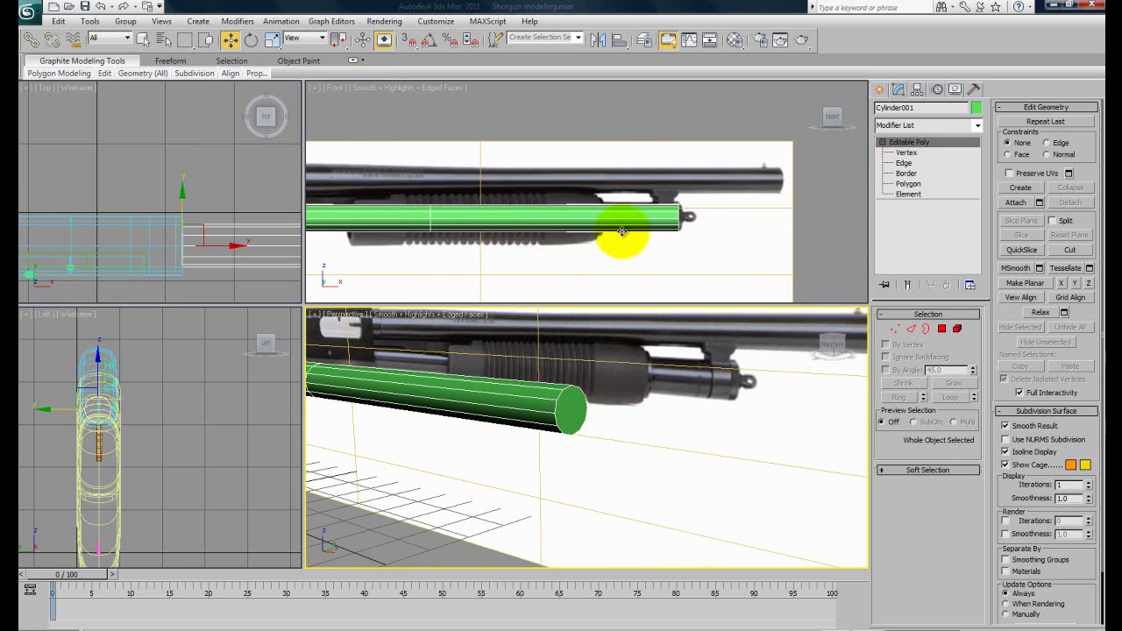
{"action": "scroll", "coordinate": [626, 239], "scroll_direction": "down", "scroll_amount": 4}
{"action": "scroll", "coordinate": [621, 240], "scroll_direction": "up", "scroll_amount": 3}
{"action": "middle_click_drag", "start_coordinate": [488, 447], "coordinate": [617, 432], "text": "alt"}
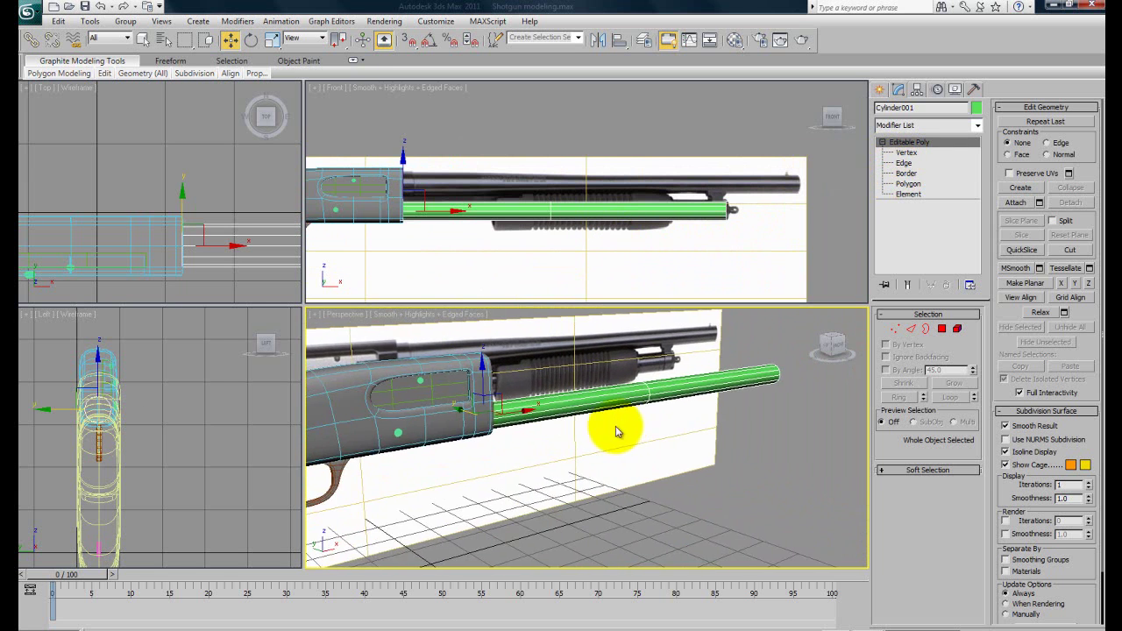
Step: Delete the polygon capping the tube's receiver-side end, using wireframe display to reach it, and return to shaded display
{"action": "key", "text": "F3"}
{"action": "mouse_move", "coordinate": [531, 444]}
{"action": "middle_mouse_down", "text": "alt"}
{"action": "mouse_move", "coordinate": [555, 430]}
{"action": "mouse_move", "coordinate": [534, 430]}
{"action": "mouse_move", "coordinate": [605, 501]}
{"action": "mouse_move", "coordinate": [669, 401]}
{"action": "middle_mouse_up", "text": "alt"}
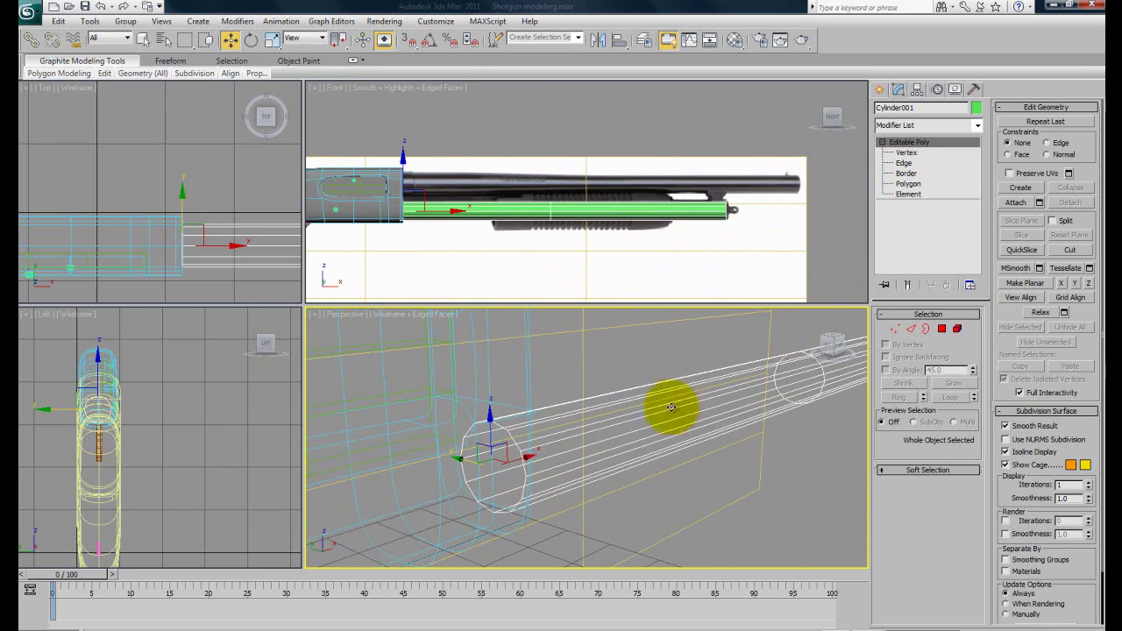
{"action": "left_click", "coordinate": [908, 183]}
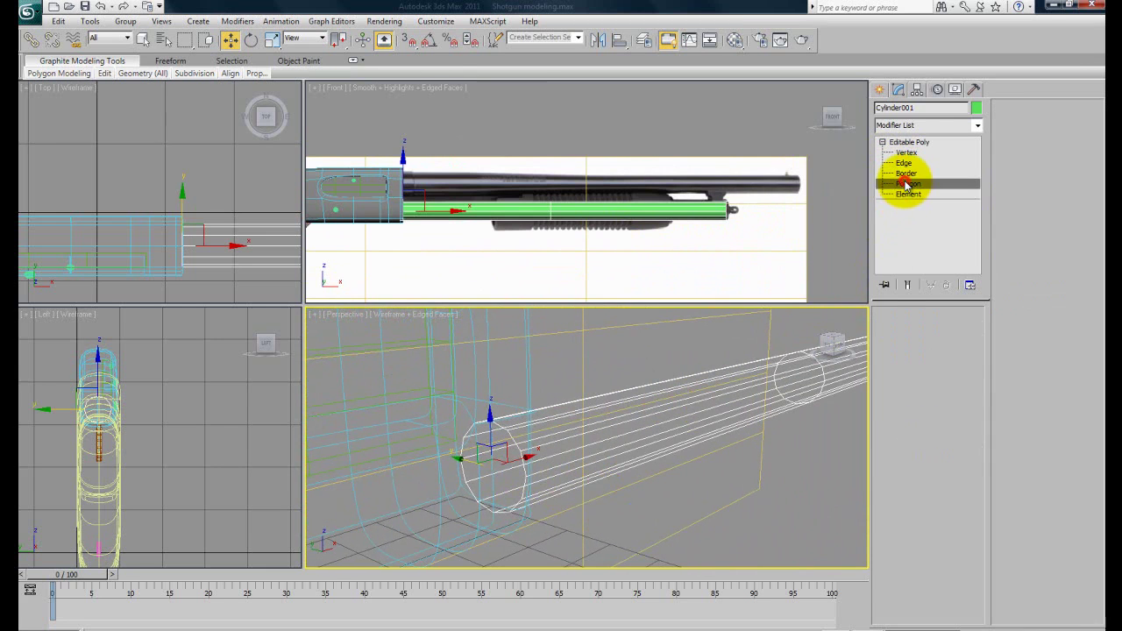
{"action": "left_click", "coordinate": [504, 475]}
{"action": "left_click", "coordinate": [634, 530]}
{"action": "left_click", "coordinate": [509, 470]}
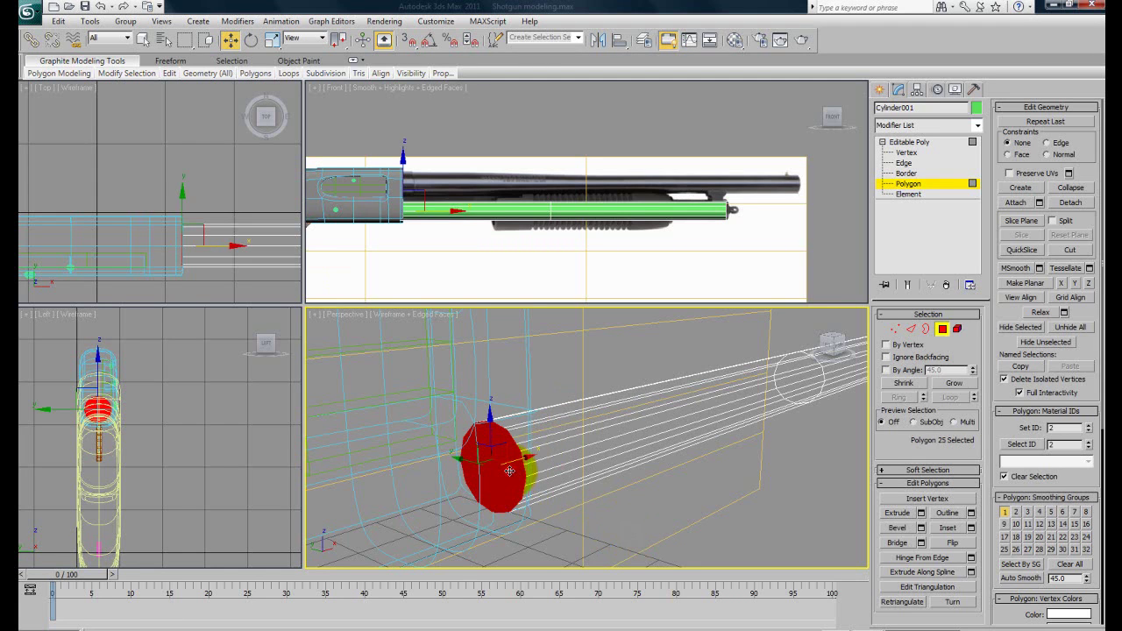
{"action": "left_click", "coordinate": [608, 524]}
{"action": "left_click", "coordinate": [506, 467]}
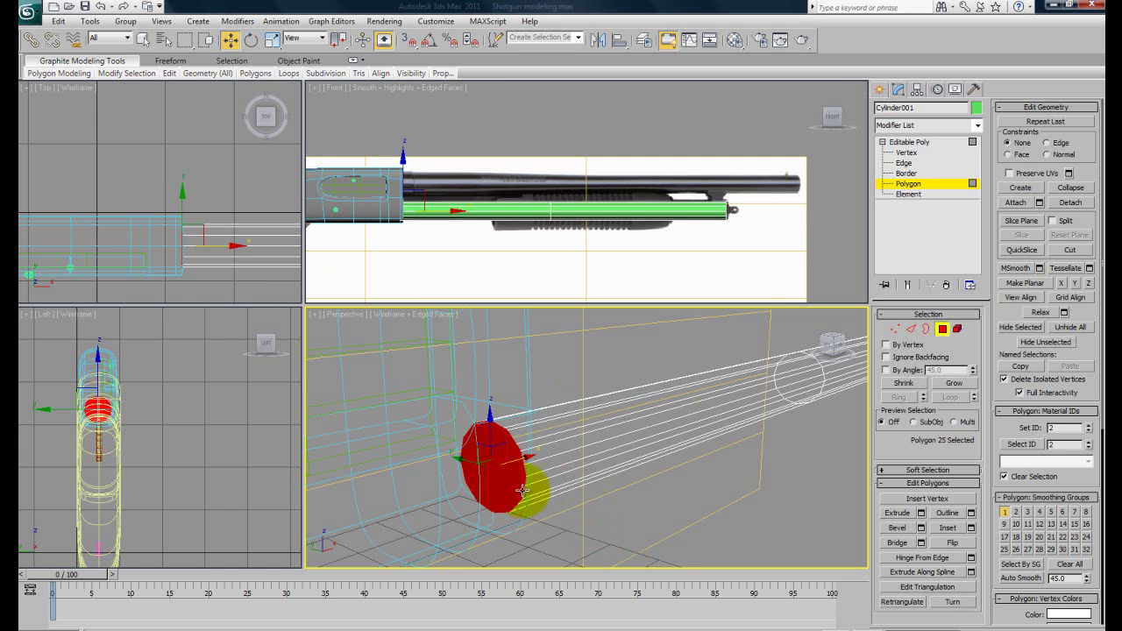
{"action": "left_click", "coordinate": [639, 534]}
{"action": "left_click", "coordinate": [503, 471]}
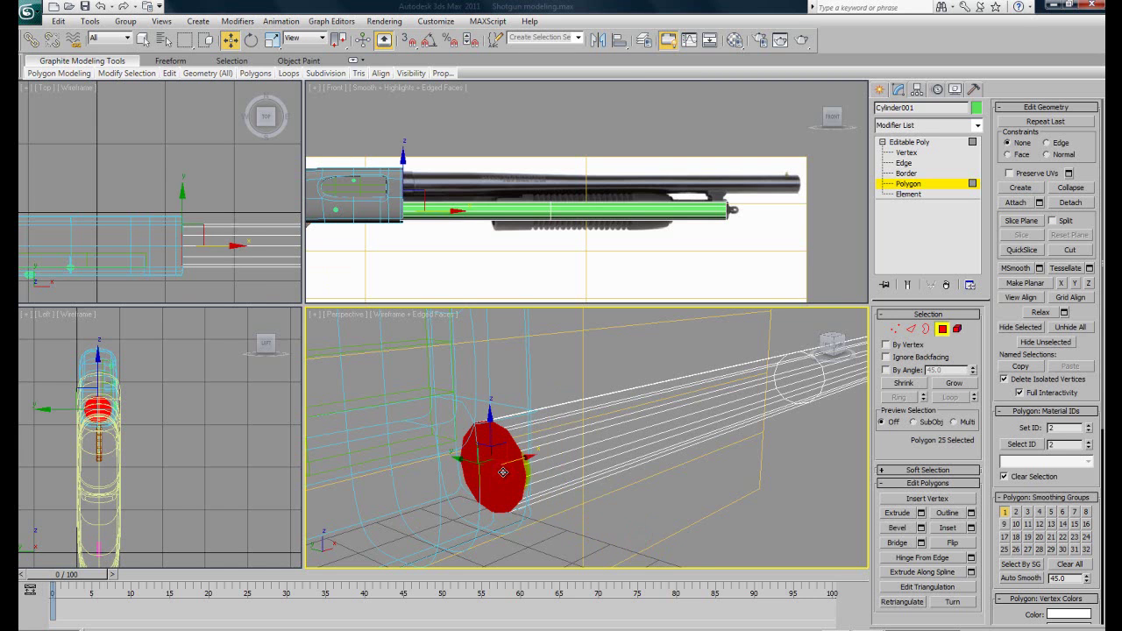
{"action": "left_click", "coordinate": [584, 488]}
{"action": "scroll", "coordinate": [611, 491], "scroll_direction": "down", "scroll_amount": 3}
{"action": "middle_click_drag", "start_coordinate": [647, 496], "coordinate": [602, 497], "text": "alt"}
{"action": "left_click", "coordinate": [909, 142]}
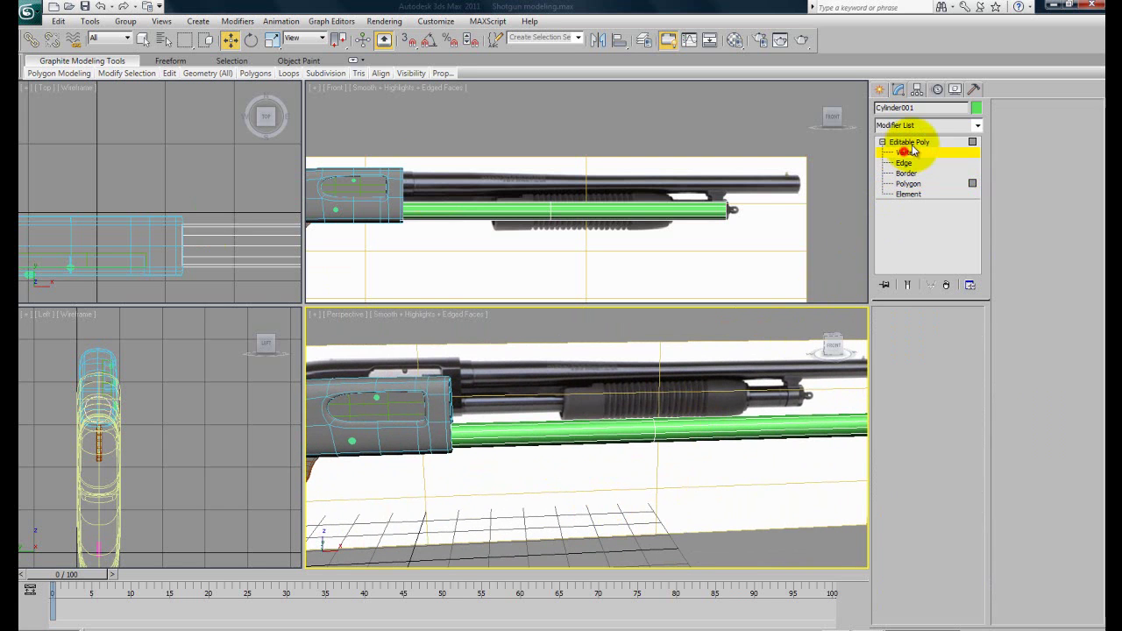
Step: Move the tube's middle ring of vertices along X to just behind the front end as a support loop
{"action": "scroll", "coordinate": [728, 258], "scroll_direction": "up", "scroll_amount": 5}
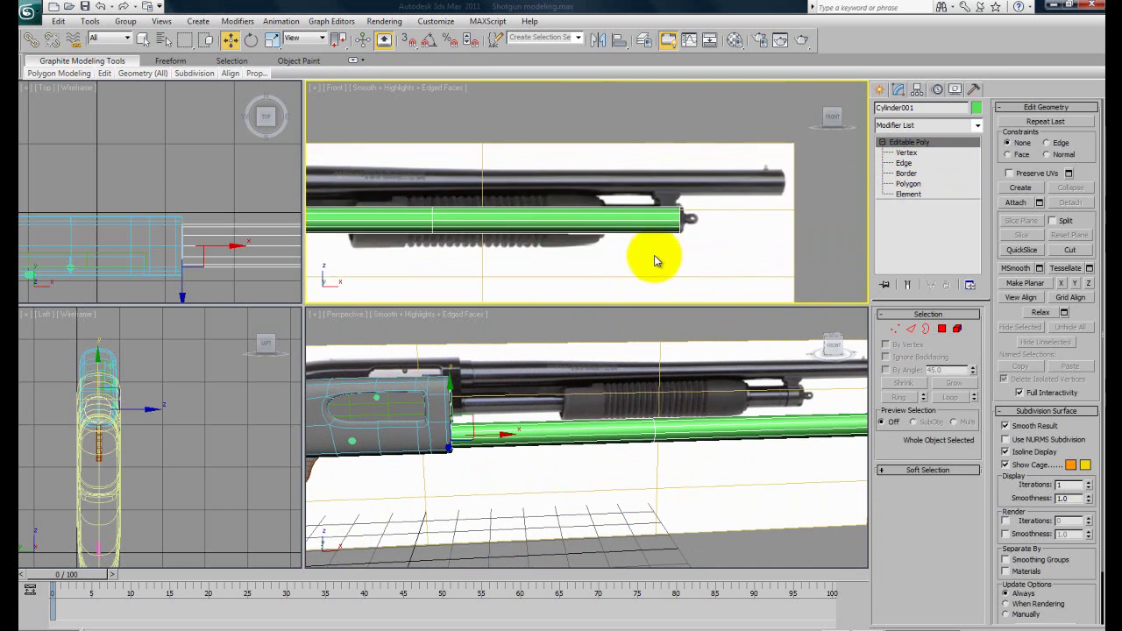
{"action": "left_click", "coordinate": [902, 163]}
{"action": "left_click", "coordinate": [906, 154]}
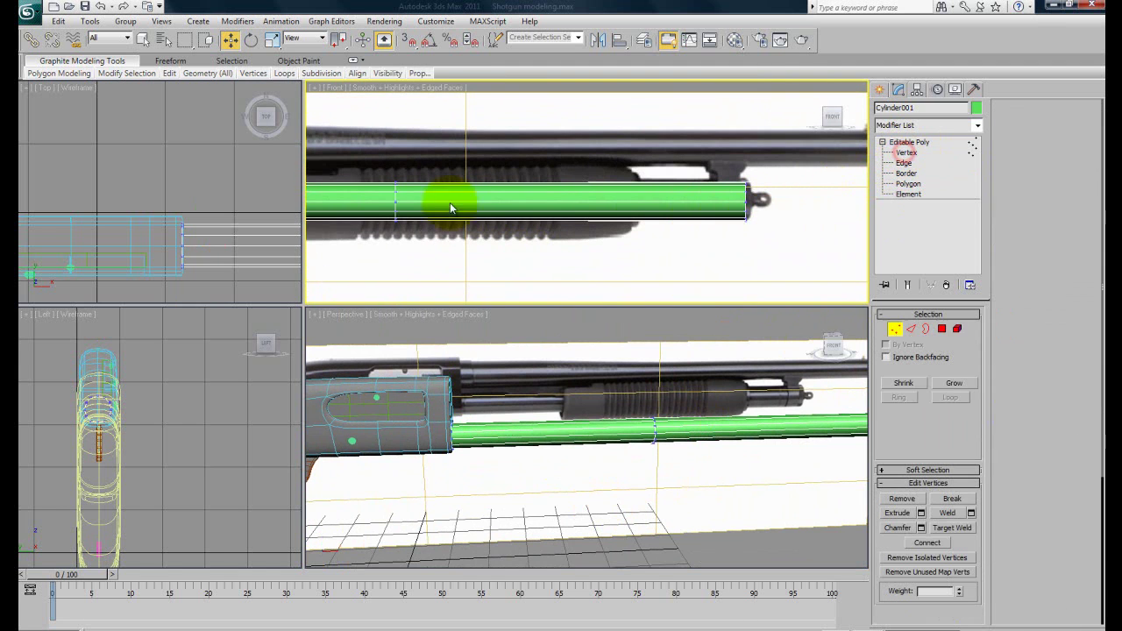
{"action": "left_click_drag", "start_coordinate": [449, 270], "coordinate": [450, 270]}
{"action": "middle_click_drag", "start_coordinate": [447, 252], "coordinate": [535, 237]}
{"action": "scroll", "coordinate": [535, 236], "scroll_direction": "down", "scroll_amount": 2}
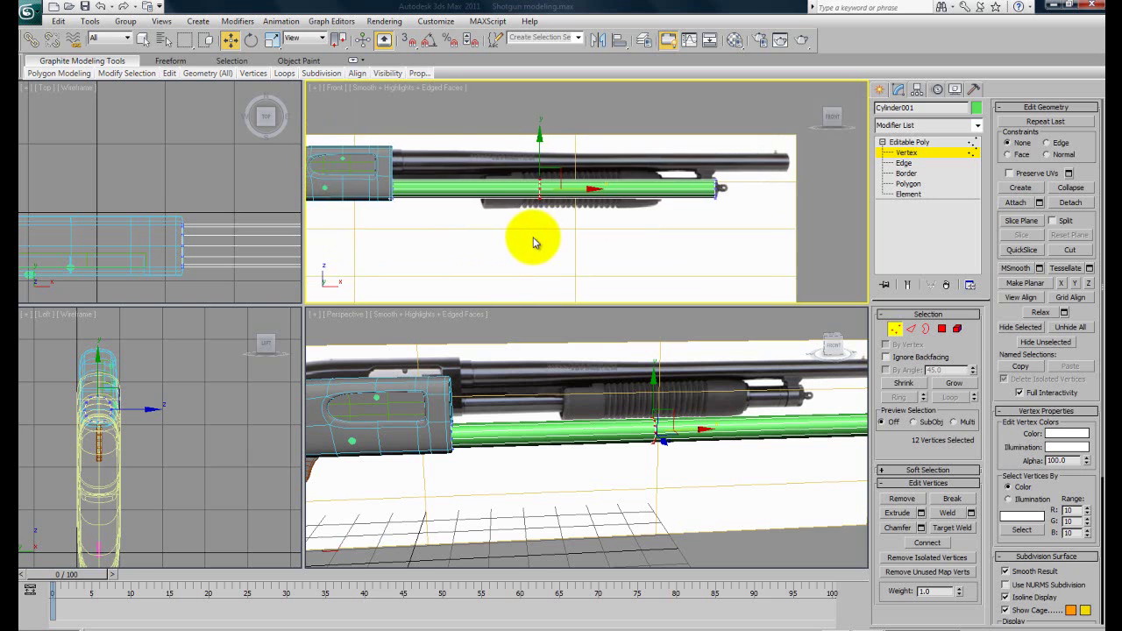
{"action": "scroll", "coordinate": [534, 235], "scroll_direction": "up", "scroll_amount": 1}
{"action": "left_click_drag", "start_coordinate": [675, 184], "coordinate": [759, 185]}
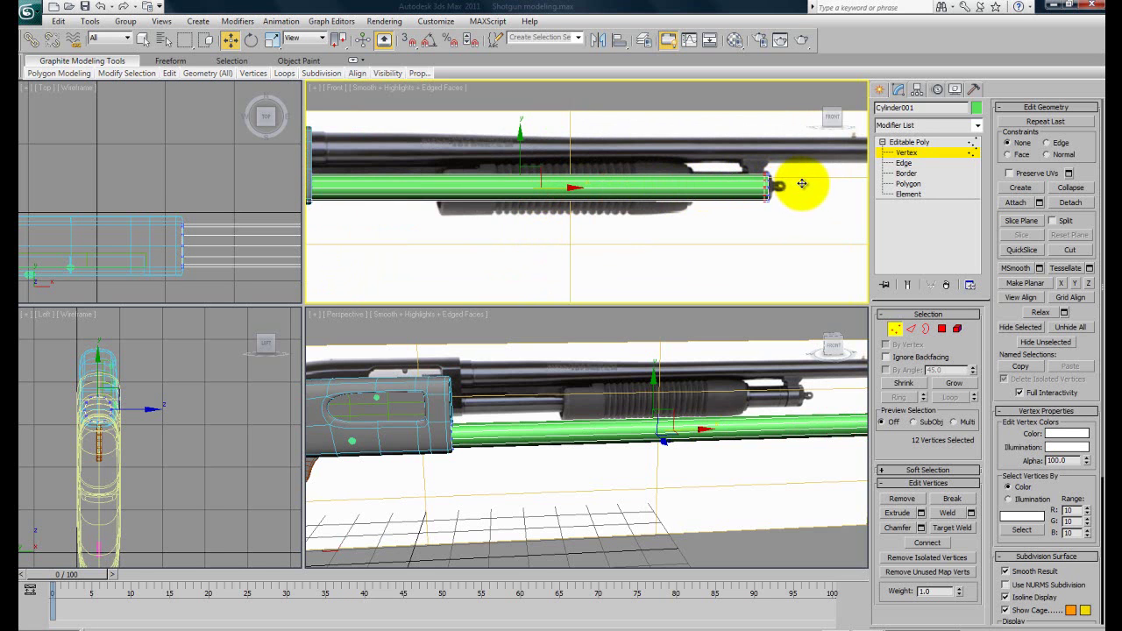
{"action": "left_click", "coordinate": [908, 143]}
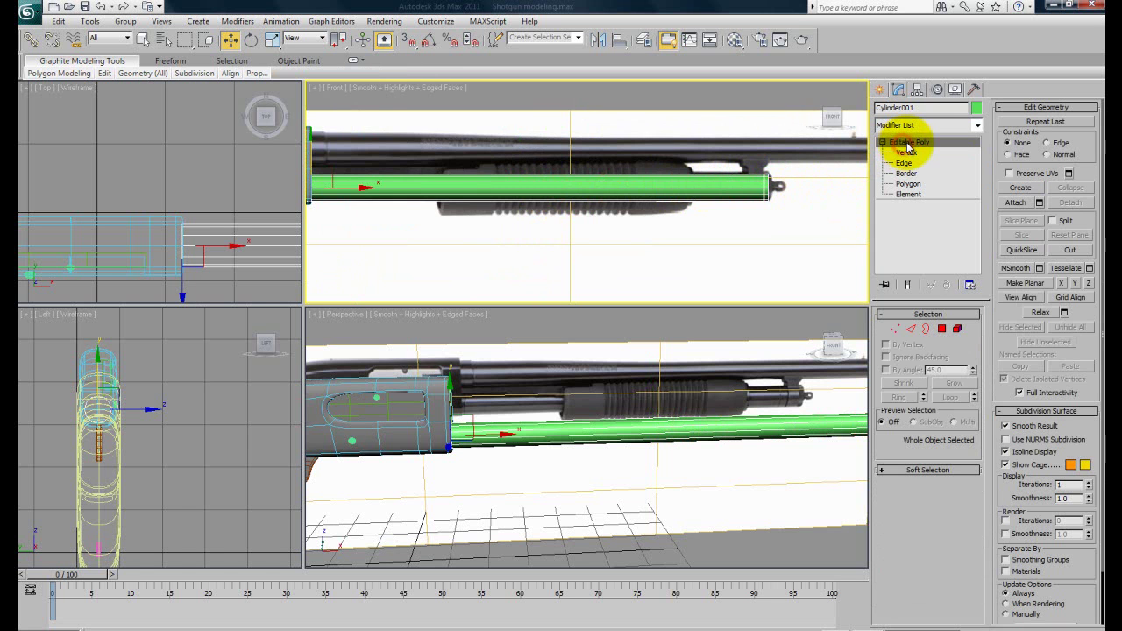
Step: Add a TurboSmooth modifier to the tube with 2 iterations and Isoline Display enabled
{"action": "left_click", "coordinate": [976, 125]}
{"action": "left_click_drag", "start_coordinate": [976, 189], "coordinate": [989, 445]}
{"action": "left_click", "coordinate": [907, 481]}
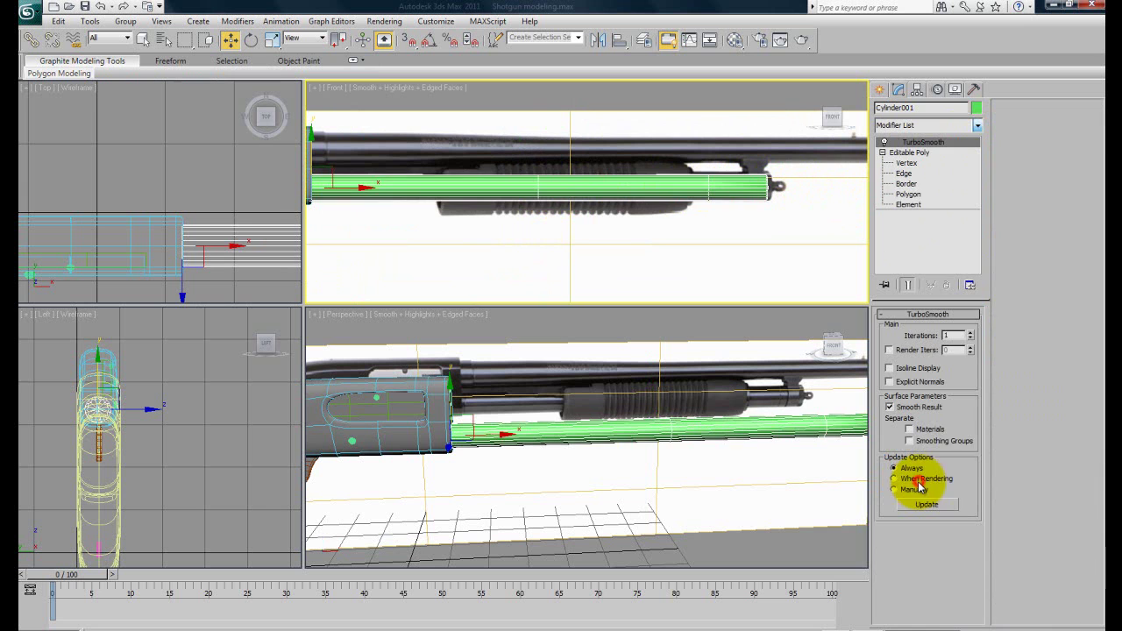
{"action": "left_click", "coordinate": [970, 332]}
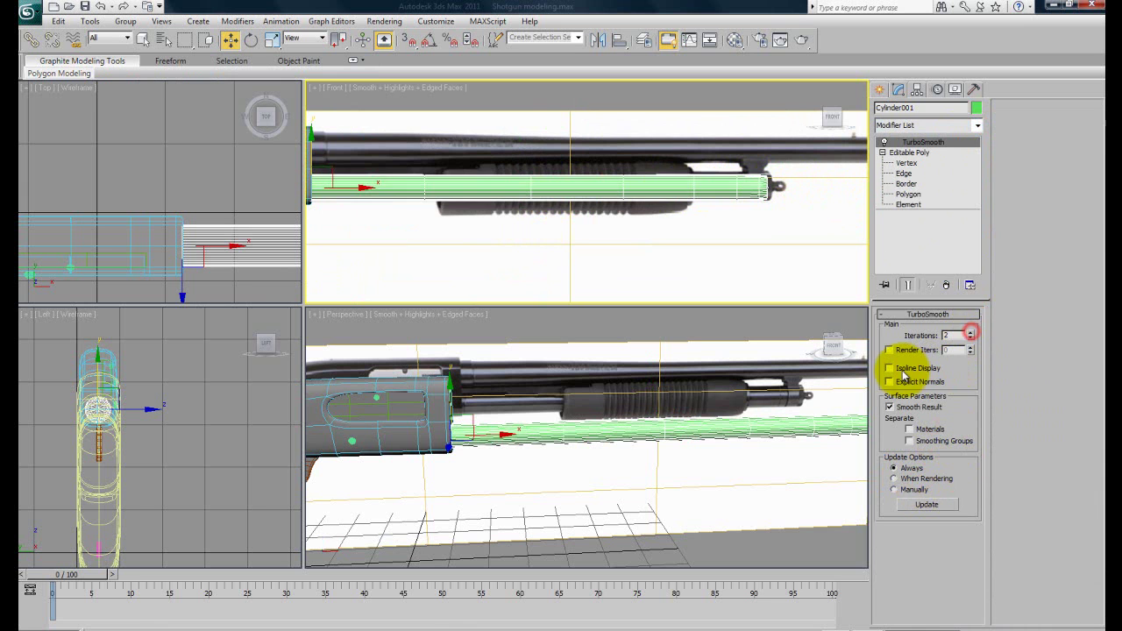
{"action": "left_click", "coordinate": [890, 369]}
{"action": "middle_click_drag", "start_coordinate": [810, 461], "coordinate": [726, 486]}
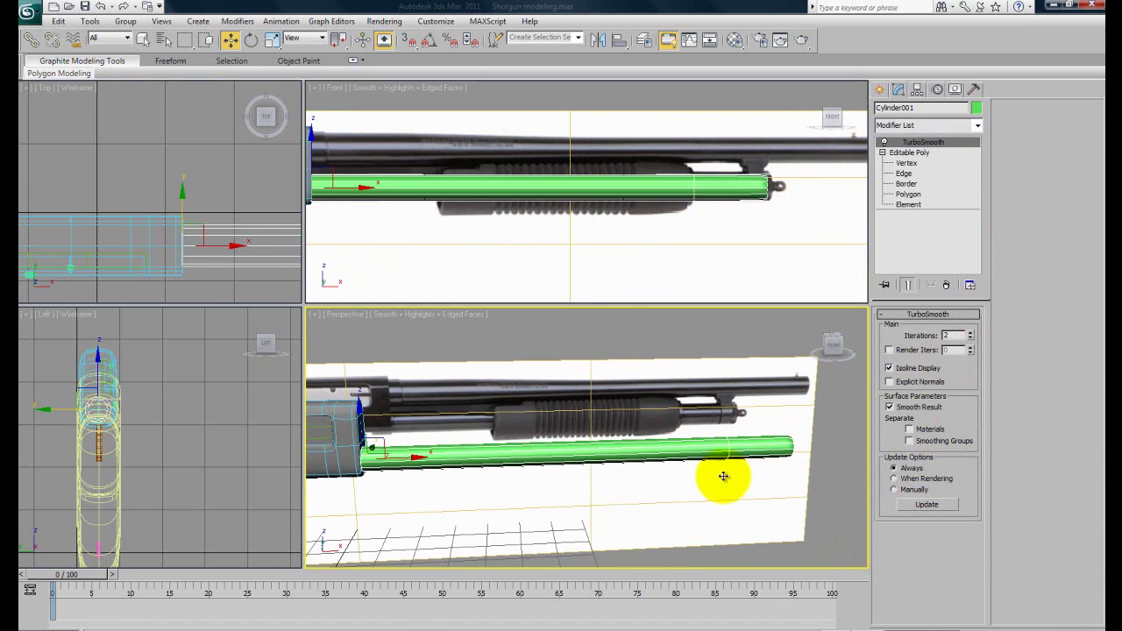
Step: Move the support ring of vertices slightly closer to the tube's front end along X while showing the smoothed result
{"action": "middle_click_drag", "start_coordinate": [753, 201], "coordinate": [742, 209]}
{"action": "scroll", "coordinate": [742, 208], "scroll_direction": "up", "scroll_amount": 4}
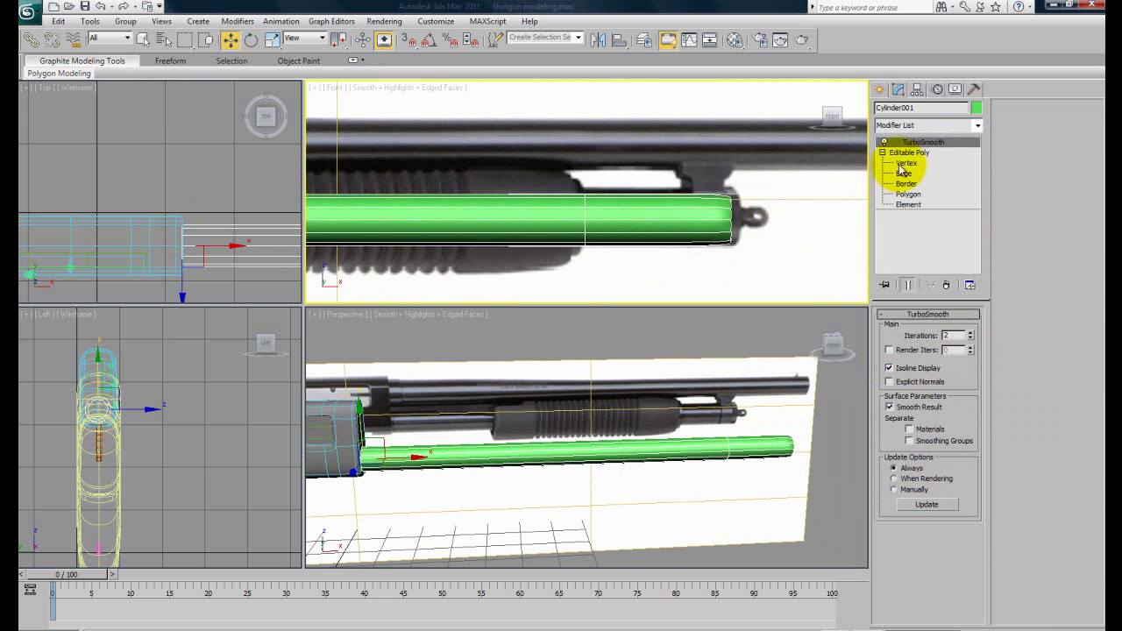
{"action": "left_click", "coordinate": [905, 164]}
{"action": "left_click_drag", "start_coordinate": [796, 213], "coordinate": [701, 237]}
{"action": "middle_click_drag", "start_coordinate": [701, 237], "coordinate": [758, 222]}
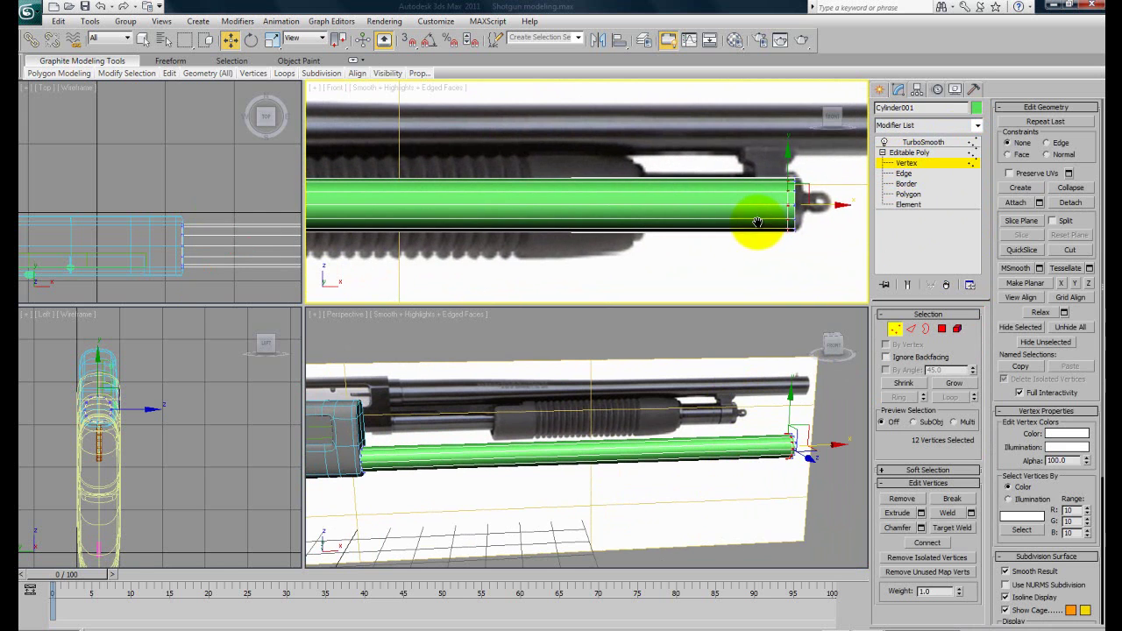
{"action": "left_click", "coordinate": [908, 283]}
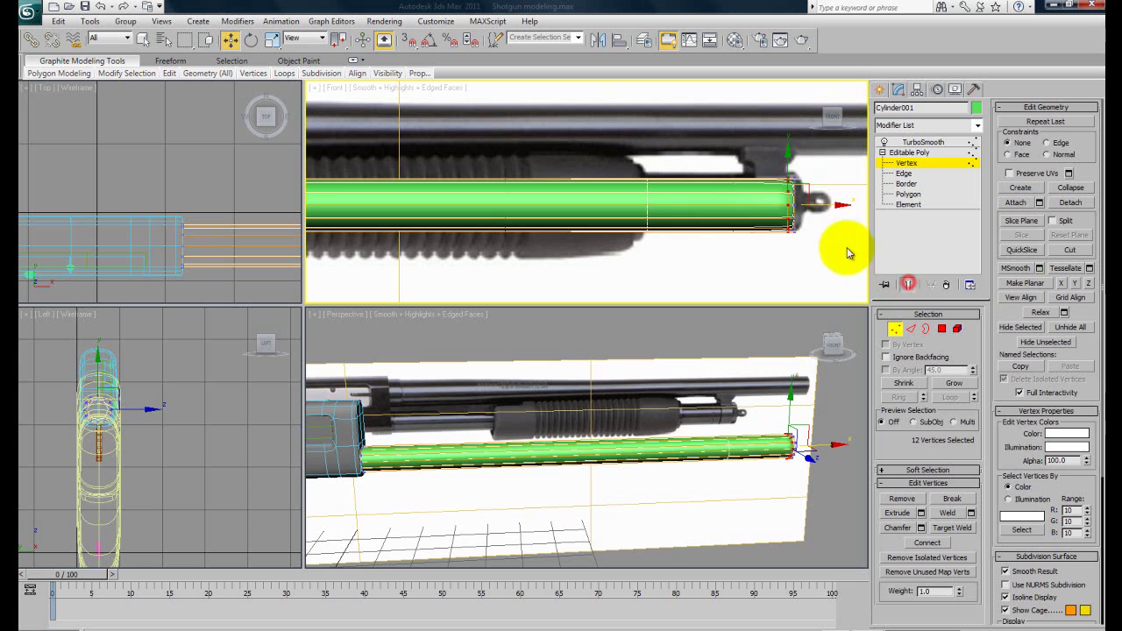
{"action": "mouse_move", "coordinate": [818, 205]}
{"action": "left_mouse_down"}
{"action": "mouse_move", "coordinate": [551, 197]}
{"action": "mouse_move", "coordinate": [803, 207]}
{"action": "left_mouse_up"}
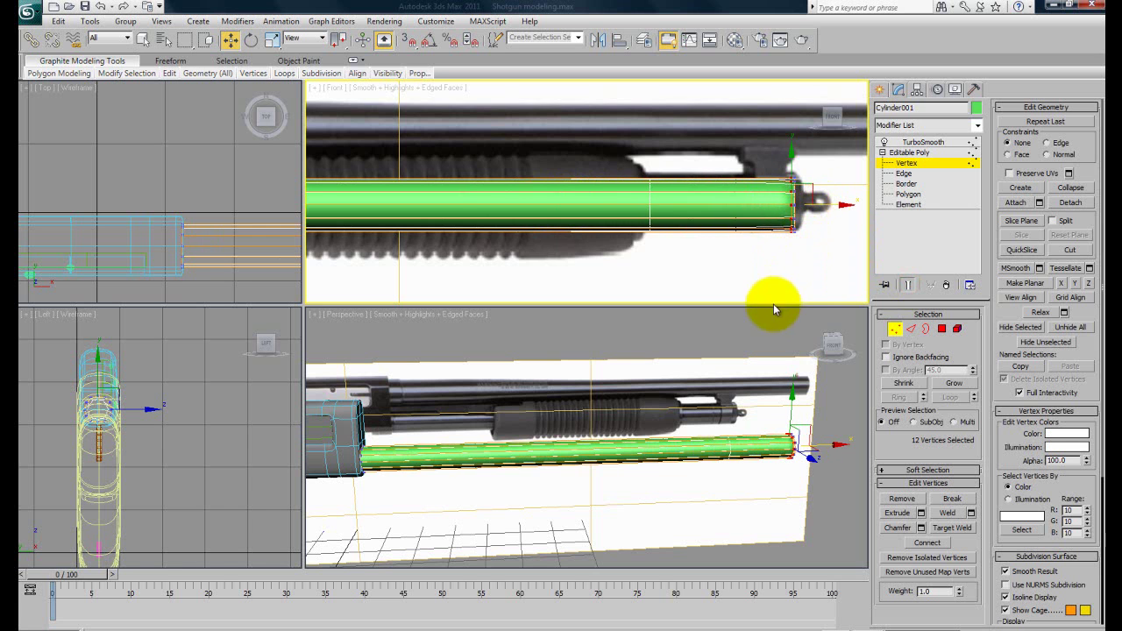
Step: Render the perspective view to check the smoothed front end of the tube, and close the render
{"action": "scroll", "coordinate": [796, 409], "scroll_direction": "up", "scroll_amount": 6}
{"action": "middle_click_drag", "start_coordinate": [755, 427], "coordinate": [673, 412], "text": "alt"}
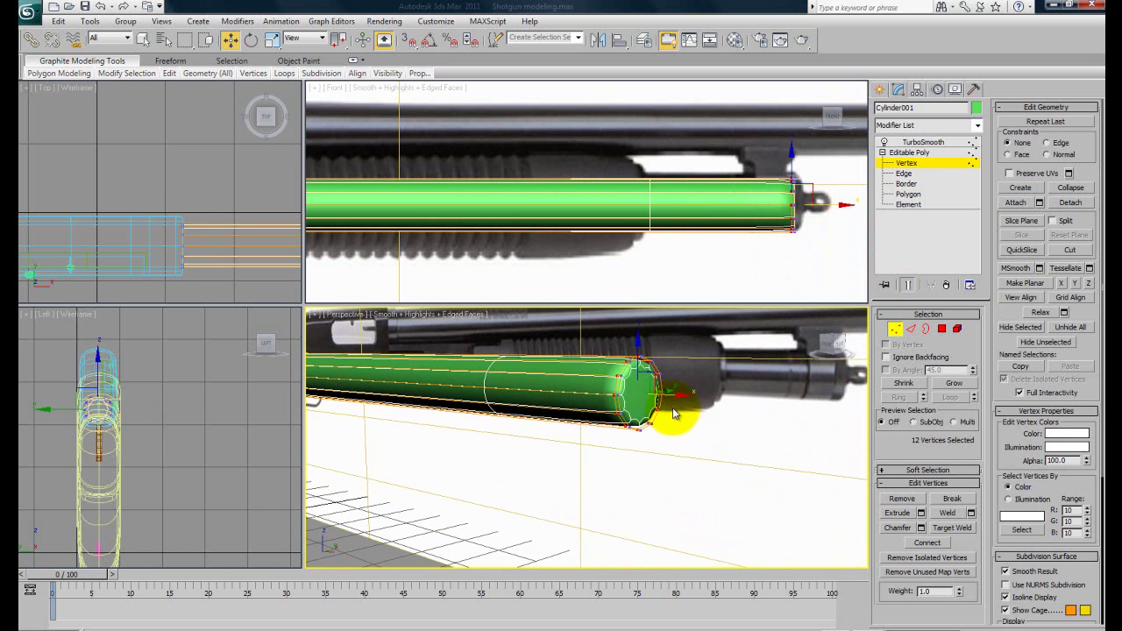
{"action": "key", "text": "shift+q"}
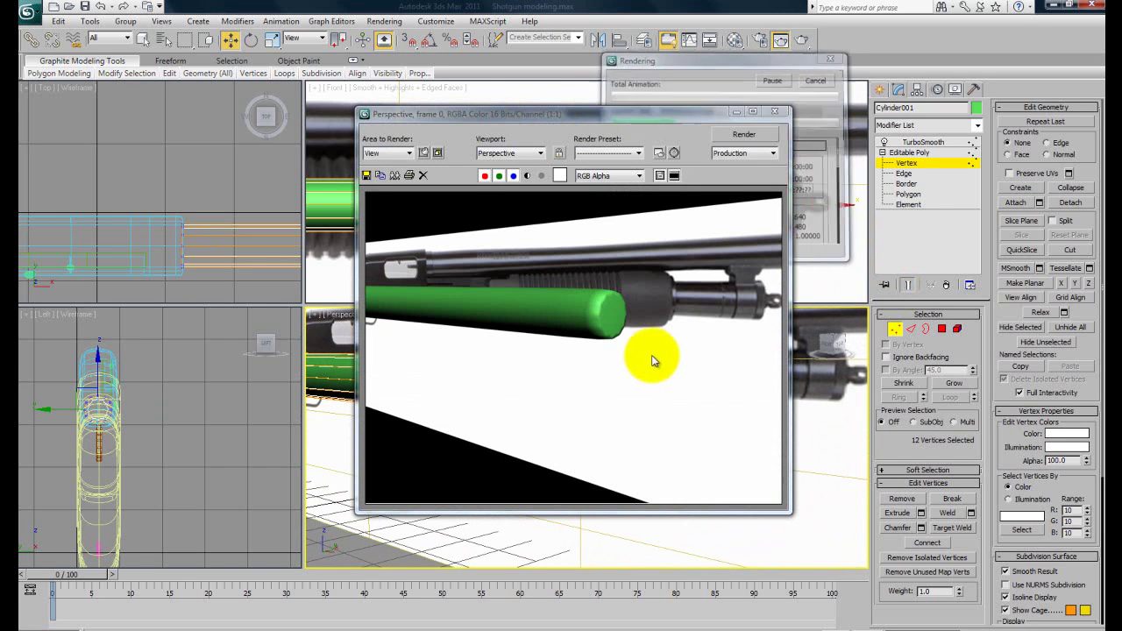
{"action": "left_click", "coordinate": [773, 111]}
Step: Bevel the polygon capping the tube's front end with height 0.795 and outline -0.626, and show the smoothed result
{"action": "scroll", "coordinate": [688, 409], "scroll_direction": "up", "scroll_amount": 3}
{"action": "middle_click_drag", "start_coordinate": [688, 409], "coordinate": [662, 425]}
{"action": "left_click", "coordinate": [907, 286]}
{"action": "left_click", "coordinate": [908, 194]}
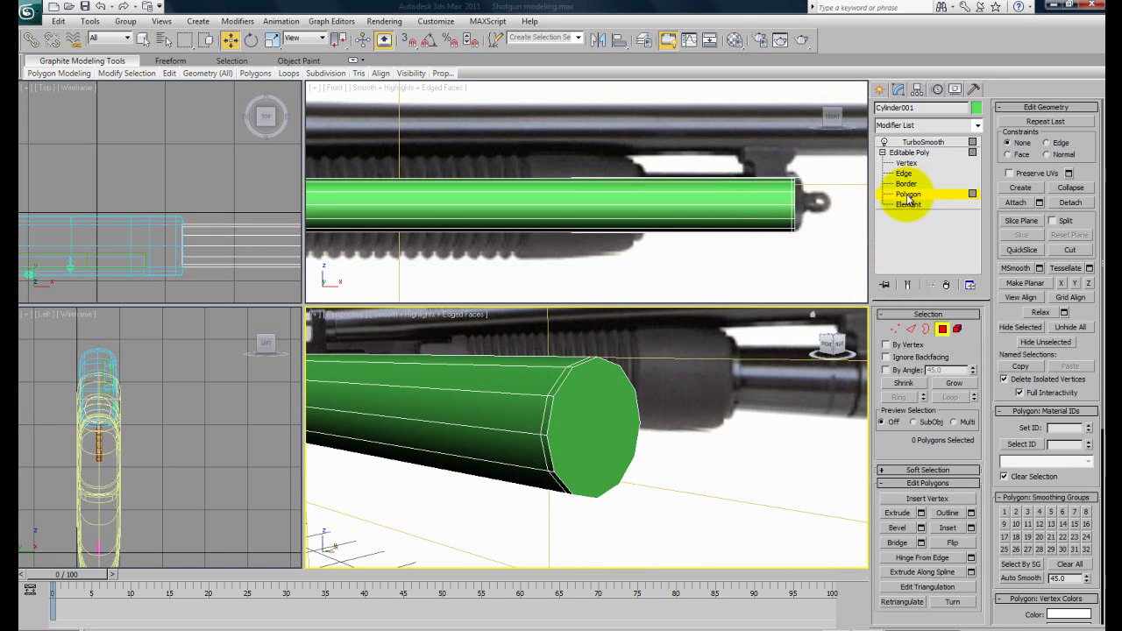
{"action": "left_click", "coordinate": [593, 419]}
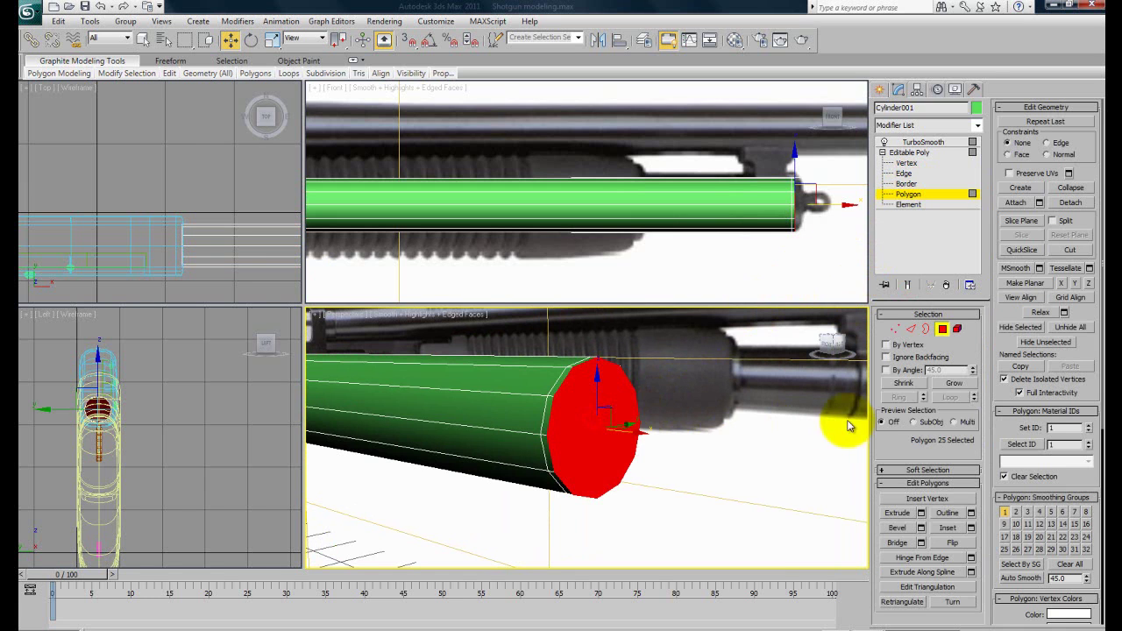
{"action": "left_click", "coordinate": [920, 542]}
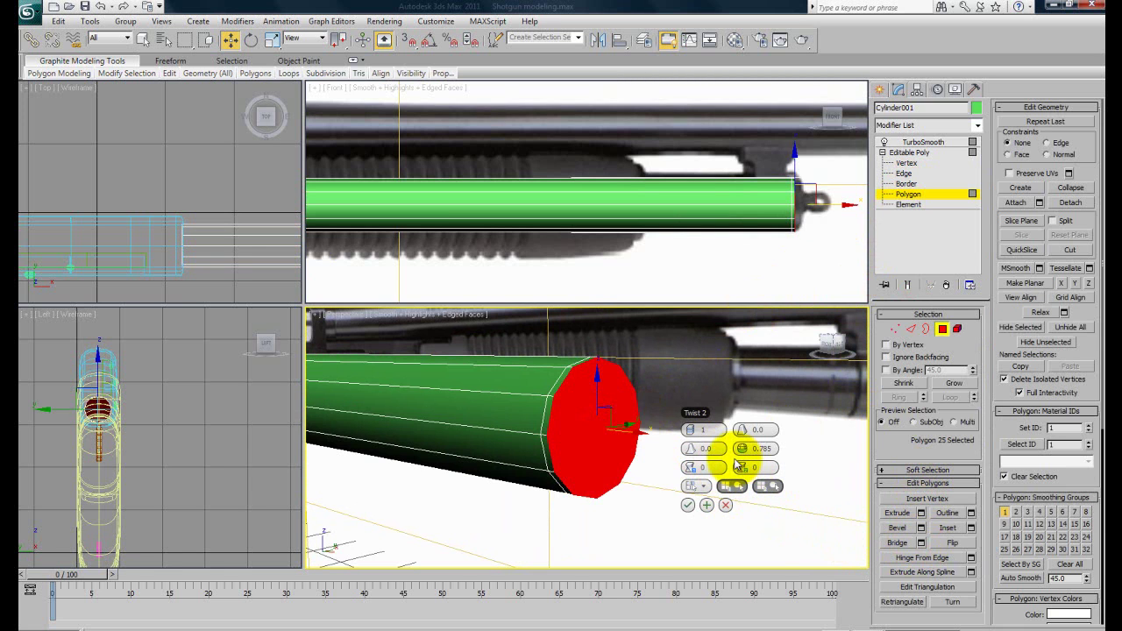
{"action": "left_click", "coordinate": [726, 505]}
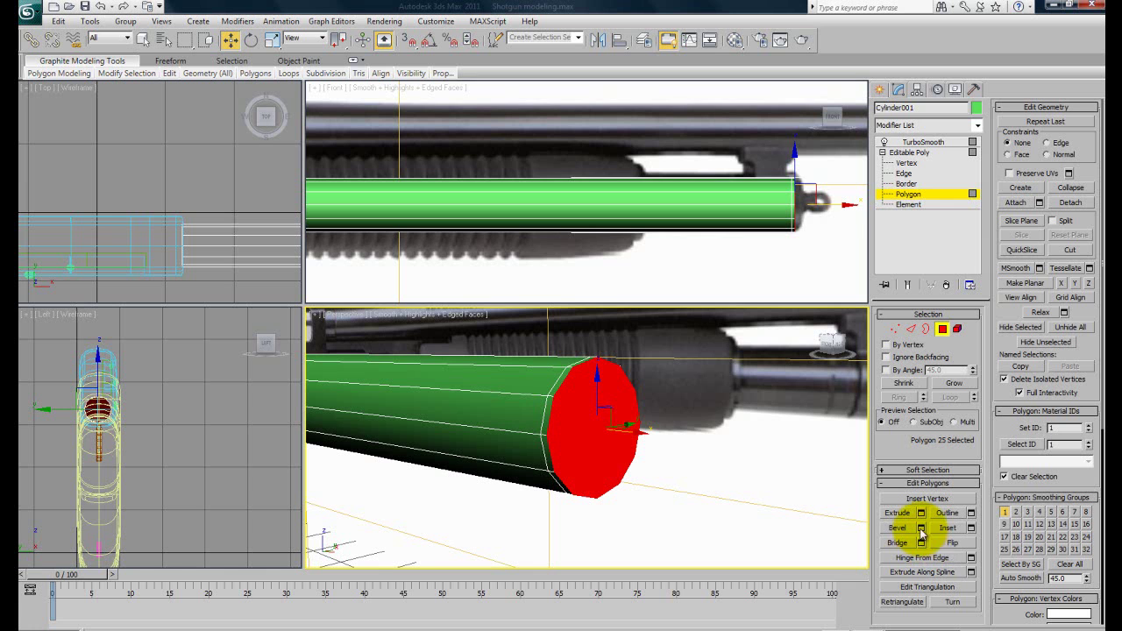
{"action": "left_click", "coordinate": [920, 528]}
{"action": "scroll", "coordinate": [734, 462], "scroll_direction": "down", "scroll_amount": 5}
{"action": "middle_click_drag", "start_coordinate": [723, 280], "coordinate": [595, 275]}
{"action": "middle_click_drag", "start_coordinate": [659, 418], "coordinate": [652, 431], "text": "alt"}
{"action": "left_click_drag", "start_coordinate": [602, 418], "coordinate": [662, 465]}
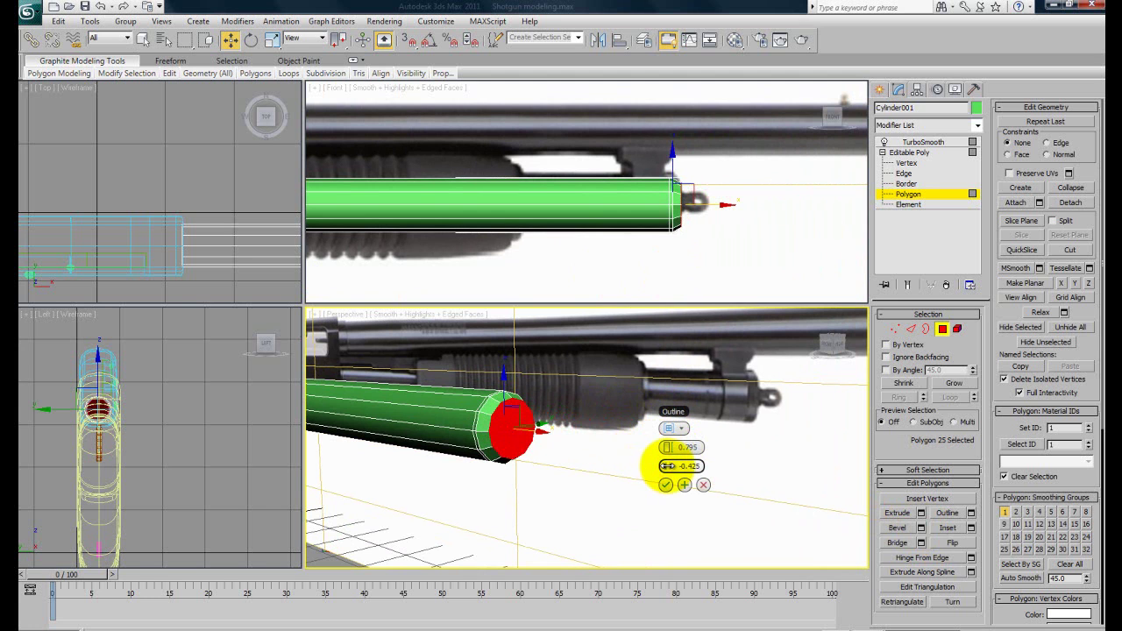
{"action": "left_click_drag", "start_coordinate": [666, 466], "coordinate": [669, 465]}
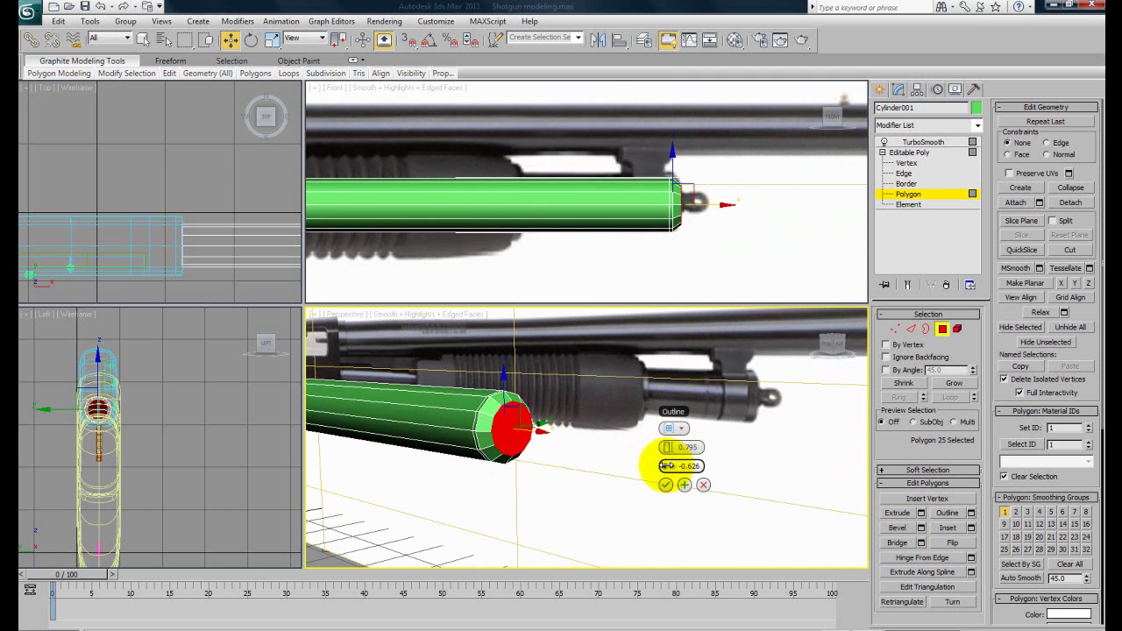
{"action": "left_click", "coordinate": [665, 484]}
{"action": "left_click", "coordinate": [908, 288]}
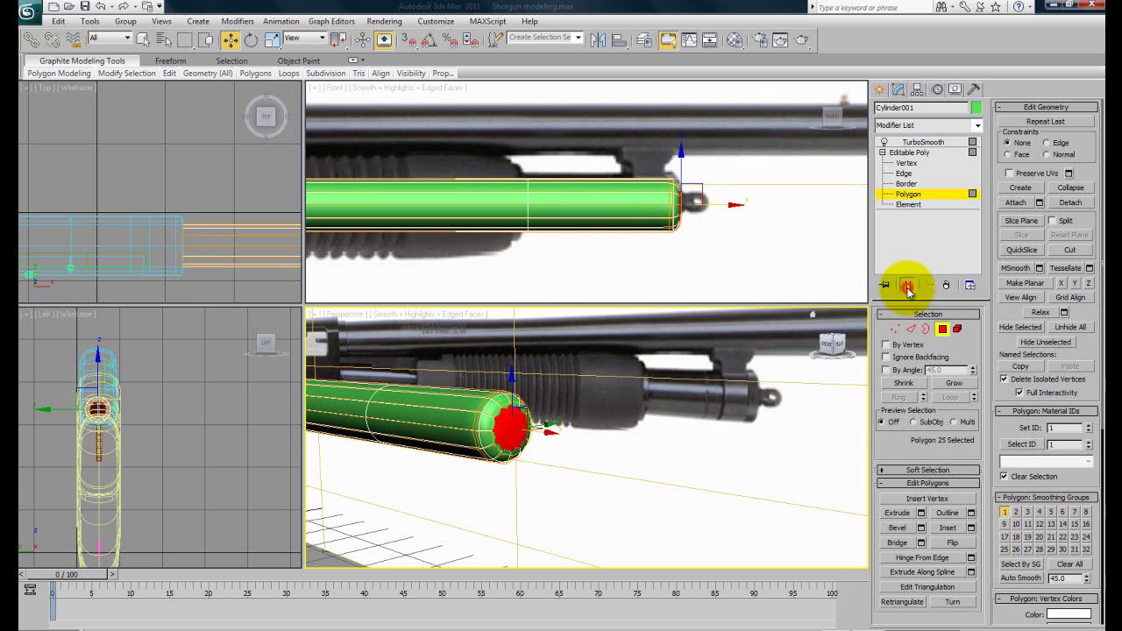
Step: Deselect the cap polygon and render the perspective view to check the beveled tube end, and close the render
{"action": "middle_click_drag", "start_coordinate": [649, 441], "coordinate": [625, 465], "text": "alt"}
{"action": "left_click", "coordinate": [631, 462]}
{"action": "middle_click_drag", "start_coordinate": [625, 465], "coordinate": [640, 460]}
{"action": "key", "text": "F9"}
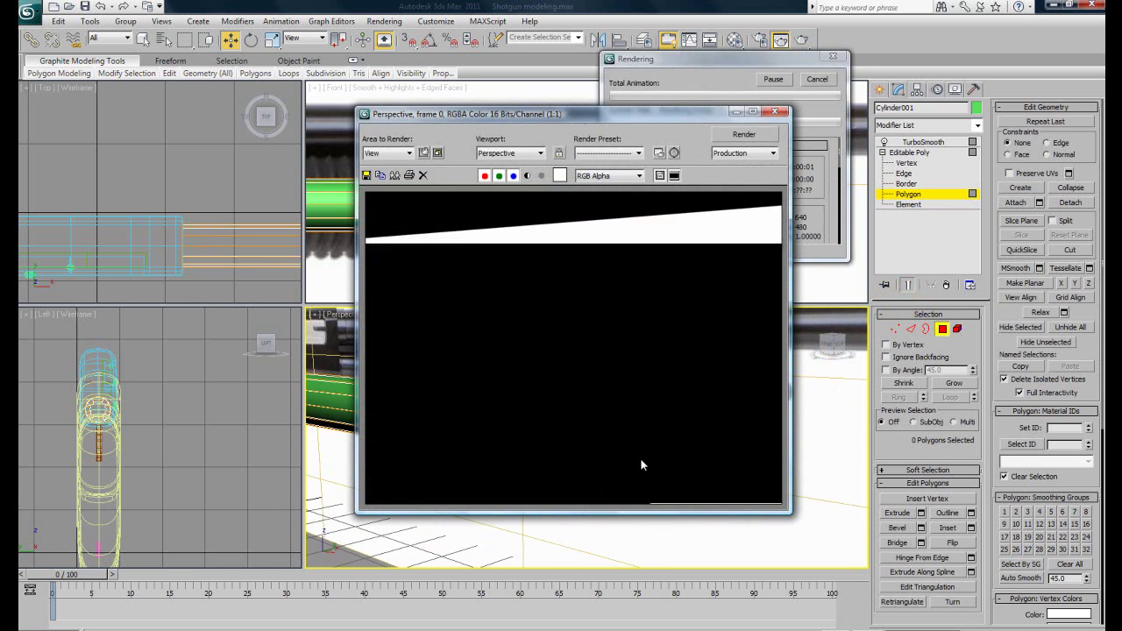
{"action": "left_click", "coordinate": [774, 112]}
{"action": "scroll", "coordinate": [670, 377], "scroll_direction": "down", "scroll_amount": 5}
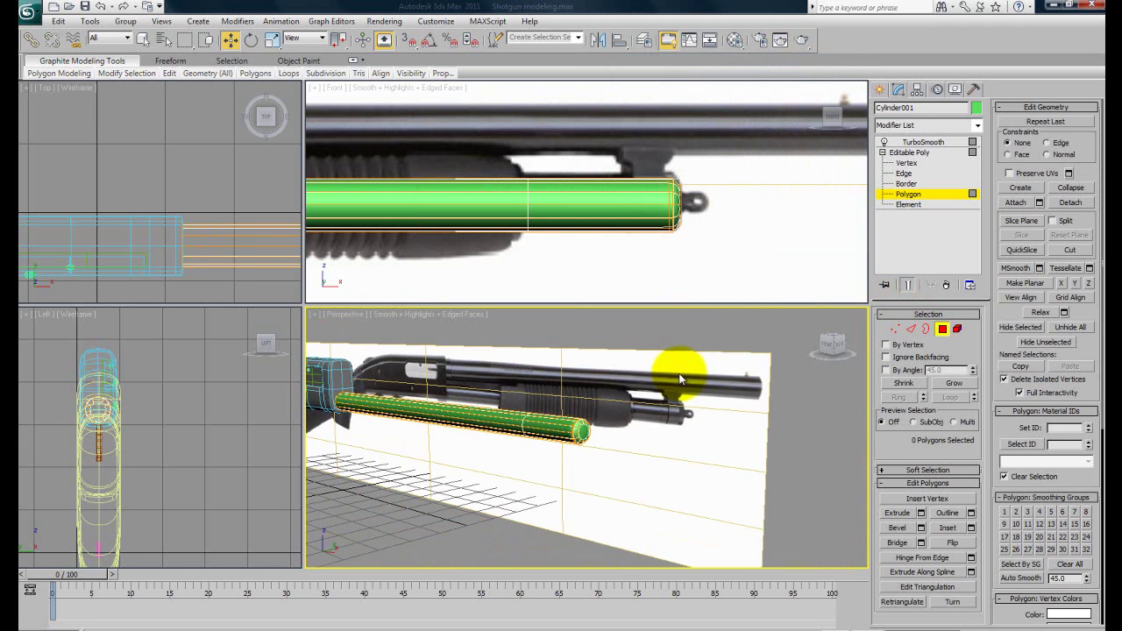
{"action": "scroll", "coordinate": [675, 426], "scroll_direction": "up", "scroll_amount": 4}
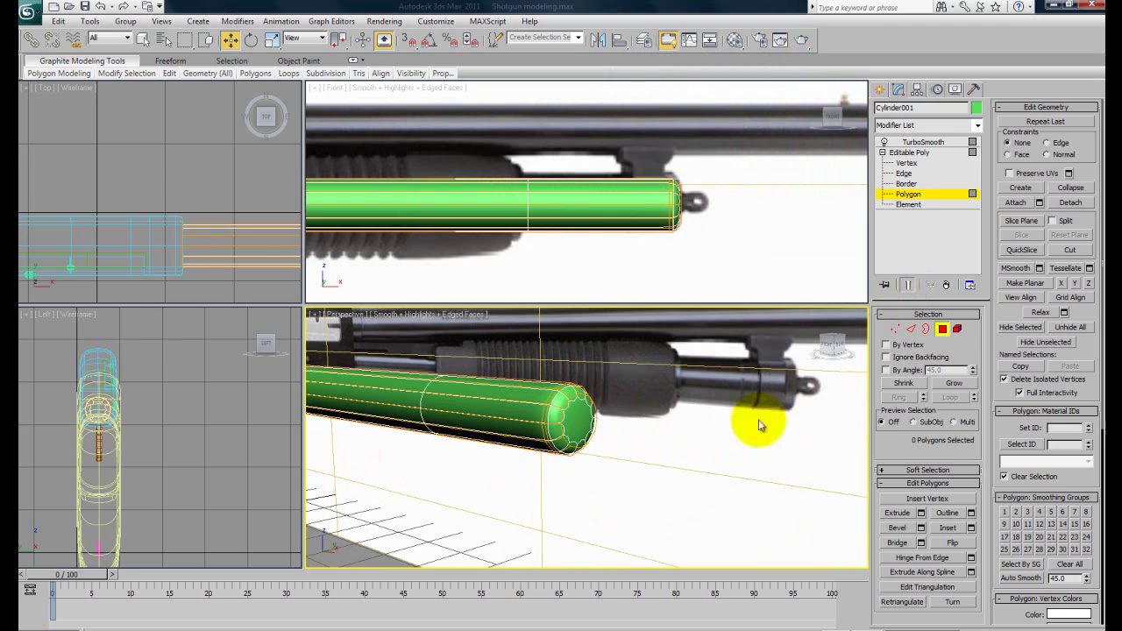
{"action": "scroll", "coordinate": [525, 248], "scroll_direction": "down", "scroll_amount": 4}
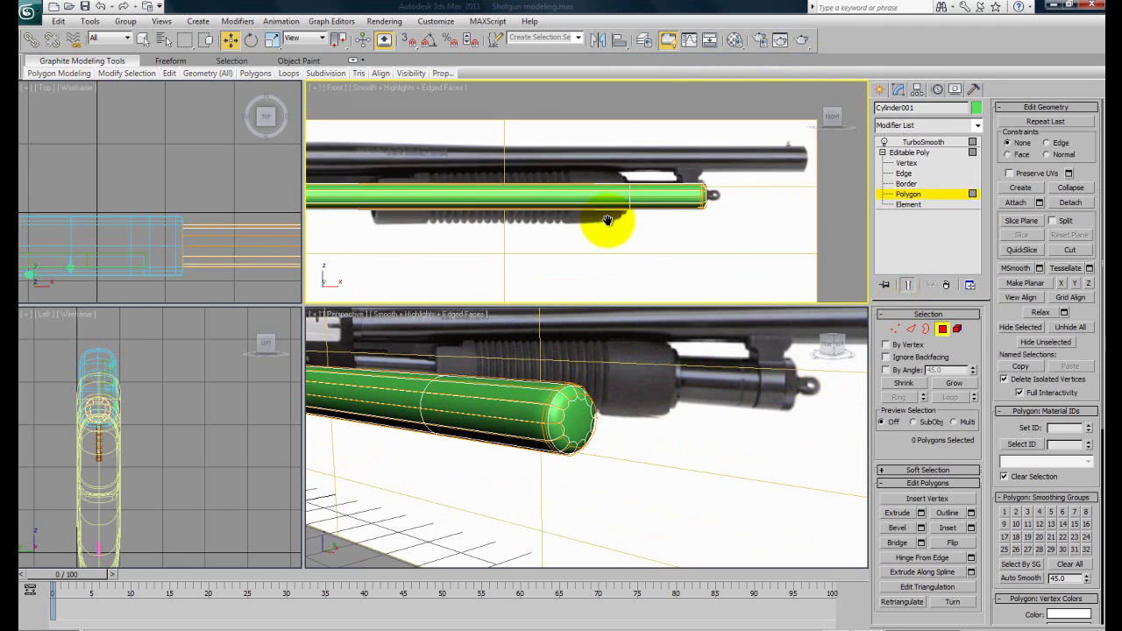
Step: Leave polygon editing on the tube and clone the small sling loop beneath the stock forward along the gun as one Copy
{"action": "left_click", "coordinate": [909, 153]}
{"action": "left_click", "coordinate": [919, 142]}
{"action": "middle_click_drag", "start_coordinate": [488, 233], "coordinate": [706, 221]}
{"action": "middle_click_drag", "start_coordinate": [457, 224], "coordinate": [705, 201]}
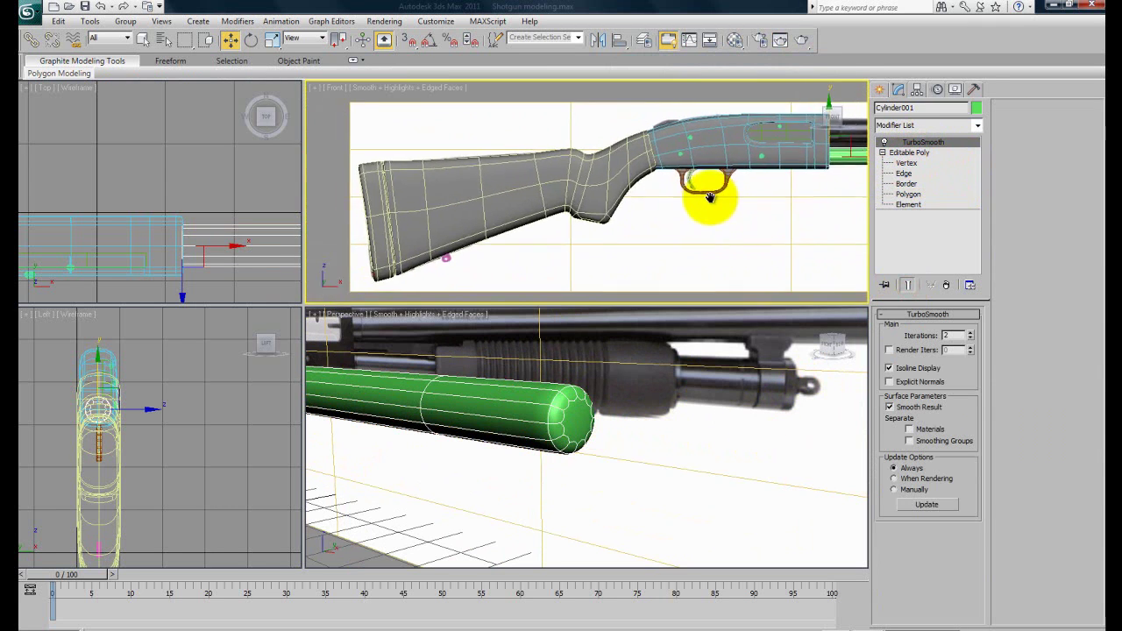
{"action": "scroll", "coordinate": [522, 233], "scroll_direction": "up", "scroll_amount": 2}
{"action": "middle_click_drag", "start_coordinate": [523, 233], "coordinate": [539, 230]}
{"action": "scroll", "coordinate": [538, 231], "scroll_direction": "up", "scroll_amount": 2}
{"action": "left_click", "coordinate": [503, 214]}
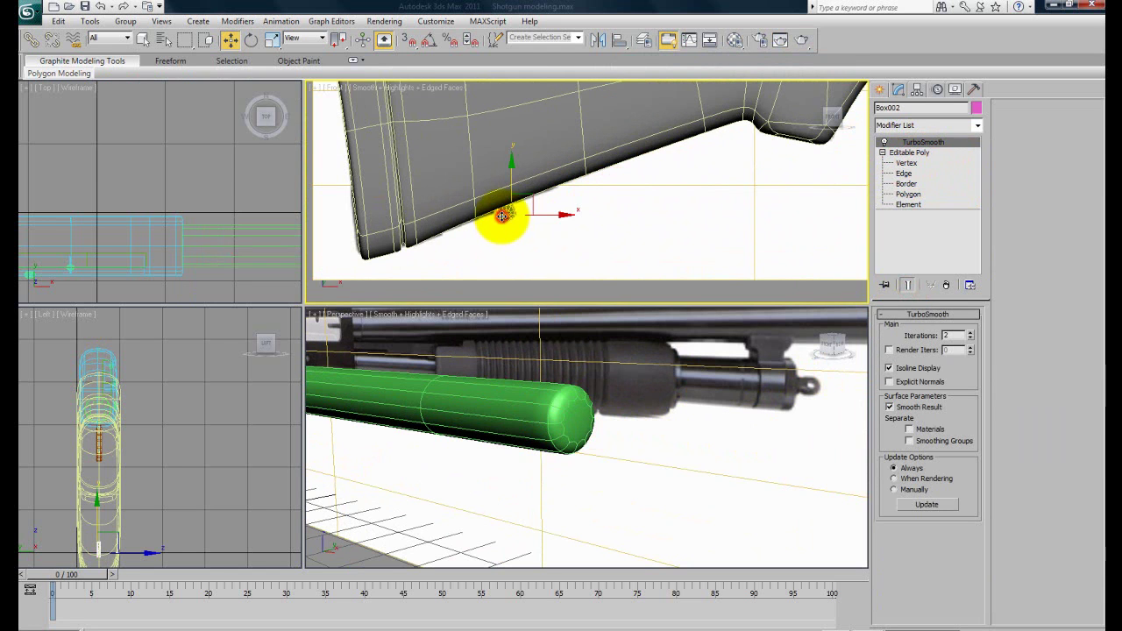
{"action": "middle_click_drag", "start_coordinate": [546, 212], "coordinate": [539, 223]}
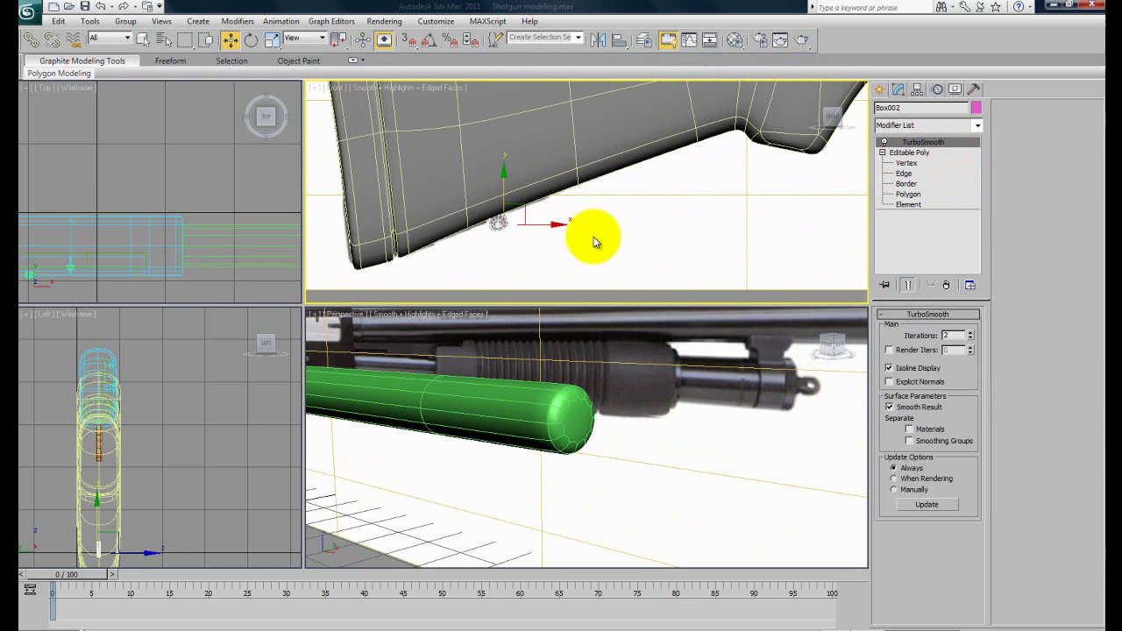
{"action": "scroll", "coordinate": [546, 455], "scroll_direction": "down", "scroll_amount": 5}
{"action": "scroll", "coordinate": [544, 237], "scroll_direction": "down", "scroll_amount": 5}
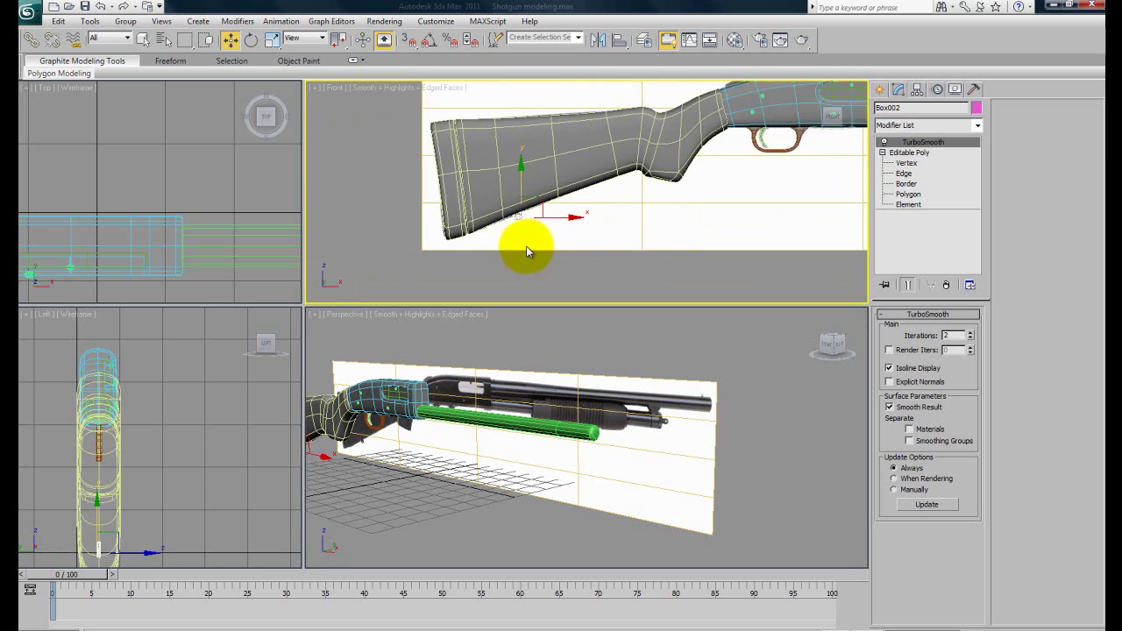
{"action": "mouse_move", "coordinate": [463, 225]}
{"action": "left_mouse_down", "text": "shift"}
{"action": "mouse_move", "coordinate": [518, 233]}
{"action": "mouse_move", "coordinate": [794, 214]}
{"action": "left_mouse_up", "text": "shift"}
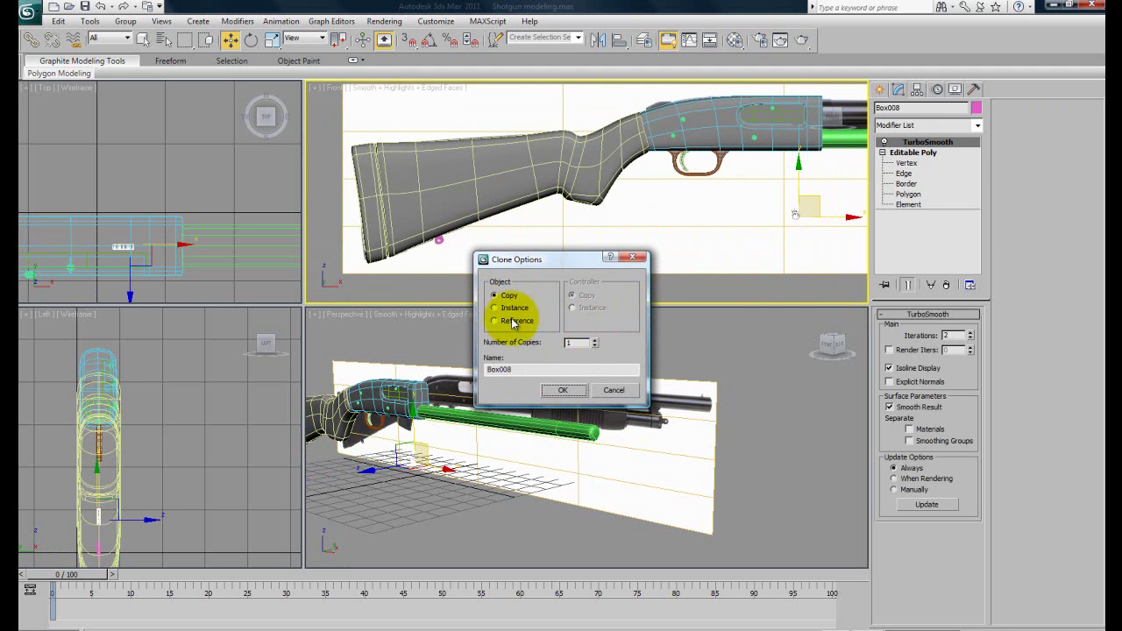
{"action": "left_click", "coordinate": [563, 389]}
Step: Move the copied sling loop along the gun to just in front of the magazine tube's rounded end
{"action": "mouse_move", "coordinate": [702, 235]}
{"action": "middle_mouse_down"}
{"action": "mouse_move", "coordinate": [530, 217]}
{"action": "mouse_move", "coordinate": [507, 233]}
{"action": "middle_mouse_up"}
{"action": "scroll", "coordinate": [530, 217], "scroll_direction": "down", "scroll_amount": 2}
{"action": "left_click_drag", "start_coordinate": [531, 220], "coordinate": [781, 176]}
{"action": "middle_click_drag", "start_coordinate": [741, 224], "coordinate": [591, 254]}
{"action": "scroll", "coordinate": [628, 238], "scroll_direction": "up", "scroll_amount": 2}
{"action": "key", "text": "z"}
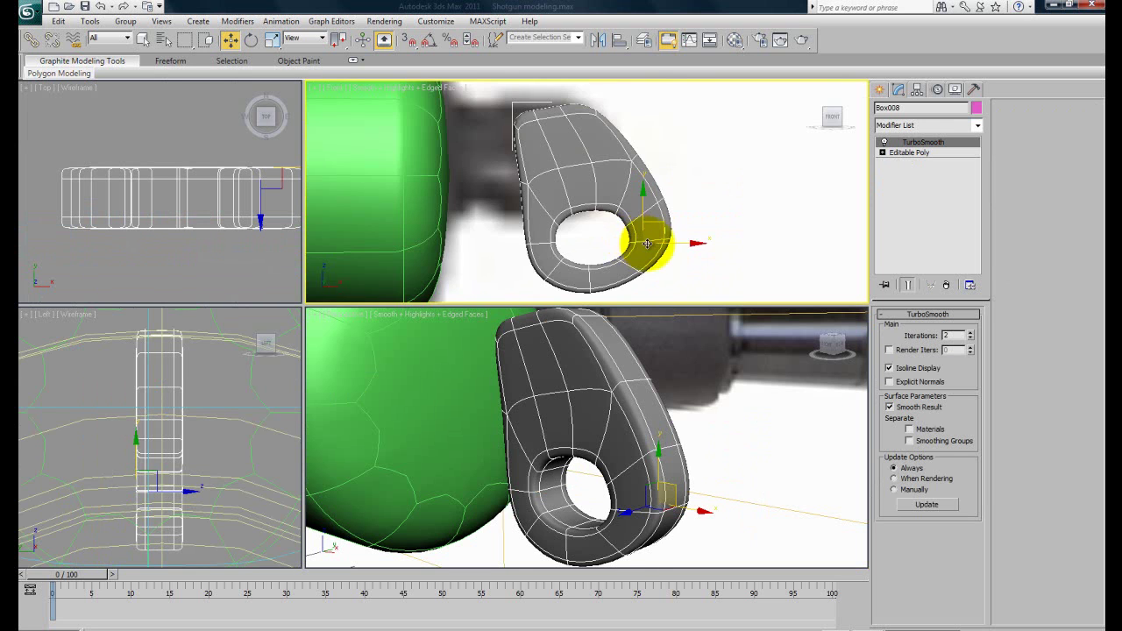
Step: Rotate the copied loop in the front view and reposition it against the tube's end to match the loop in the reference image
{"action": "scroll", "coordinate": [611, 230], "scroll_direction": "down", "scroll_amount": 4}
{"action": "scroll", "coordinate": [609, 228], "scroll_direction": "up", "scroll_amount": 2}
{"action": "key", "text": "e"}
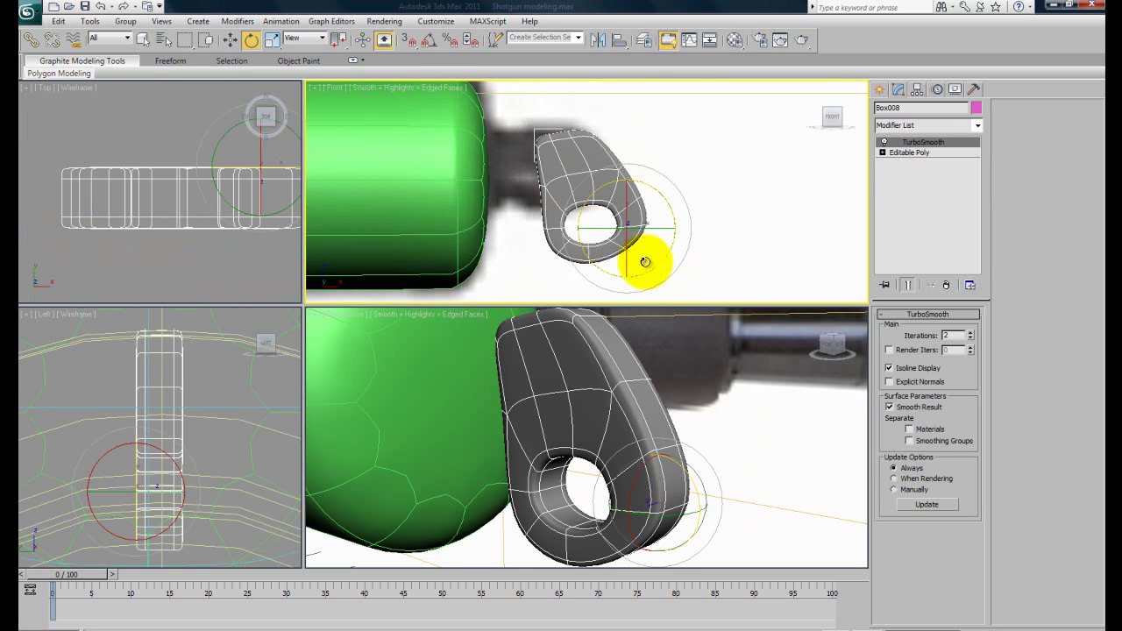
{"action": "left_click_drag", "start_coordinate": [645, 271], "coordinate": [713, 200]}
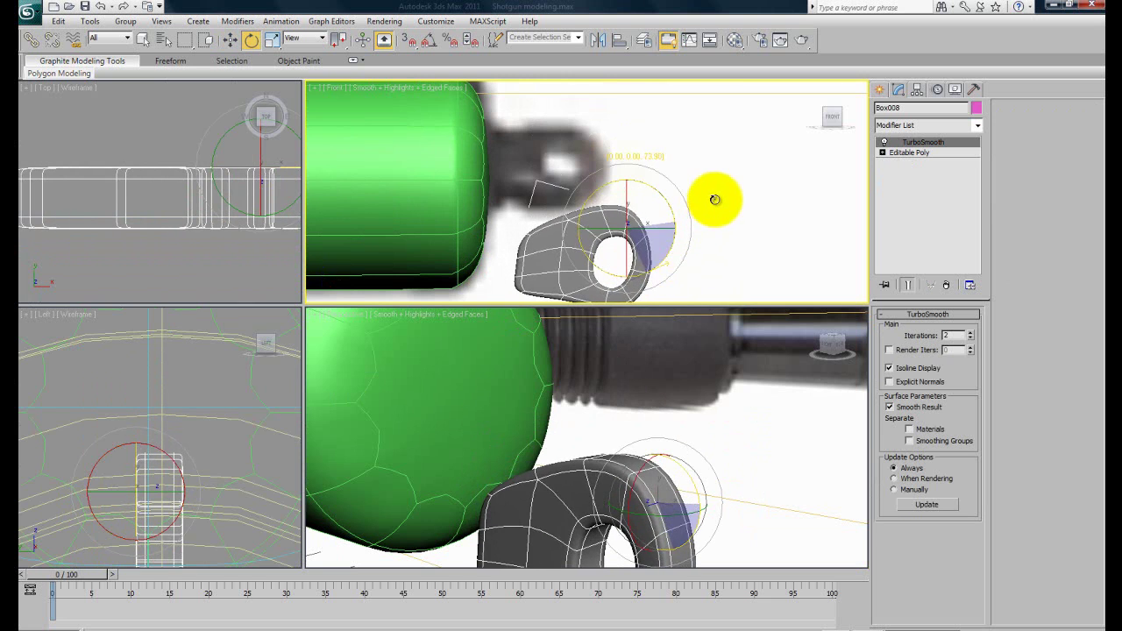
{"action": "left_click_drag", "start_coordinate": [661, 232], "coordinate": [591, 125]}
{"action": "key", "text": "w"}
Step: Examine the placed sling loop and the barrel bracket in the reference image around the tube's front end
{"action": "middle_click_drag", "start_coordinate": [574, 350], "coordinate": [634, 447], "text": "alt"}
{"action": "left_click", "coordinate": [634, 448]}
{"action": "scroll", "coordinate": [620, 450], "scroll_direction": "down", "scroll_amount": 4}
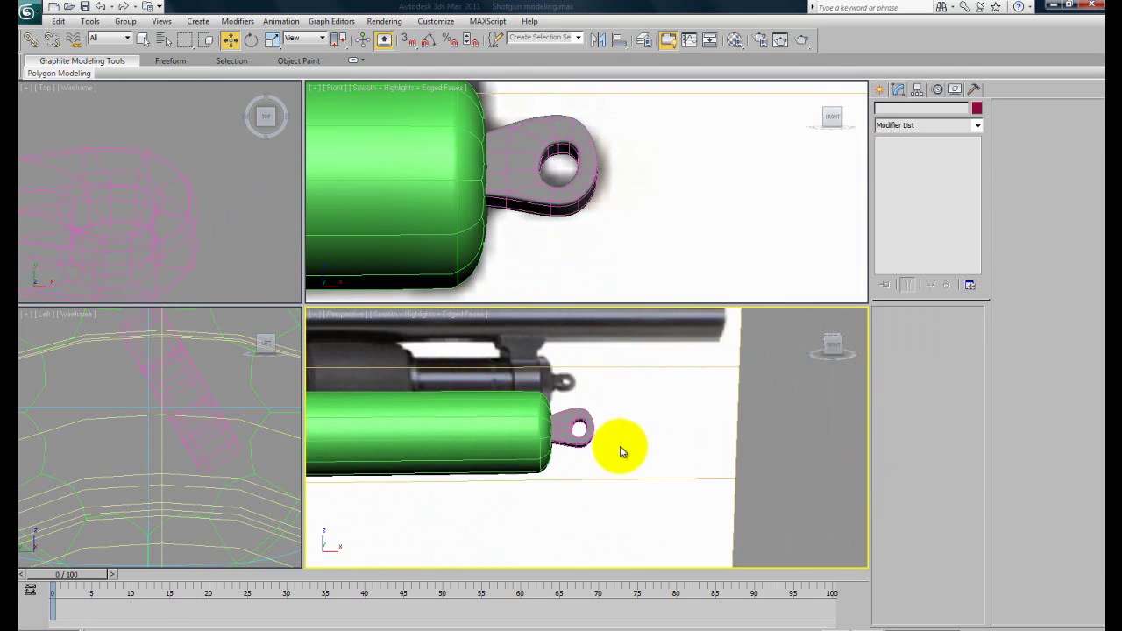
{"action": "scroll", "coordinate": [614, 449], "scroll_direction": "down", "scroll_amount": 3}
{"action": "scroll", "coordinate": [614, 450], "scroll_direction": "up", "scroll_amount": 2}
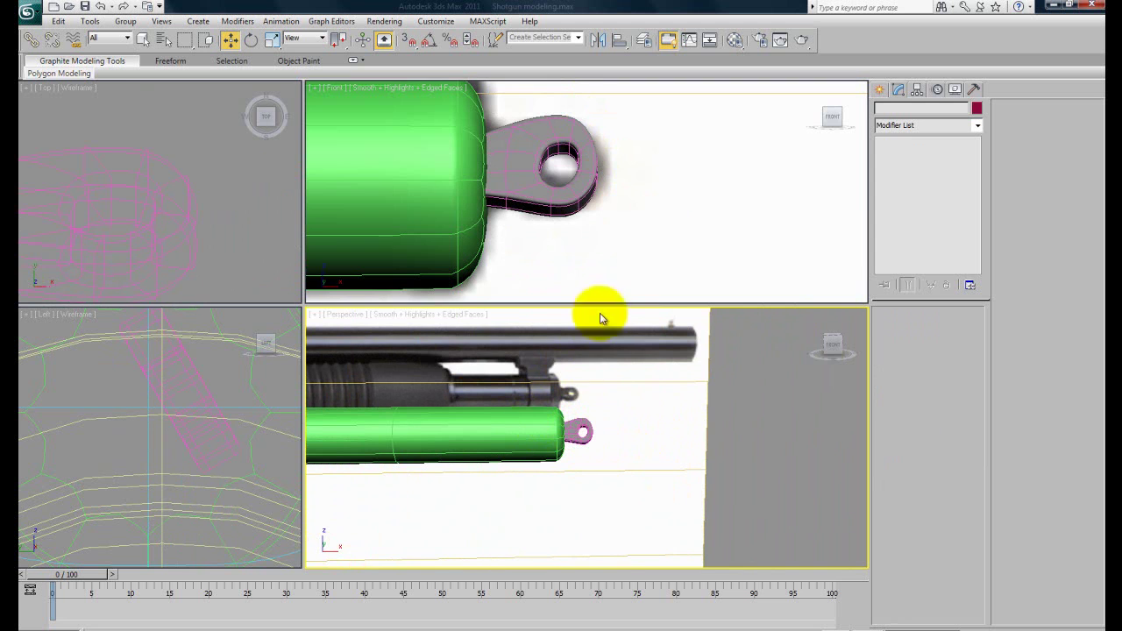
{"action": "scroll", "coordinate": [595, 260], "scroll_direction": "down", "scroll_amount": 5}
{"action": "middle_click_drag", "start_coordinate": [514, 231], "coordinate": [559, 247]}
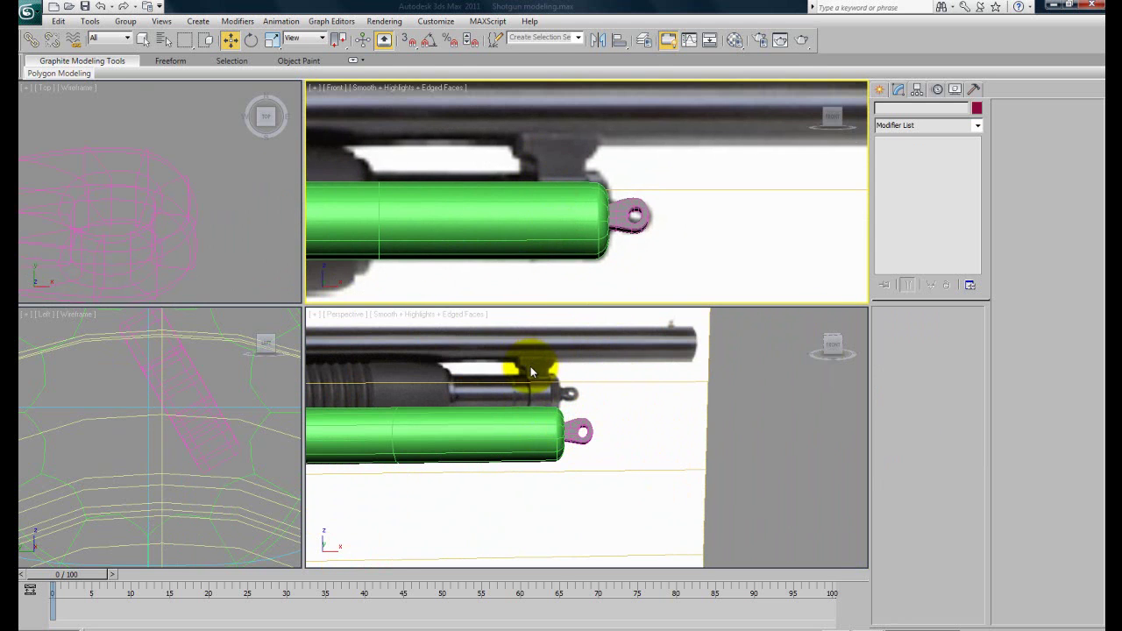
{"action": "scroll", "coordinate": [561, 374], "scroll_direction": "up", "scroll_amount": 2}
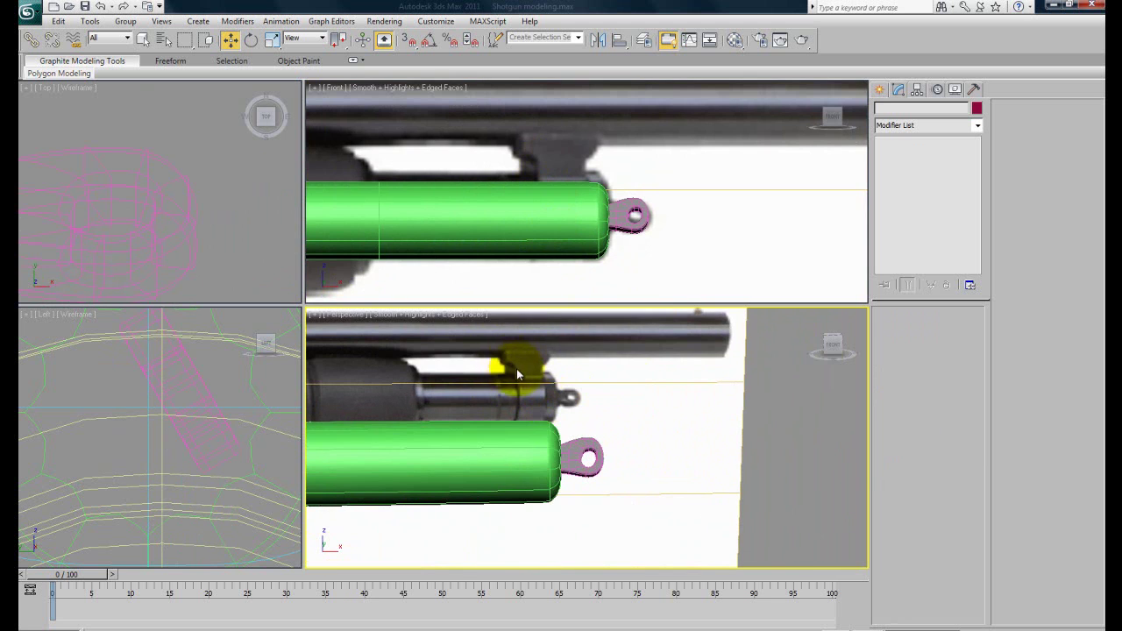
{"action": "scroll", "coordinate": [612, 406], "scroll_direction": "down", "scroll_amount": 2}
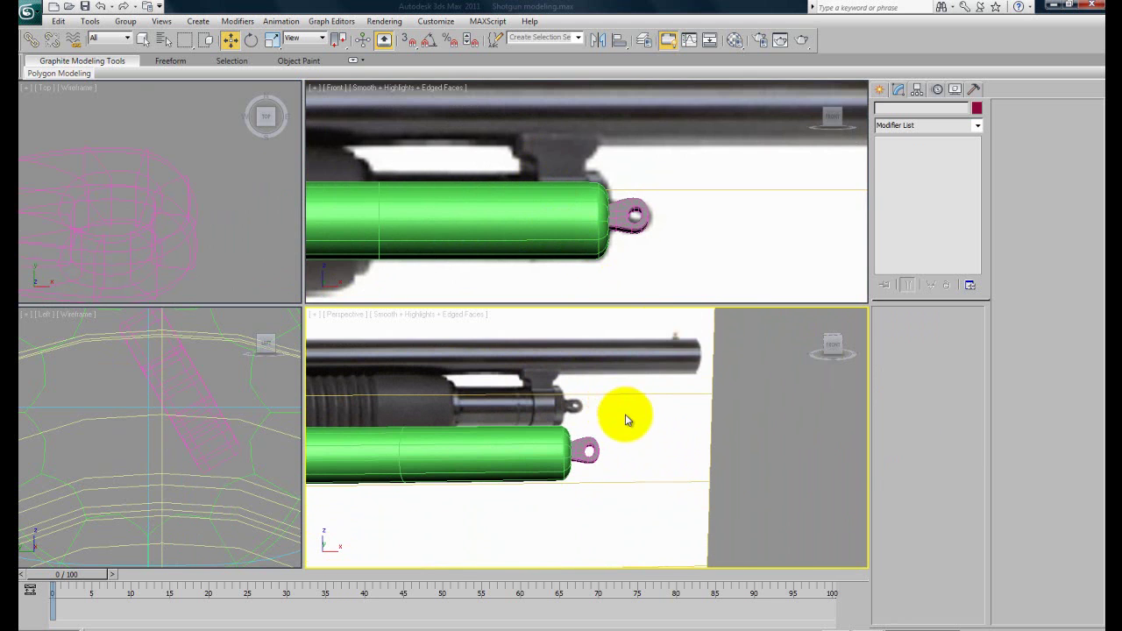
{"action": "left_click", "coordinate": [879, 88]}
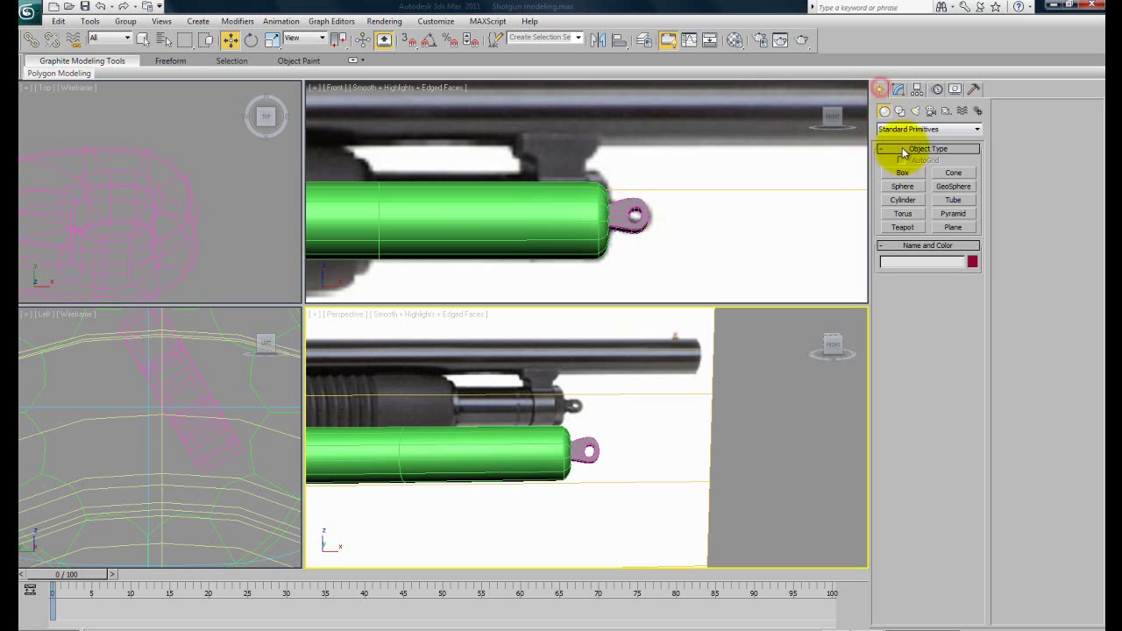
{"action": "left_click", "coordinate": [879, 89]}
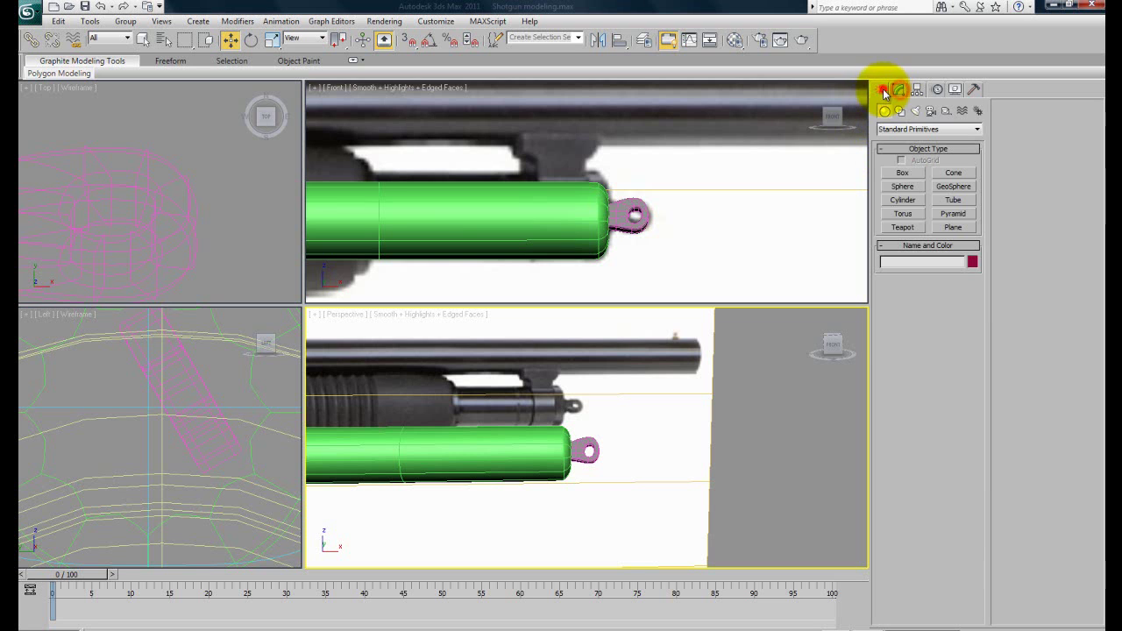
{"action": "left_click", "coordinate": [902, 200]}
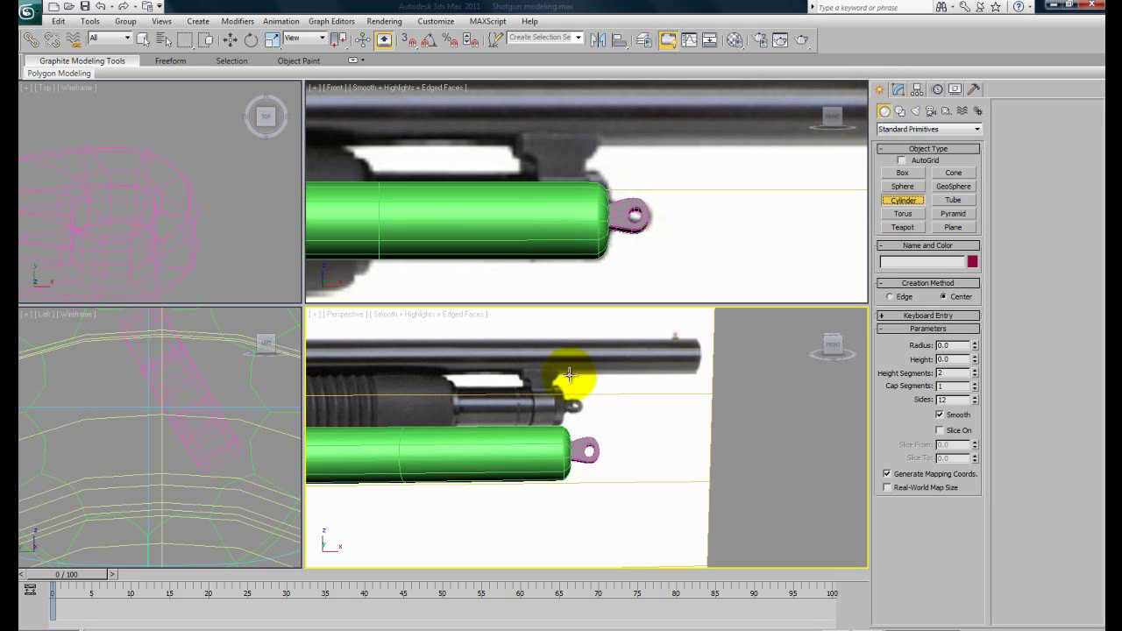
{"action": "scroll", "coordinate": [171, 377], "scroll_direction": "down", "scroll_amount": 6}
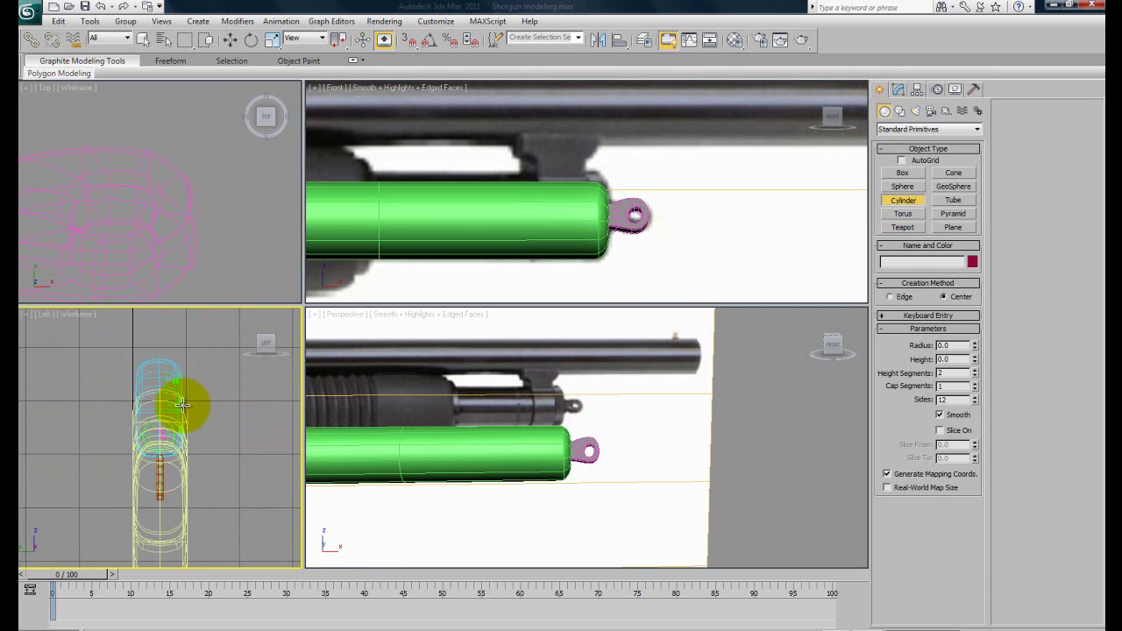
{"action": "scroll", "coordinate": [189, 415], "scroll_direction": "up", "scroll_amount": 4}
{"action": "scroll", "coordinate": [202, 400], "scroll_direction": "down", "scroll_amount": 4}
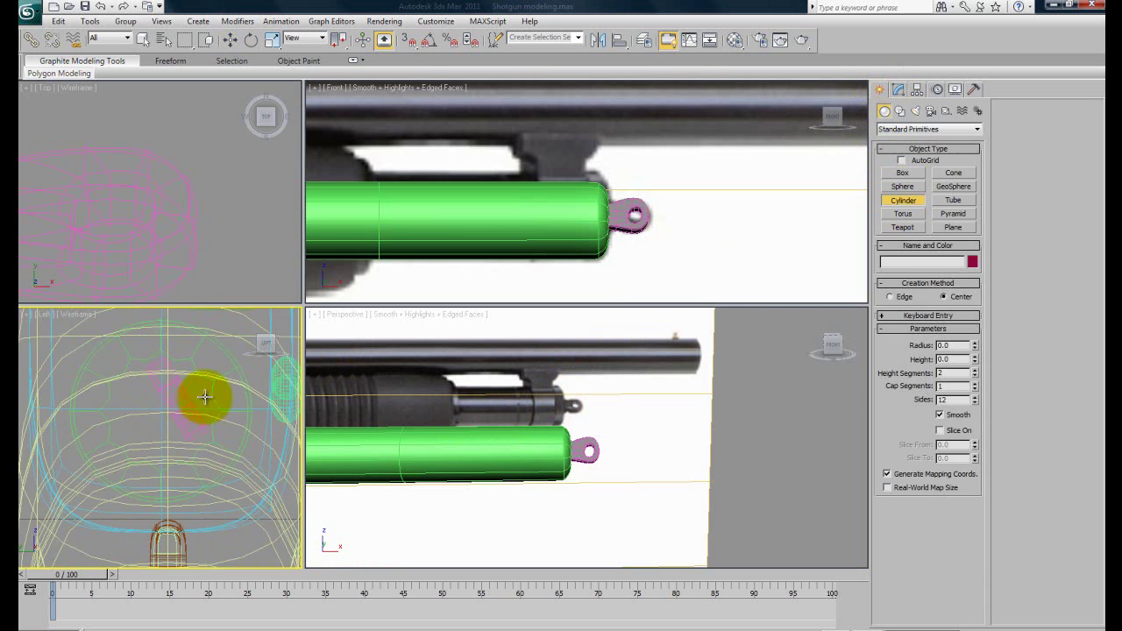
{"action": "left_click", "coordinate": [476, 453]}
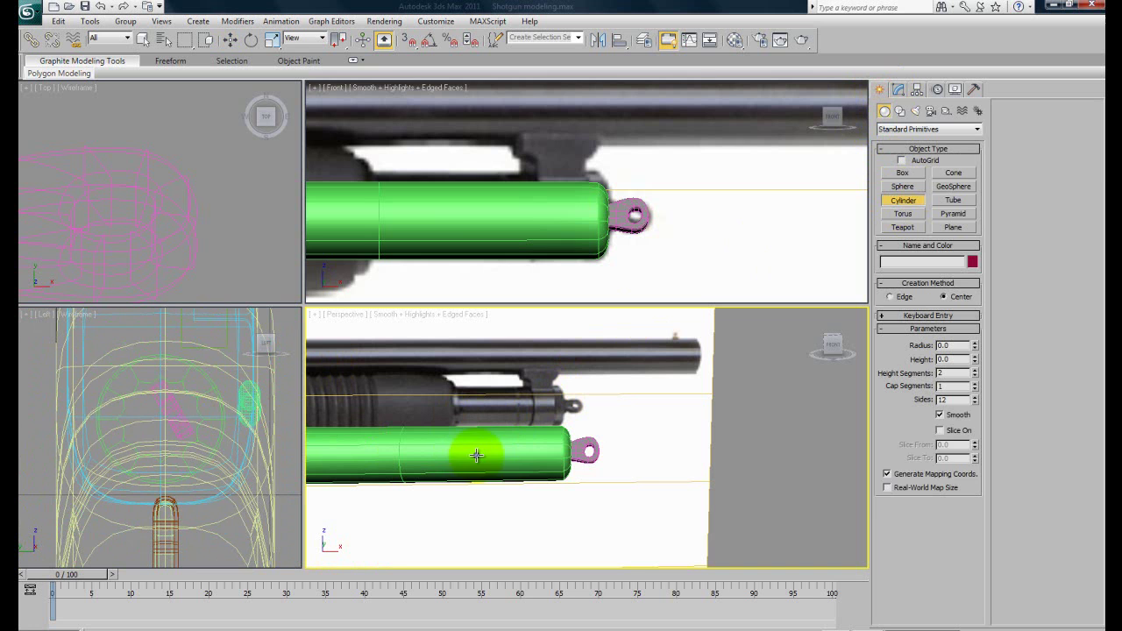
{"action": "right_click", "coordinate": [597, 470]}
Step: Move the sling loop sideways and slightly down so it is centered on the tube's rounded front end
{"action": "left_click", "coordinate": [587, 454]}
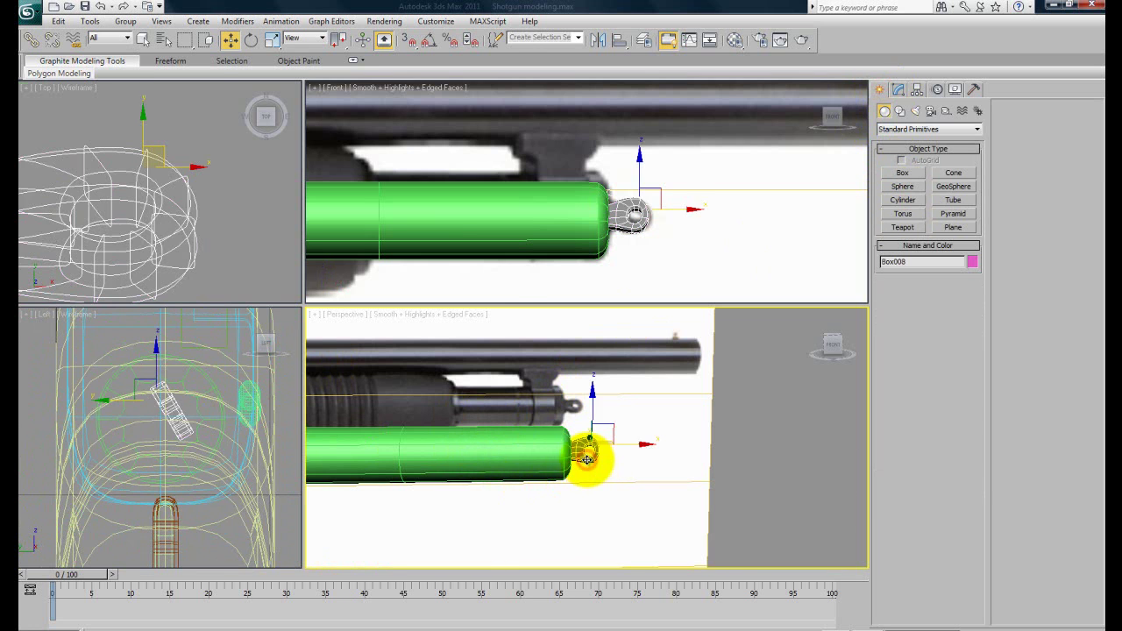
{"action": "key", "text": "z"}
{"action": "mouse_move", "coordinate": [526, 476]}
{"action": "middle_mouse_down", "text": "alt"}
{"action": "mouse_move", "coordinate": [428, 477]}
{"action": "mouse_move", "coordinate": [511, 471]}
{"action": "middle_mouse_up", "text": "alt"}
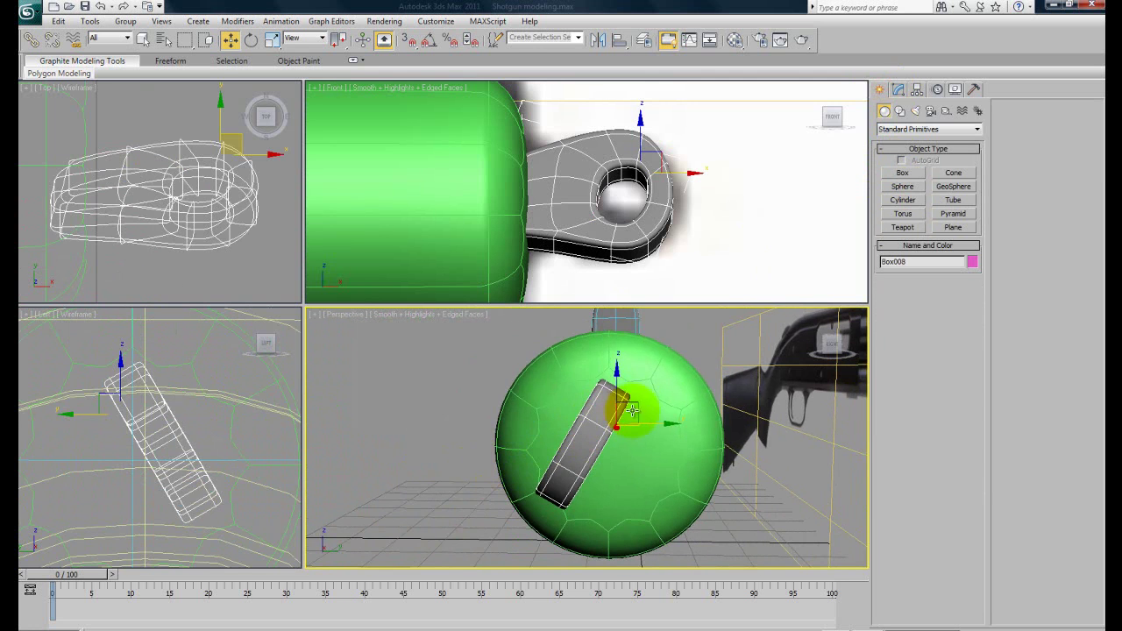
{"action": "left_click_drag", "start_coordinate": [634, 405], "coordinate": [661, 421]}
{"action": "middle_click_drag", "start_coordinate": [630, 424], "coordinate": [473, 393], "text": "alt"}
{"action": "scroll", "coordinate": [561, 434], "scroll_direction": "up", "scroll_amount": 2}
{"action": "mouse_move", "coordinate": [672, 419]}
{"action": "left_mouse_down"}
{"action": "mouse_move", "coordinate": [648, 412]}
{"action": "mouse_move", "coordinate": [671, 410]}
{"action": "left_mouse_up"}
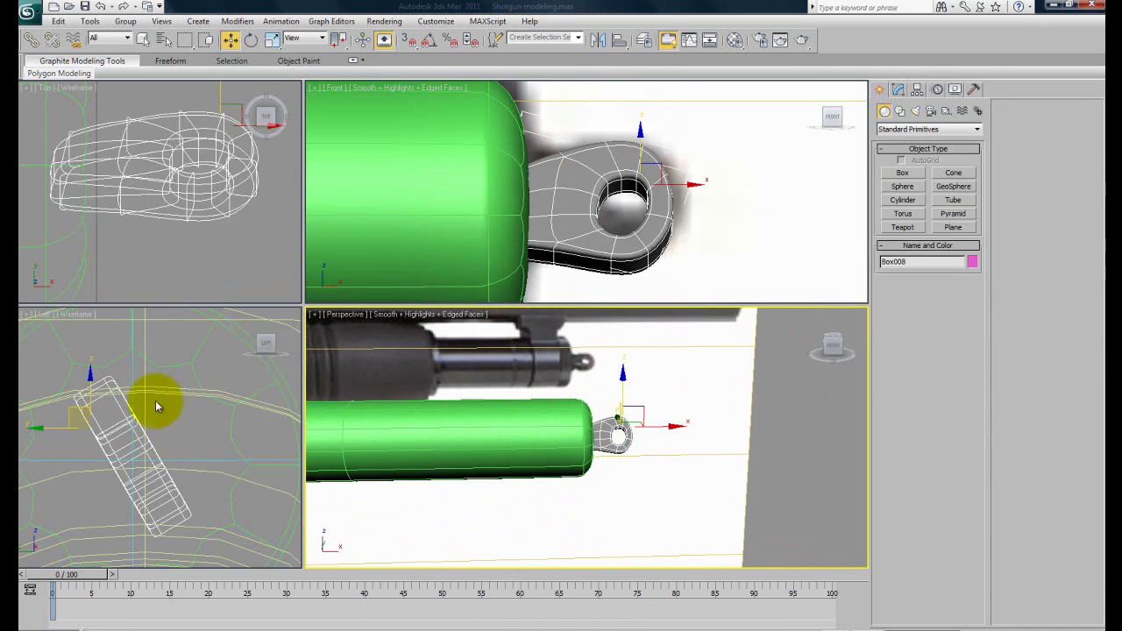
Step: Create a 12-sided cylinder with 2 height segments around the tube in the left view, radius about 3.86 and height about 2.85
{"action": "scroll", "coordinate": [163, 396], "scroll_direction": "down", "scroll_amount": 10}
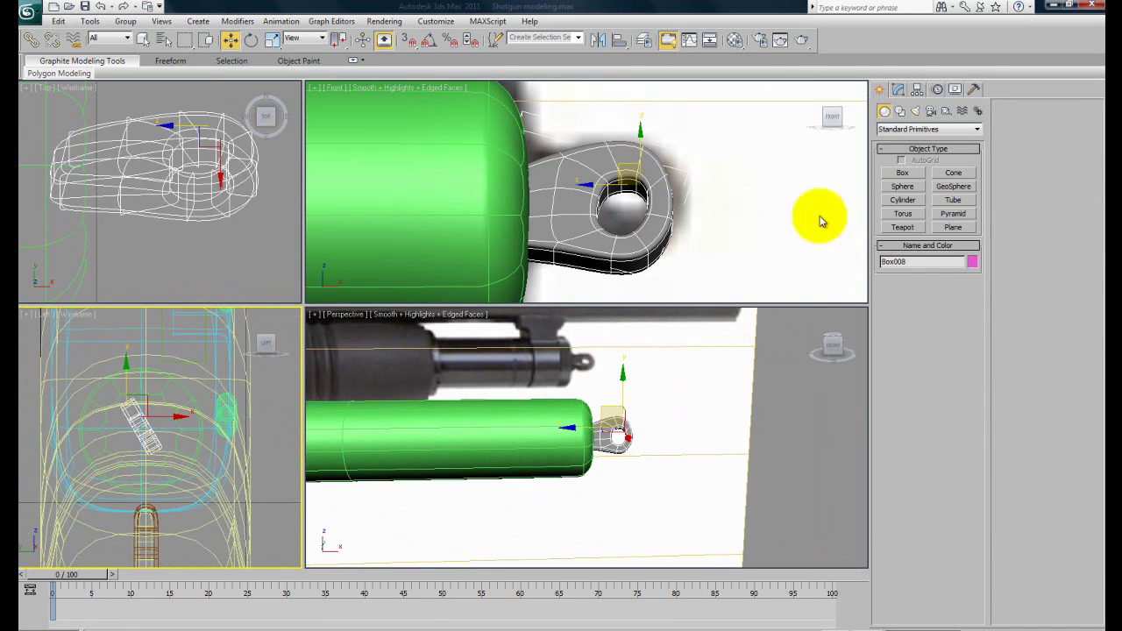
{"action": "left_click", "coordinate": [903, 200]}
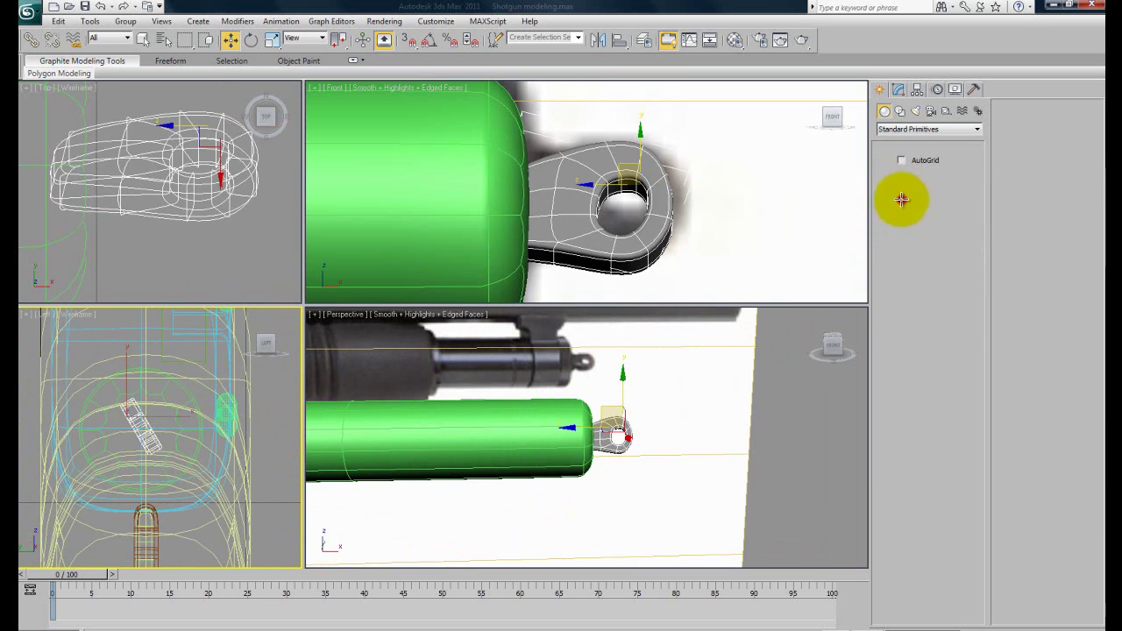
{"action": "middle_click_drag", "start_coordinate": [146, 438], "coordinate": [162, 411]}
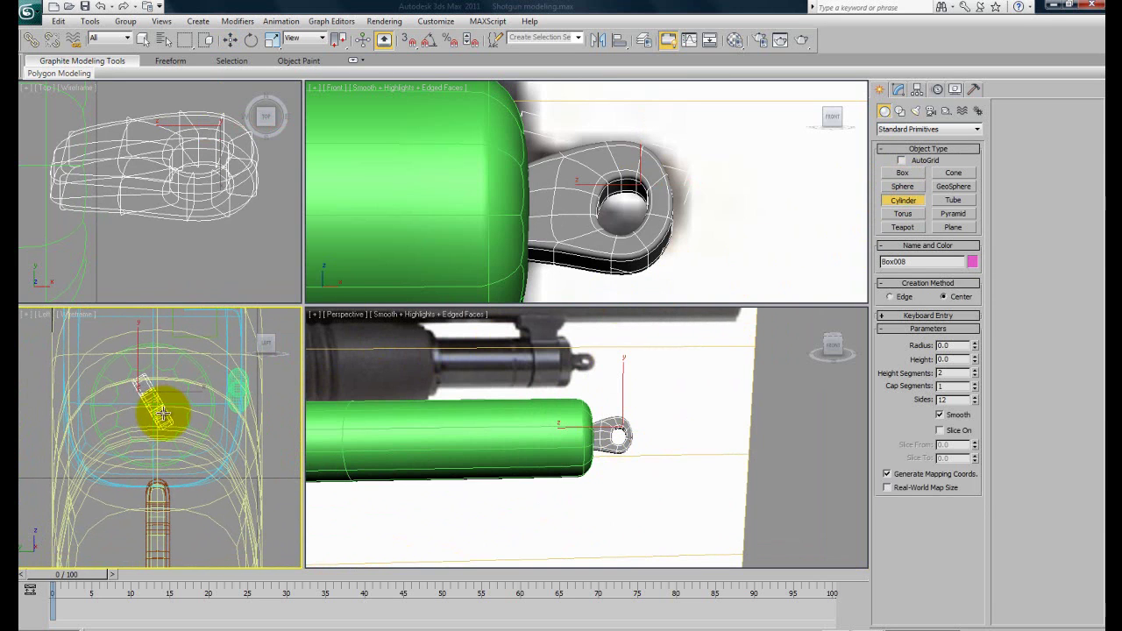
{"action": "left_click_drag", "start_coordinate": [153, 403], "coordinate": [200, 455]}
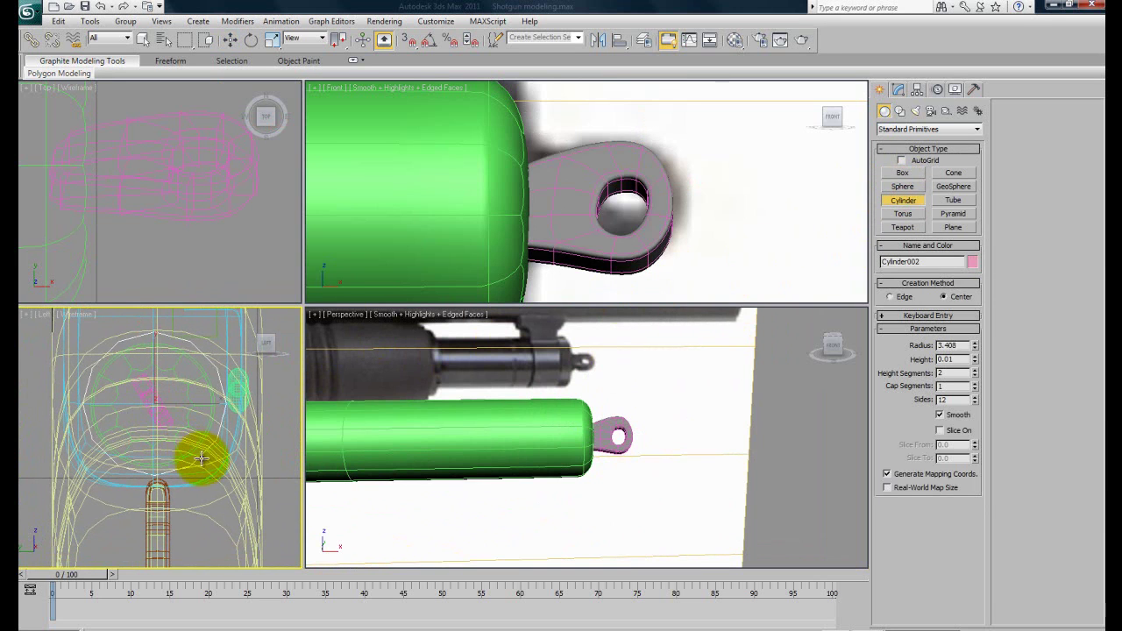
{"action": "left_click", "coordinate": [195, 400]}
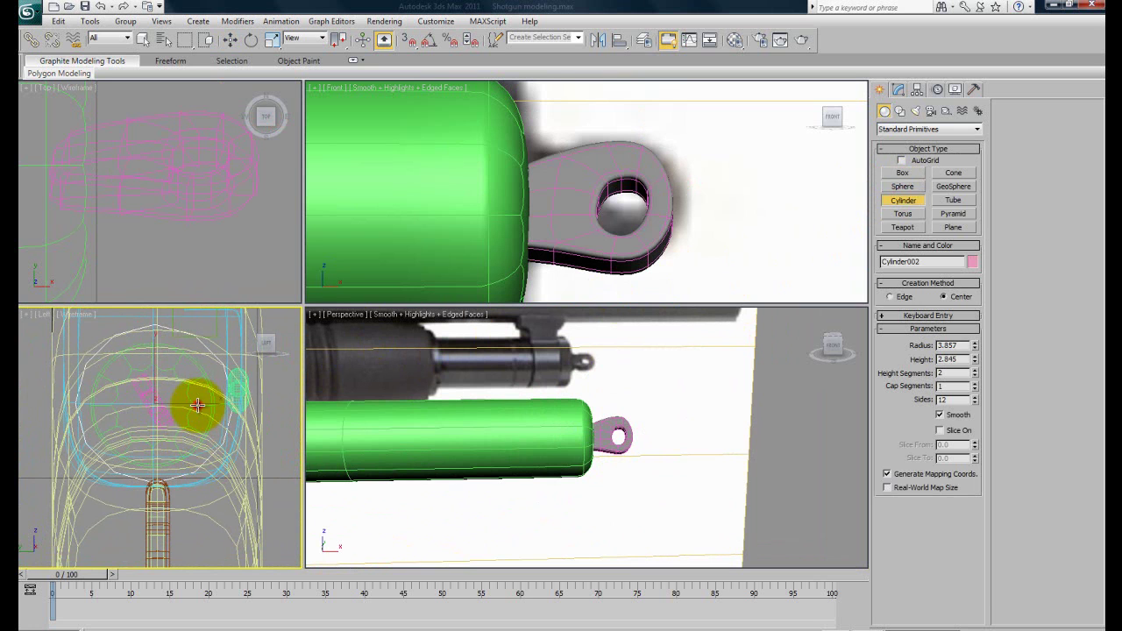
{"action": "right_click", "coordinate": [198, 401]}
Step: Move the new cylinder along the magazine tube to just behind its front end, directly below the barrel bracket in the reference
{"action": "scroll", "coordinate": [541, 476], "scroll_direction": "down", "scroll_amount": 6}
{"action": "scroll", "coordinate": [517, 469], "scroll_direction": "up", "scroll_amount": 4}
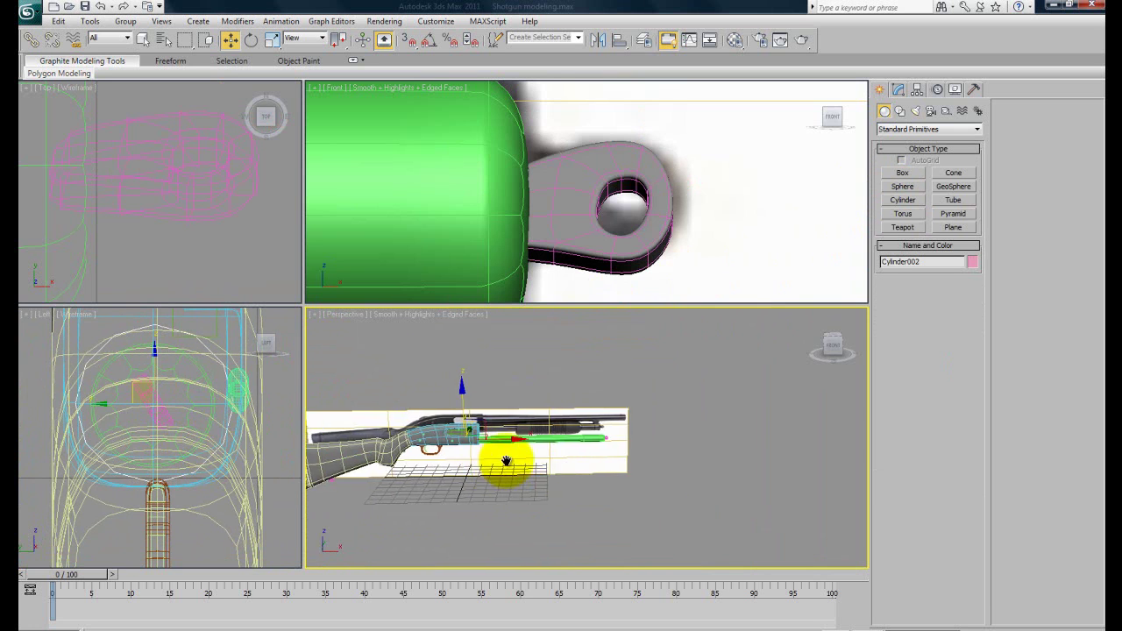
{"action": "middle_click_drag", "start_coordinate": [482, 486], "coordinate": [465, 466], "text": "alt"}
{"action": "left_click", "coordinate": [434, 438]}
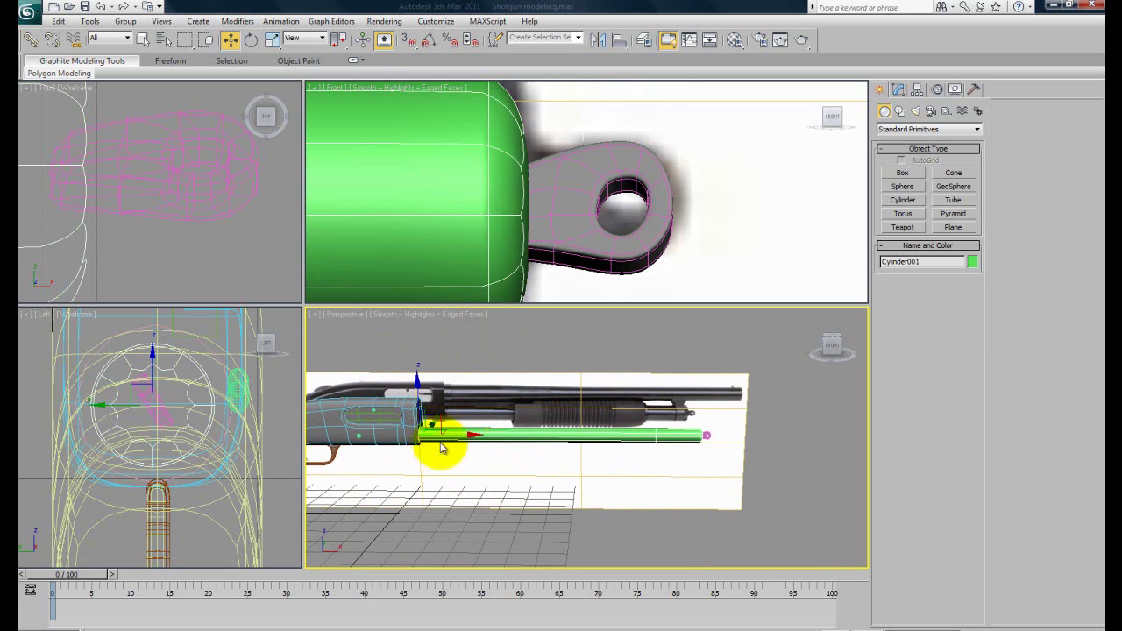
{"action": "left_click", "coordinate": [428, 437]}
{"action": "left_click_drag", "start_coordinate": [435, 435], "coordinate": [696, 441]}
{"action": "scroll", "coordinate": [506, 238], "scroll_direction": "down", "scroll_amount": 6}
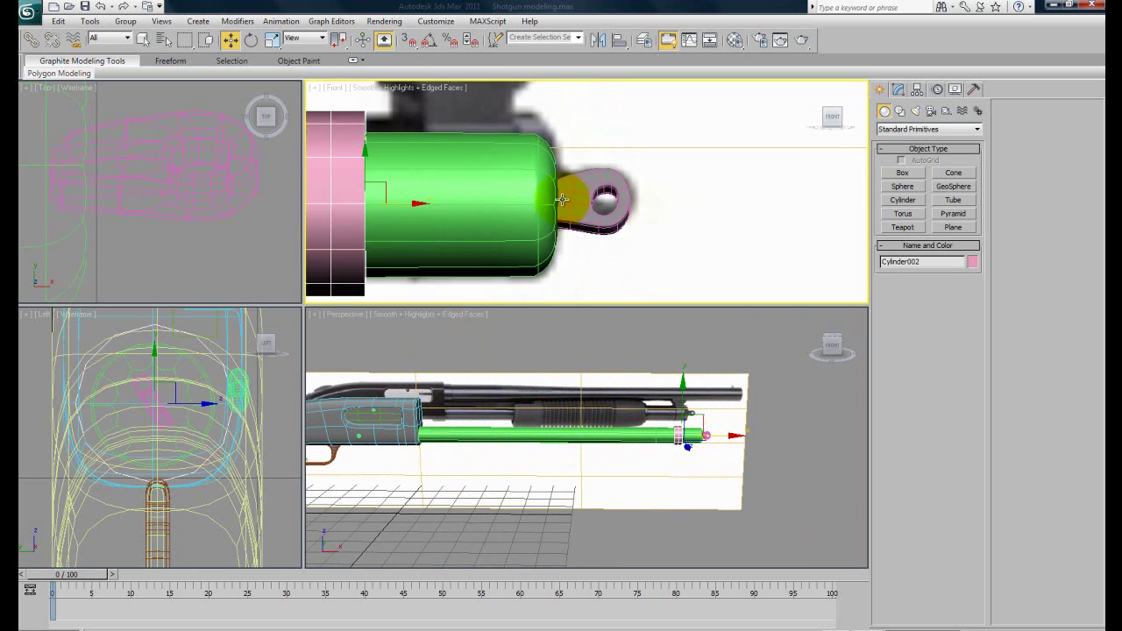
{"action": "middle_click_drag", "start_coordinate": [506, 237], "coordinate": [545, 252]}
{"action": "left_click_drag", "start_coordinate": [554, 219], "coordinate": [622, 218]}
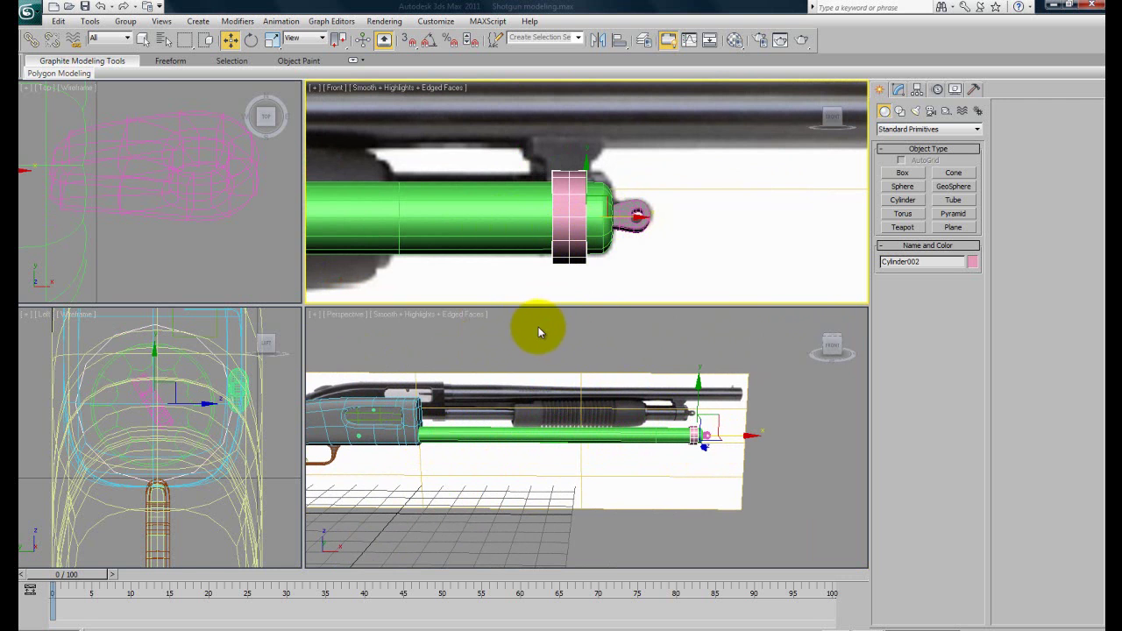
Step: Examine the new cylinder around the tube's front end from several angles along with its parameters
{"action": "key", "text": "z"}
{"action": "middle_click_drag", "start_coordinate": [599, 465], "coordinate": [644, 386], "text": "alt"}
{"action": "scroll", "coordinate": [599, 467], "scroll_direction": "down", "scroll_amount": 5}
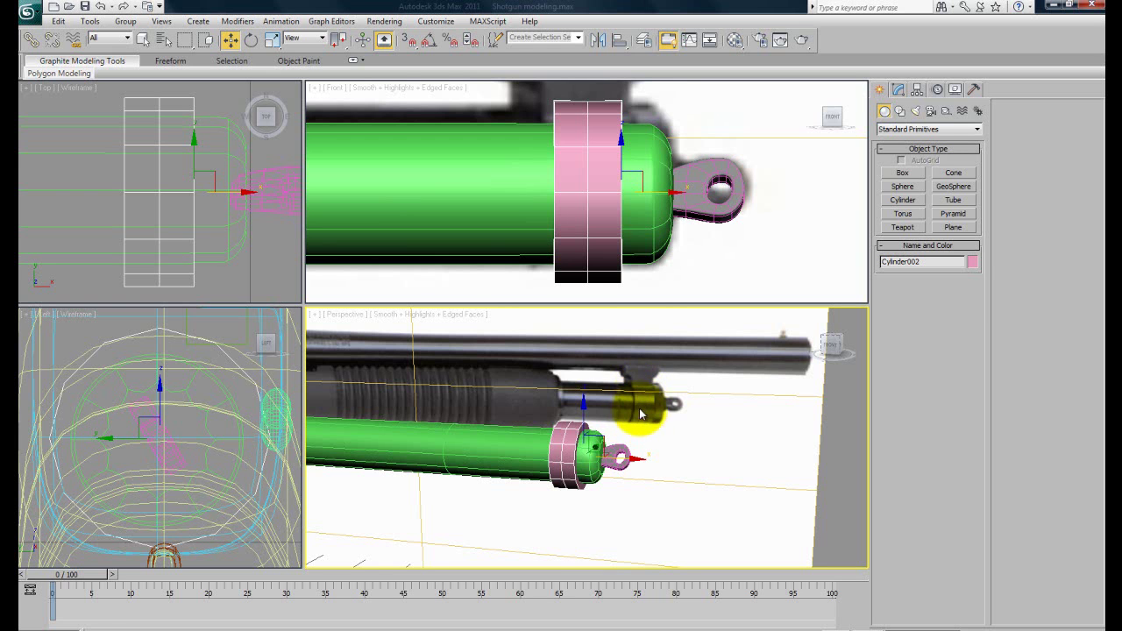
{"action": "middle_click_drag", "start_coordinate": [637, 427], "coordinate": [445, 446], "text": "alt"}
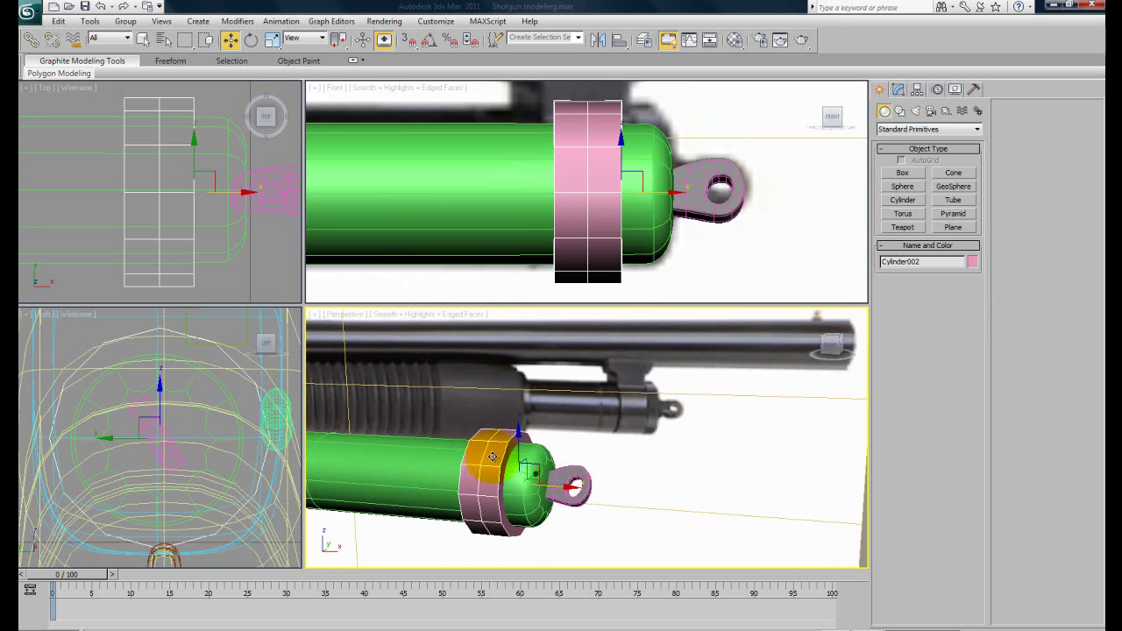
{"action": "middle_click_drag", "start_coordinate": [515, 474], "coordinate": [626, 451], "text": "alt"}
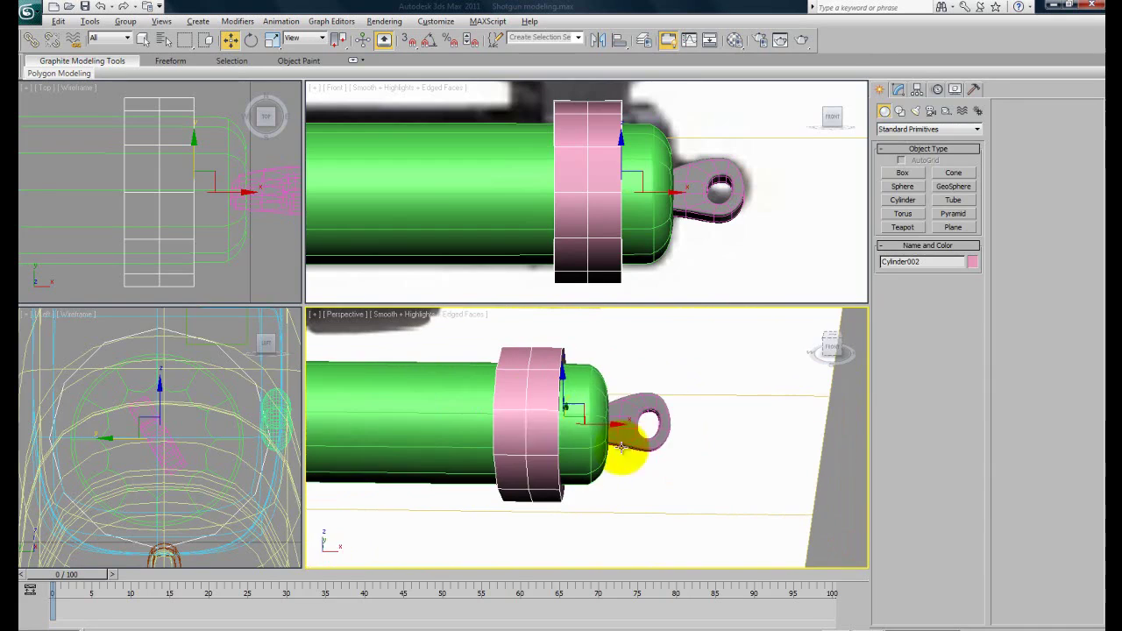
{"action": "left_click", "coordinate": [898, 89]}
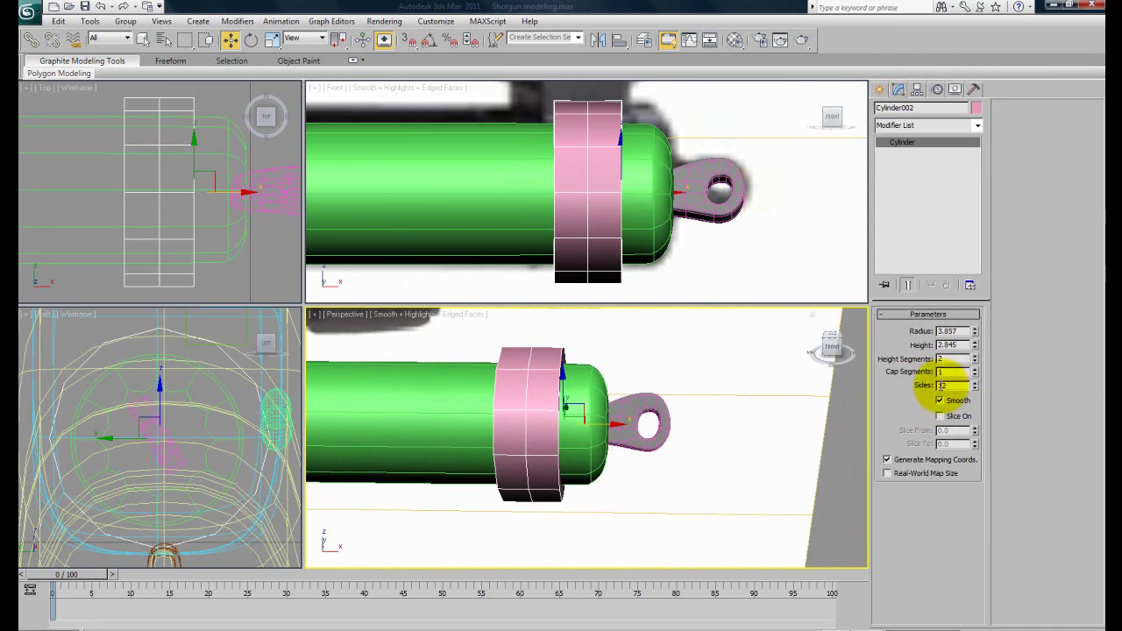
{"action": "middle_click_drag", "start_coordinate": [601, 450], "coordinate": [657, 453], "text": "alt"}
Step: Scale the cylinder slightly longer along the tube's axis to match the bracket width in the reference
{"action": "middle_click", "coordinate": [628, 234]}
{"action": "scroll", "coordinate": [628, 234], "scroll_direction": "down", "scroll_amount": 3}
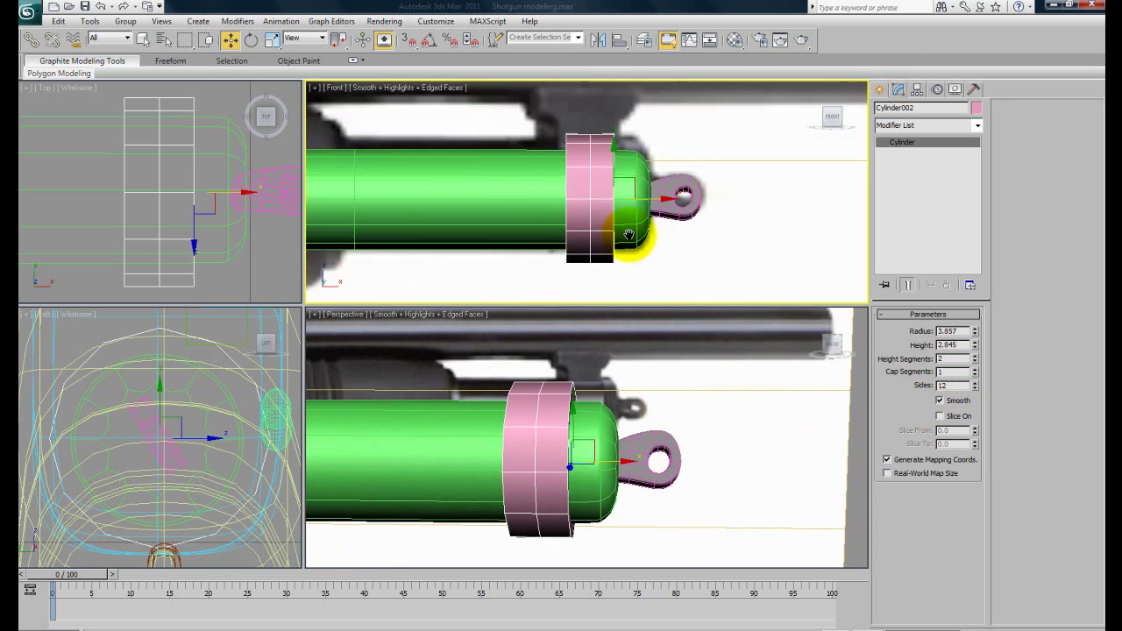
{"action": "left_click", "coordinate": [272, 39]}
{"action": "mouse_move", "coordinate": [668, 198]}
{"action": "left_mouse_down"}
{"action": "mouse_move", "coordinate": [644, 212]}
{"action": "mouse_move", "coordinate": [666, 193]}
{"action": "left_mouse_up"}
{"action": "key", "text": "w"}
Step: Convert the clamp cylinder to an Editable Poly
{"action": "middle_click_drag", "start_coordinate": [675, 427], "coordinate": [545, 455], "text": "alt"}
{"action": "right_click", "coordinate": [553, 462]}
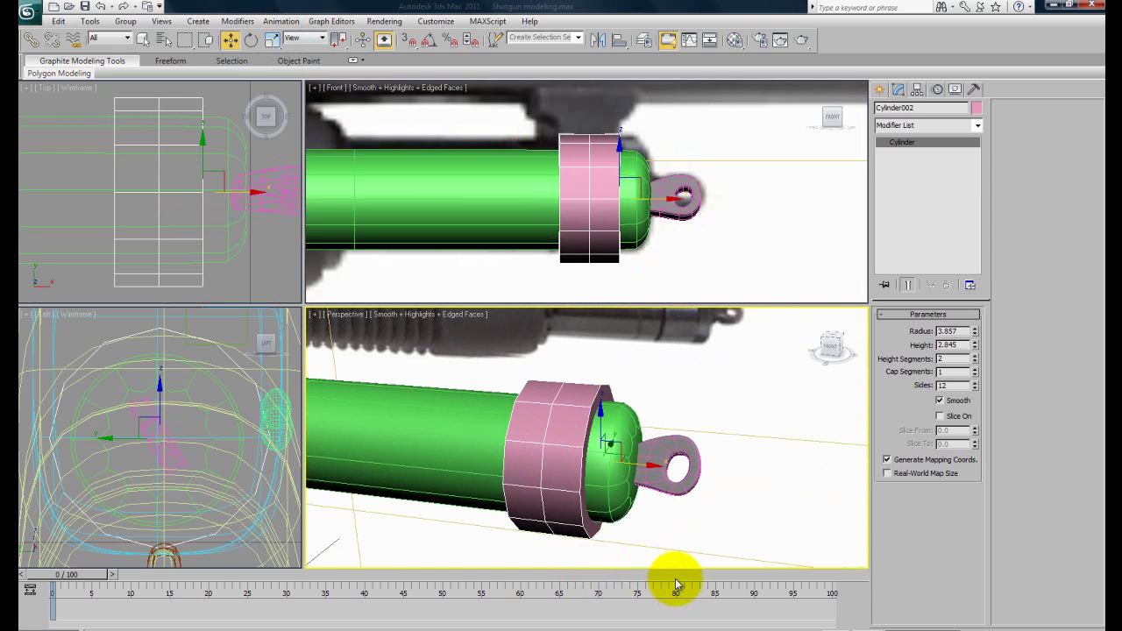
{"action": "left_click", "coordinate": [673, 583]}
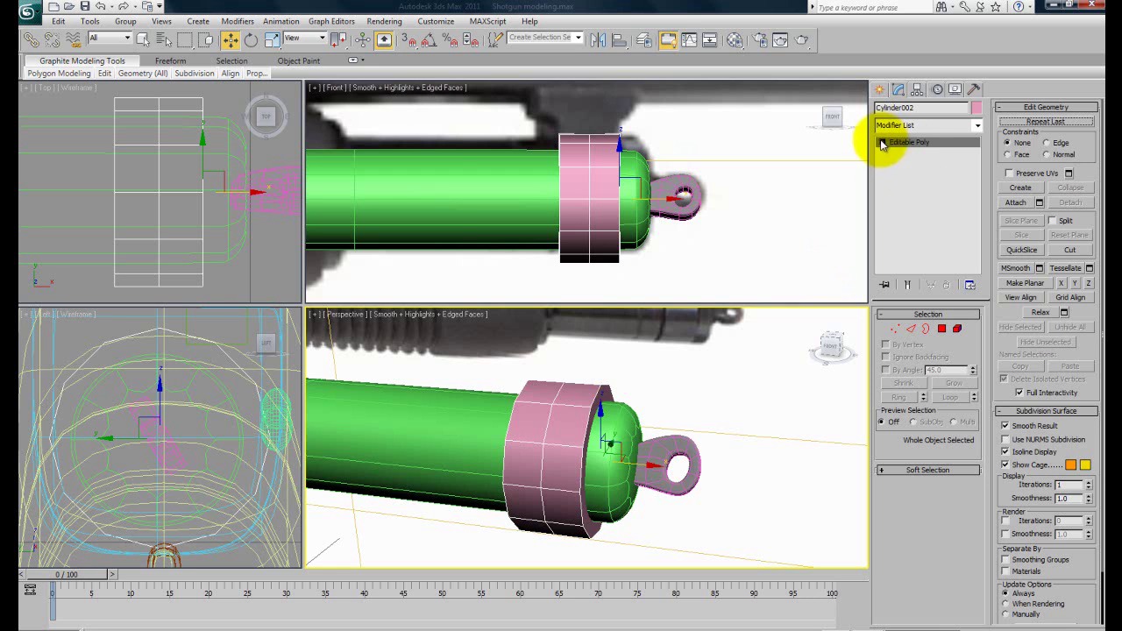
{"action": "middle_click_drag", "start_coordinate": [604, 431], "coordinate": [774, 398], "text": "alt"}
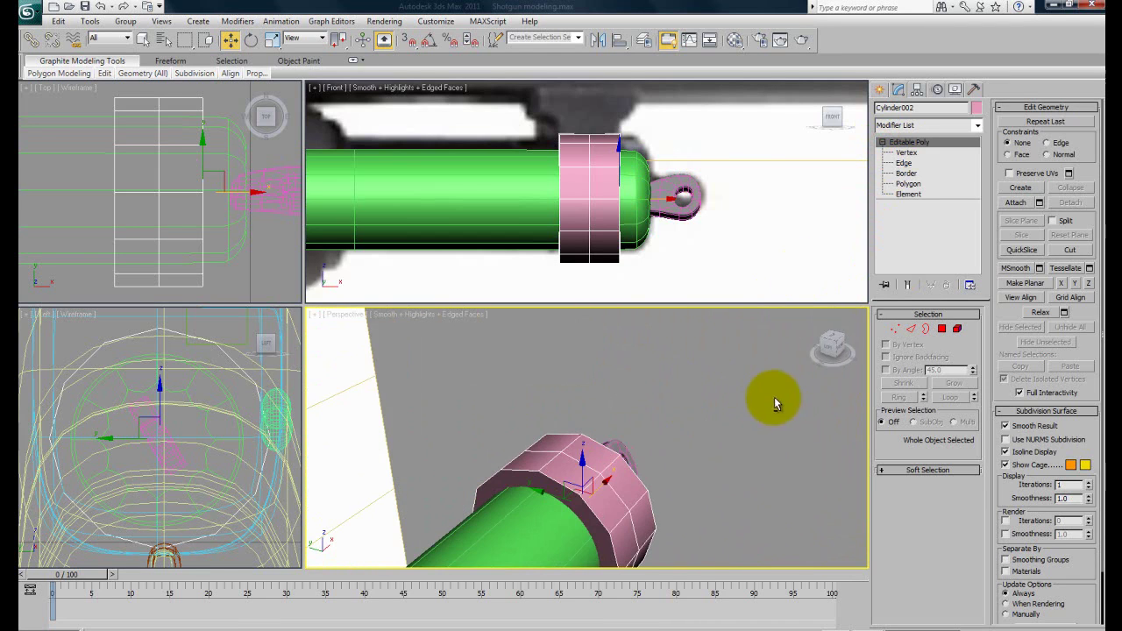
Step: Lower the two middle edges on top of the clamp ring slightly to flatten its upper side
{"action": "left_click", "coordinate": [904, 163]}
{"action": "middle_click_drag", "start_coordinate": [584, 476], "coordinate": [396, 465], "text": "alt"}
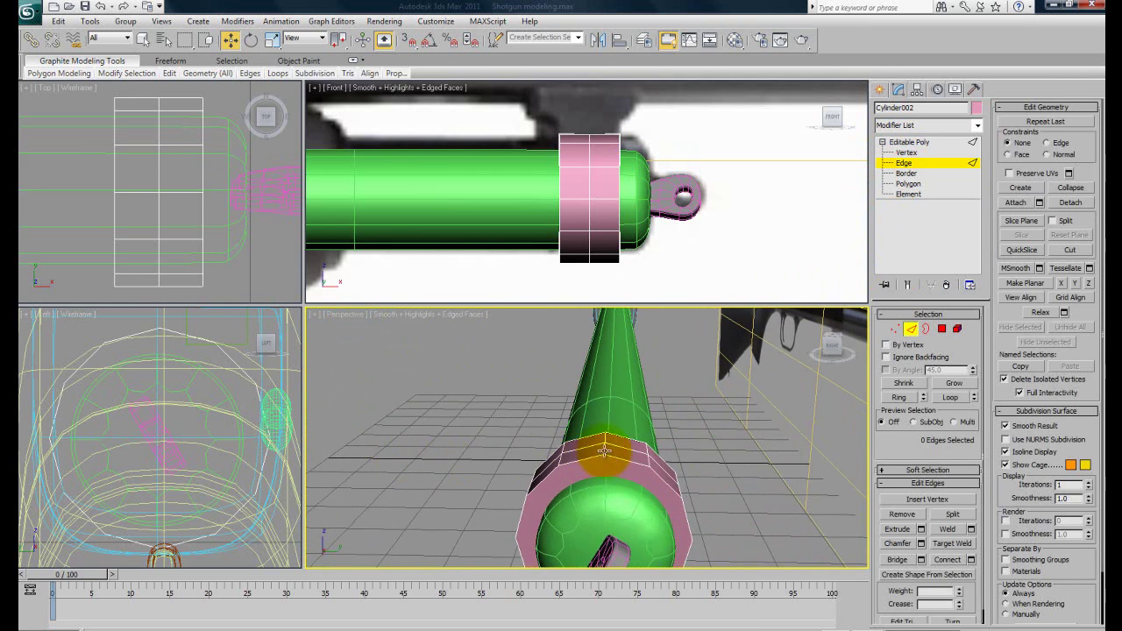
{"action": "mouse_move", "coordinate": [604, 435]}
{"action": "middle_mouse_down", "text": "alt"}
{"action": "mouse_move", "coordinate": [618, 443]}
{"action": "mouse_move", "coordinate": [606, 417]}
{"action": "middle_mouse_up", "text": "alt"}
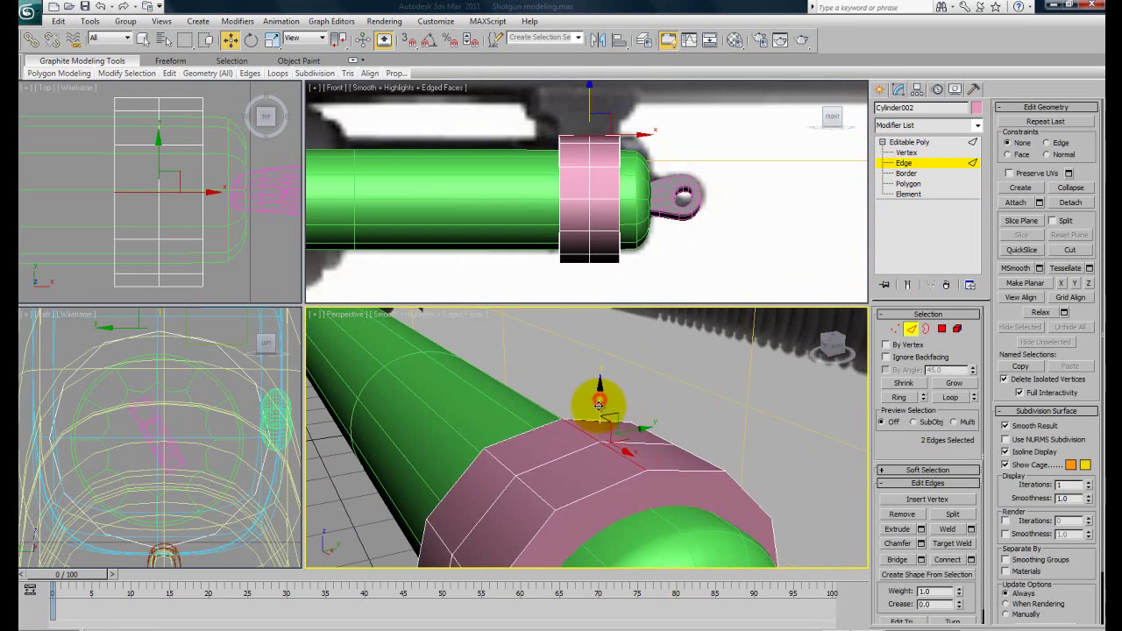
{"action": "middle_click_drag", "start_coordinate": [599, 416], "coordinate": [692, 452], "text": "alt"}
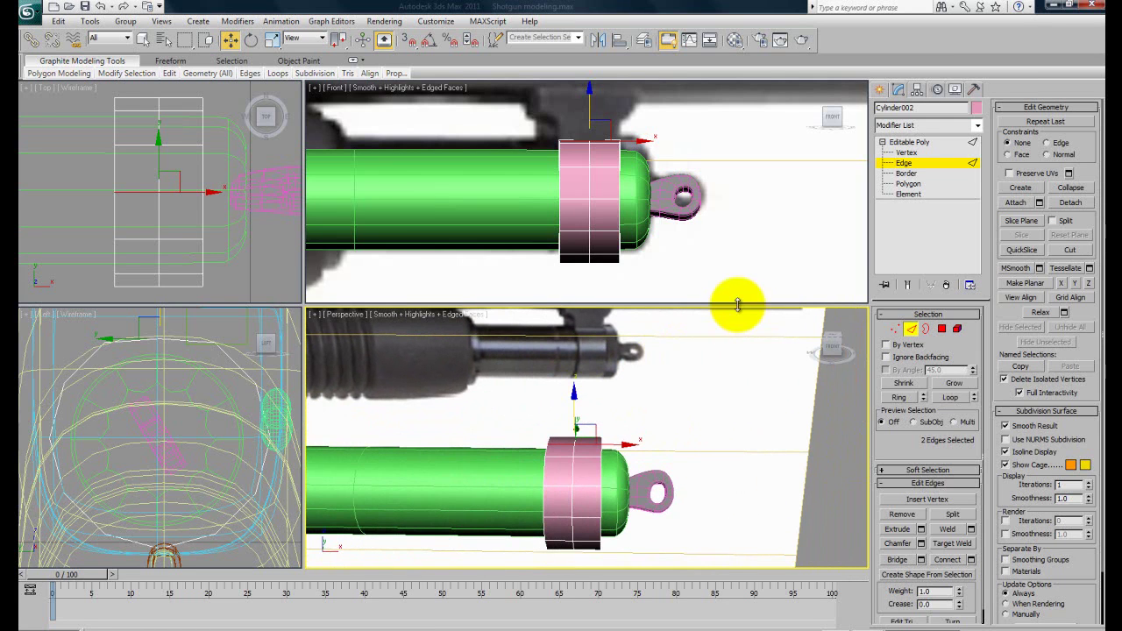
Step: Select the four polygons on top of the clamp ring, two on each side of its middle edges
{"action": "scroll", "coordinate": [691, 389], "scroll_direction": "up", "scroll_amount": 3}
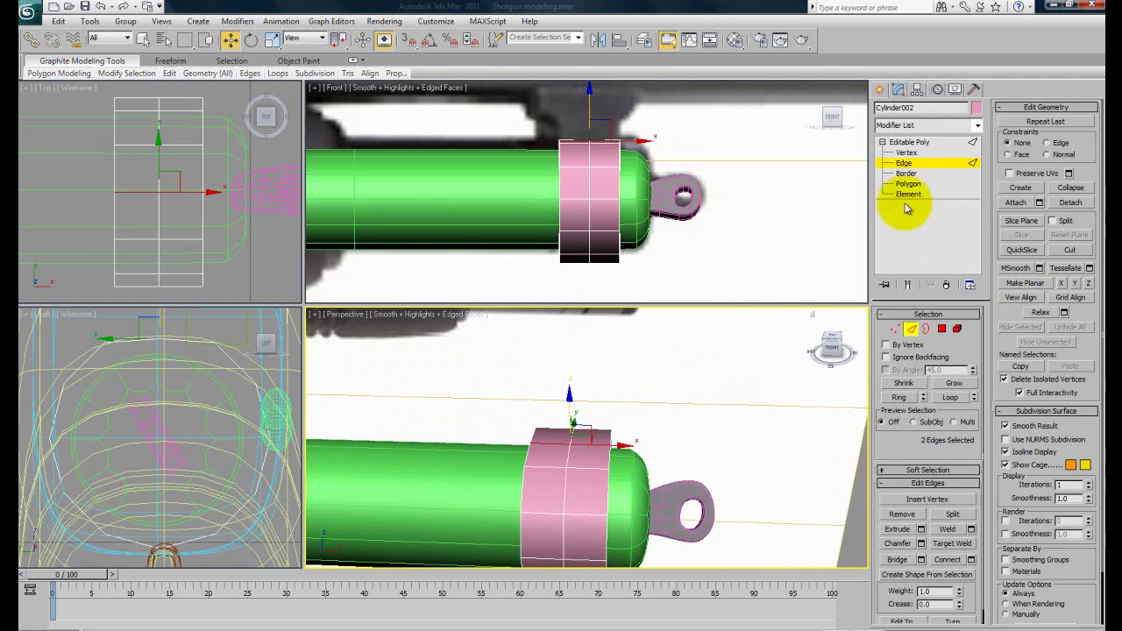
{"action": "left_click", "coordinate": [914, 186]}
{"action": "middle_click_drag", "start_coordinate": [800, 366], "coordinate": [631, 478], "text": "alt"}
{"action": "left_click", "coordinate": [578, 448]}
{"action": "left_click", "coordinate": [558, 431], "text": "ctrl"}
{"action": "left_click", "coordinate": [591, 410], "text": "ctrl"}
{"action": "left_click", "coordinate": [617, 426], "text": "ctrl"}
{"action": "left_click", "coordinate": [702, 434]}
{"action": "left_click", "coordinate": [580, 451]}
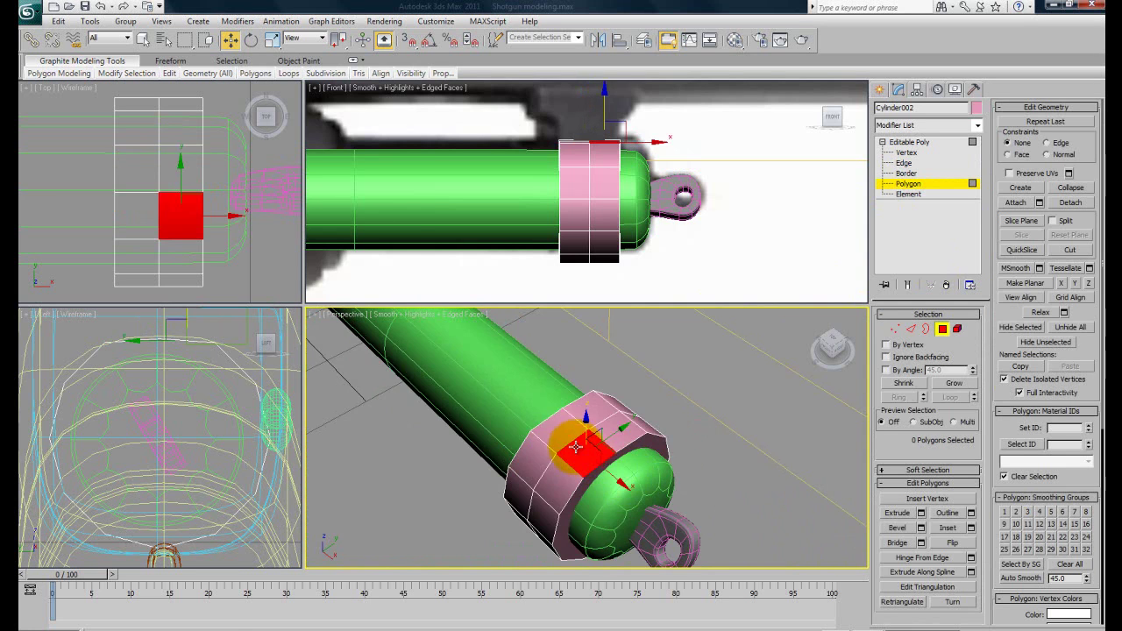
{"action": "left_click", "coordinate": [563, 433], "text": "ctrl"}
{"action": "left_click", "coordinate": [595, 409], "text": "ctrl"}
{"action": "left_click", "coordinate": [619, 435], "text": "ctrl"}
{"action": "middle_click_drag", "start_coordinate": [619, 439], "coordinate": [701, 388], "text": "alt"}
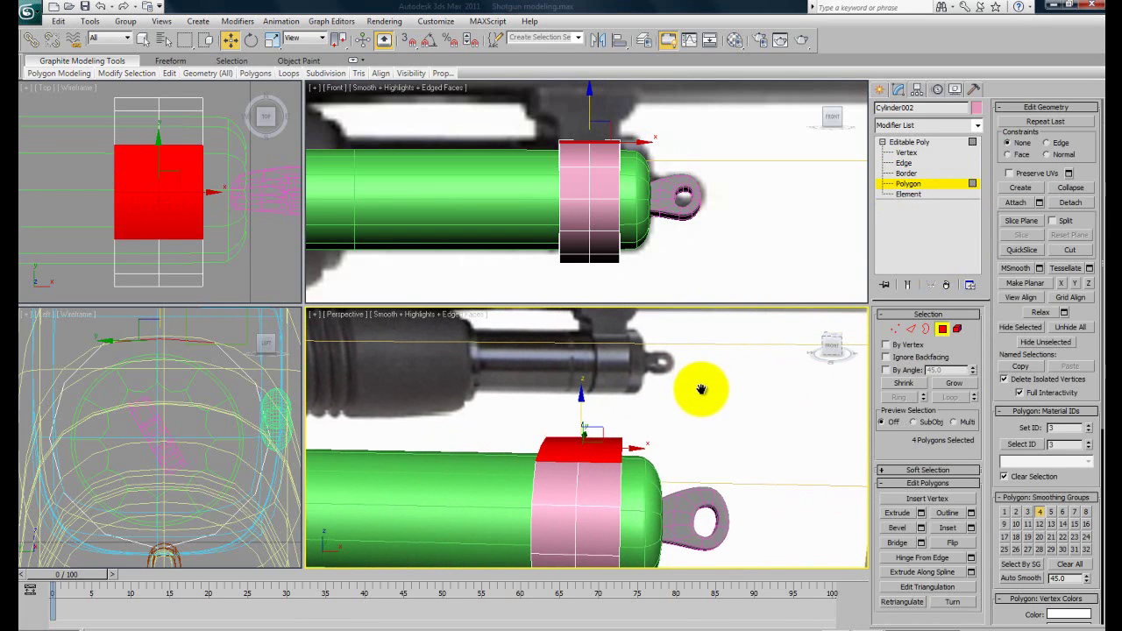
Step: Bevel the selected top polygons with height 1.371 and outline 0, followed by a flare with height 0.22 and outline 0.979
{"action": "left_click", "coordinate": [921, 528]}
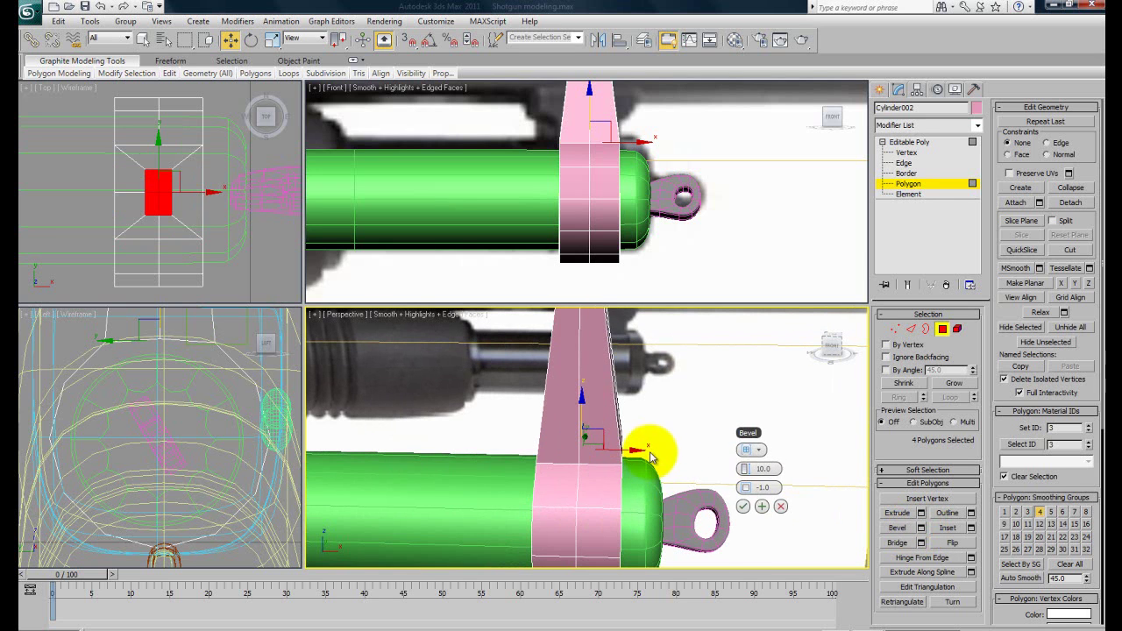
{"action": "right_click", "coordinate": [745, 489]}
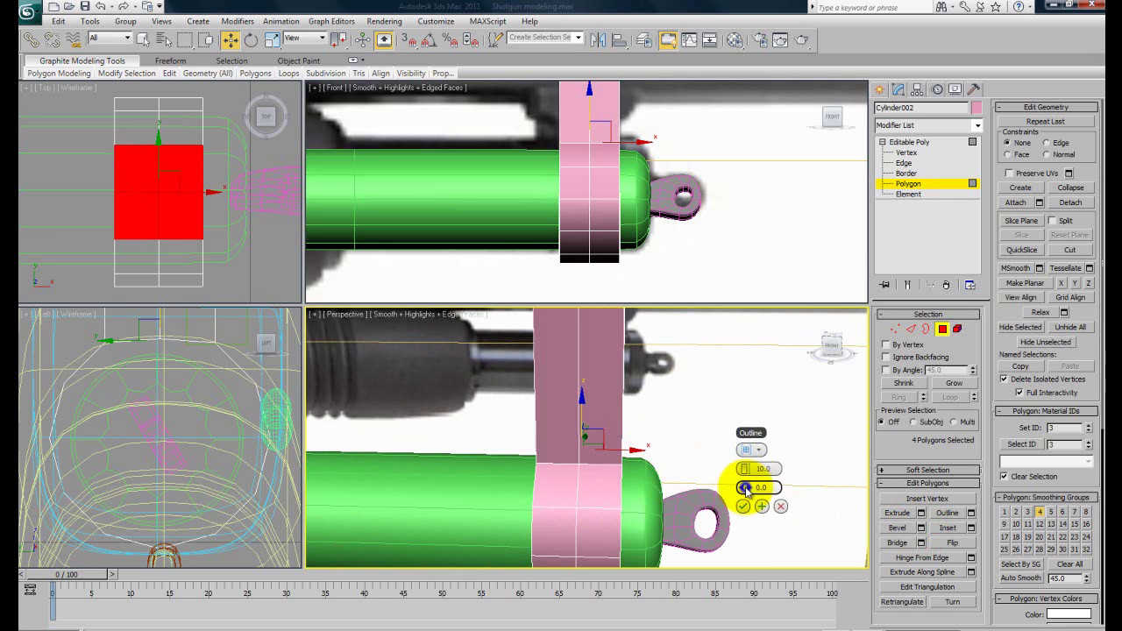
{"action": "left_click_drag", "start_coordinate": [745, 469], "coordinate": [718, 474]}
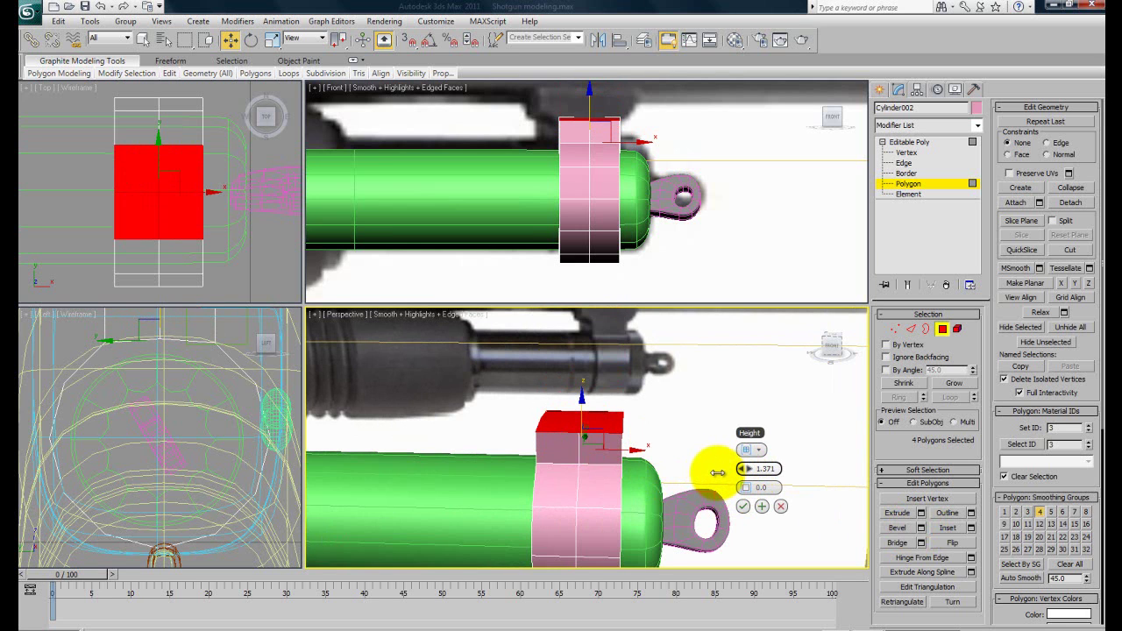
{"action": "left_click", "coordinate": [760, 505]}
{"action": "mouse_move", "coordinate": [744, 453]}
{"action": "left_mouse_down"}
{"action": "mouse_move", "coordinate": [743, 435]}
{"action": "mouse_move", "coordinate": [744, 453]}
{"action": "left_mouse_up"}
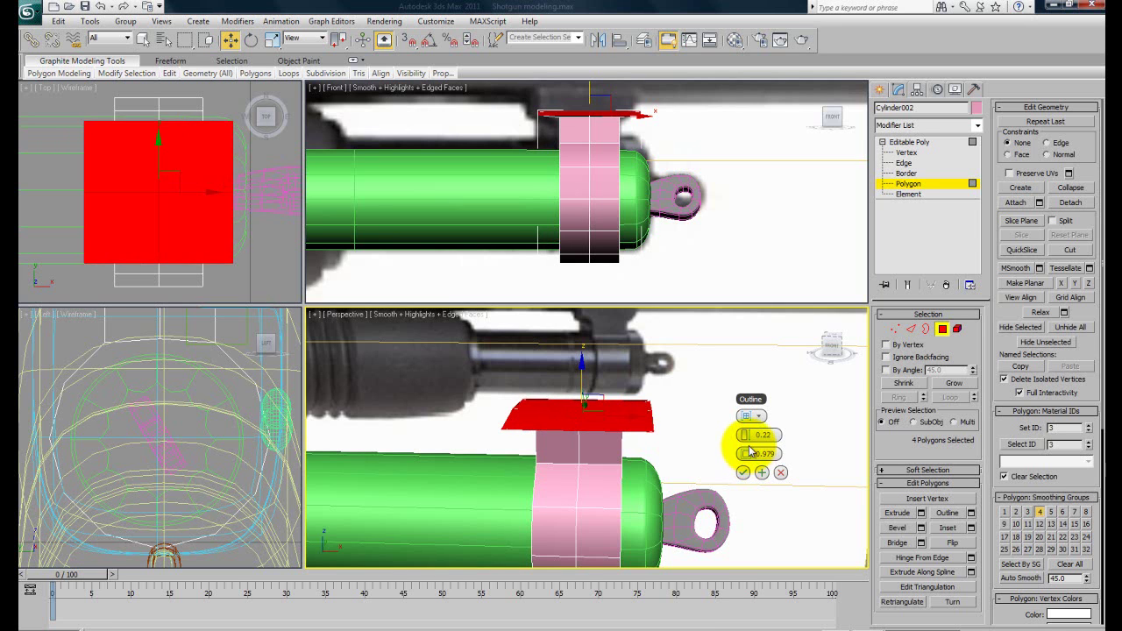
{"action": "left_click", "coordinate": [761, 473]}
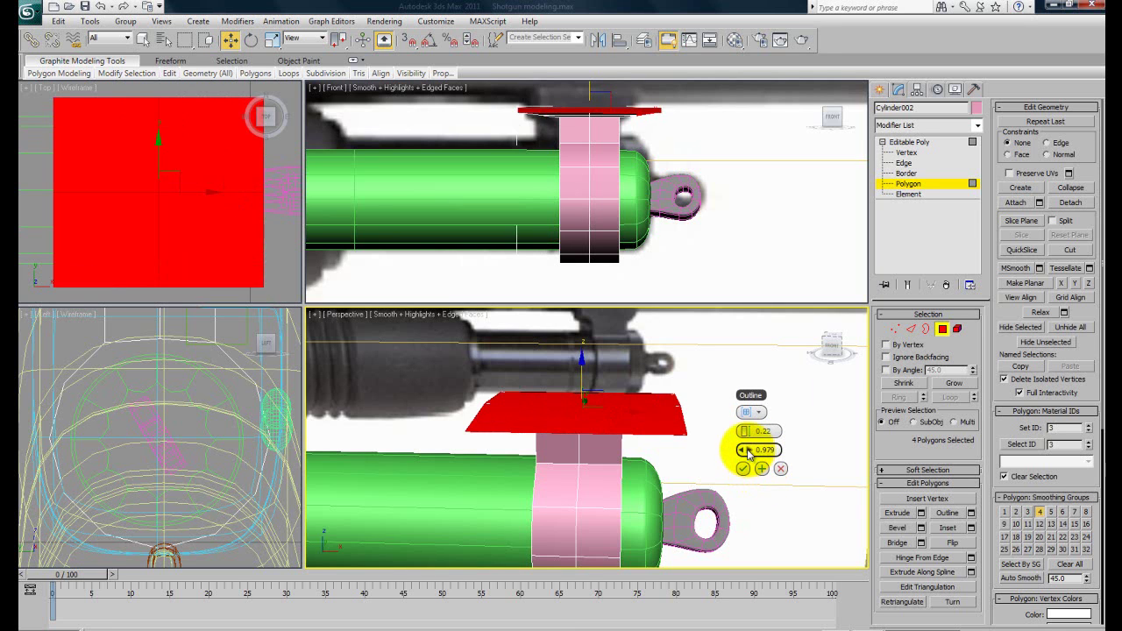
Step: Bevel the flared top polygons once more with height 1.772 and outline 0, reaching up to the barrel
{"action": "right_click", "coordinate": [747, 451]}
{"action": "left_click_drag", "start_coordinate": [744, 430], "coordinate": [751, 434]}
{"action": "middle_click_drag", "start_coordinate": [609, 217], "coordinate": [639, 294]}
{"action": "scroll", "coordinate": [639, 293], "scroll_direction": "down", "scroll_amount": 2}
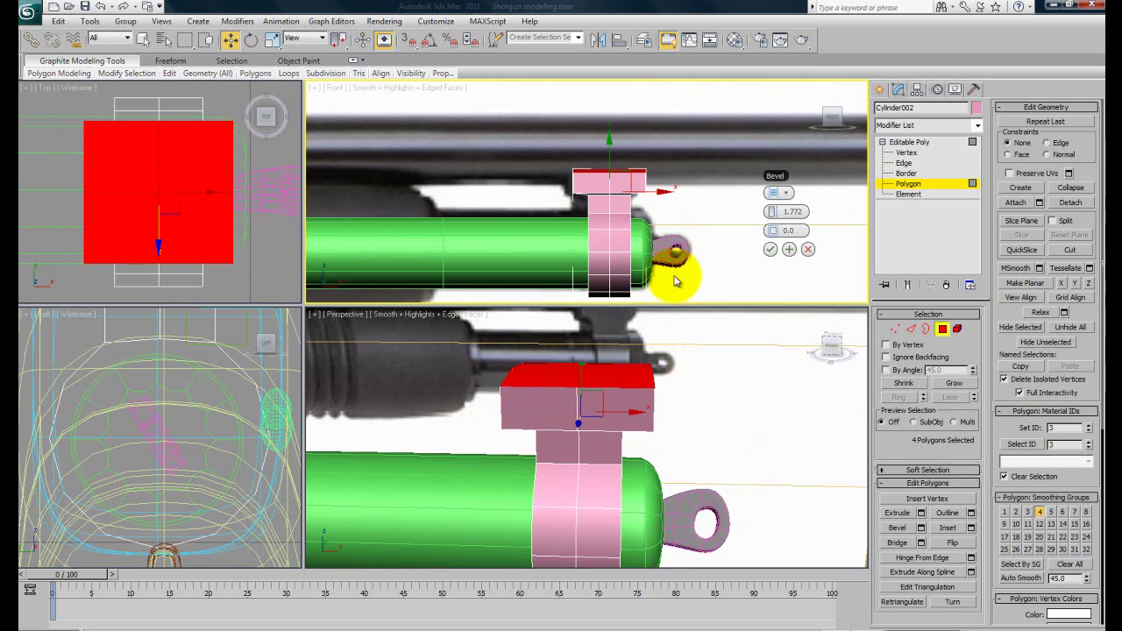
{"action": "left_click", "coordinate": [674, 280]}
{"action": "key", "text": "ctrl+z"}
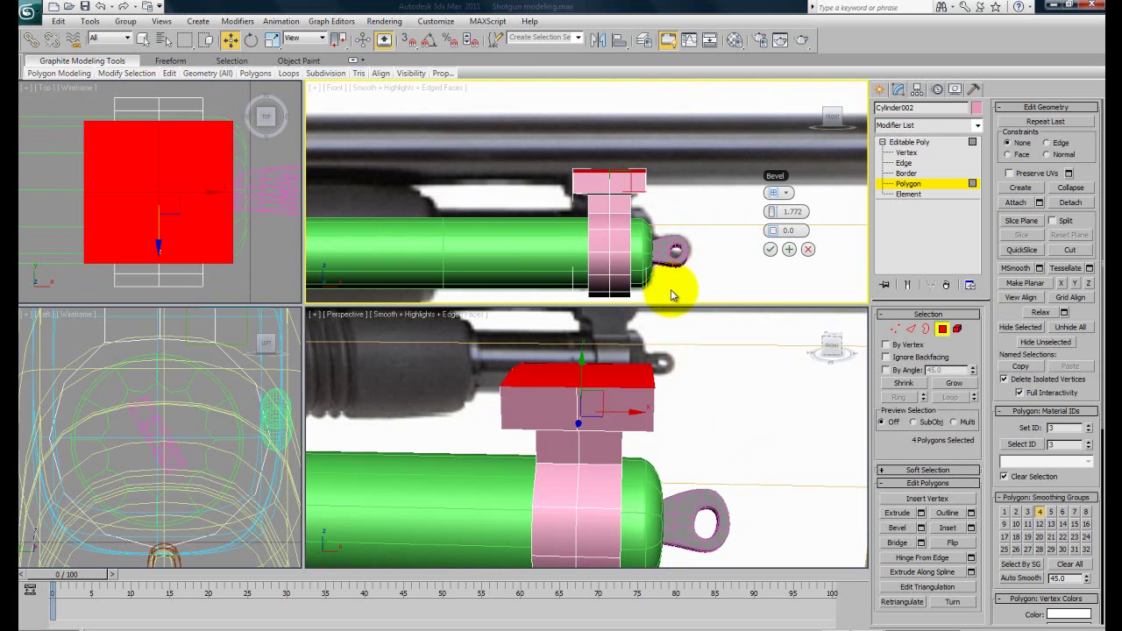
{"action": "left_click", "coordinate": [769, 248]}
Step: Apply a TurboSmooth modifier to the clamp with 2 iterations and isoline display enabled
{"action": "left_click", "coordinate": [728, 398]}
{"action": "middle_click_drag", "start_coordinate": [699, 472], "coordinate": [658, 471], "text": "alt"}
{"action": "left_click", "coordinate": [910, 142]}
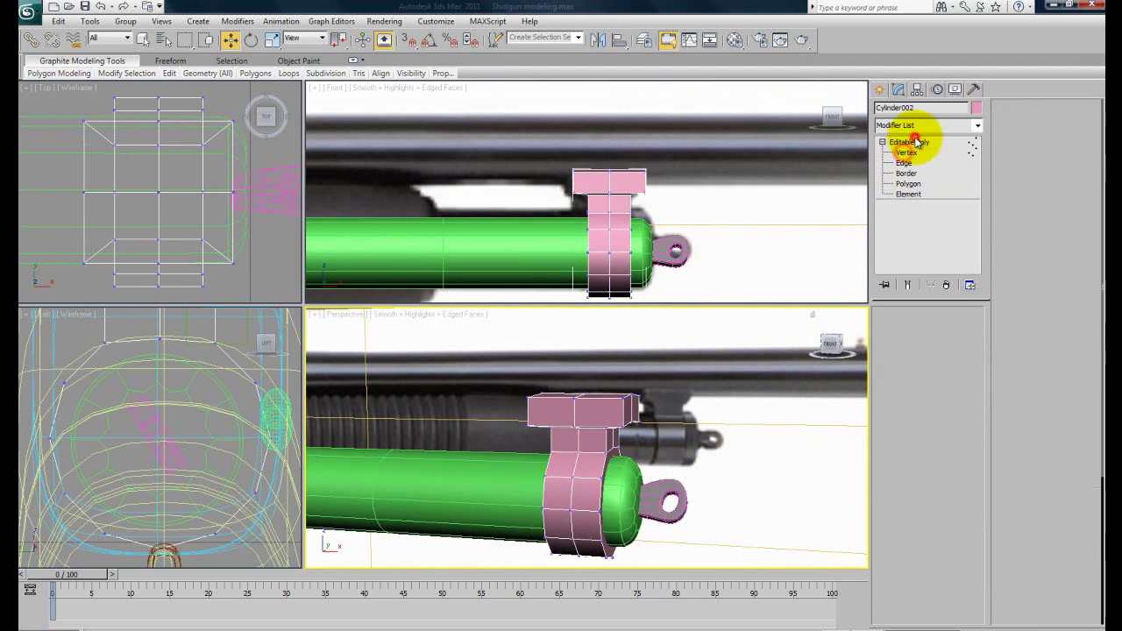
{"action": "left_click", "coordinate": [977, 125]}
{"action": "scroll", "coordinate": [973, 175], "scroll_direction": "down", "scroll_amount": 20}
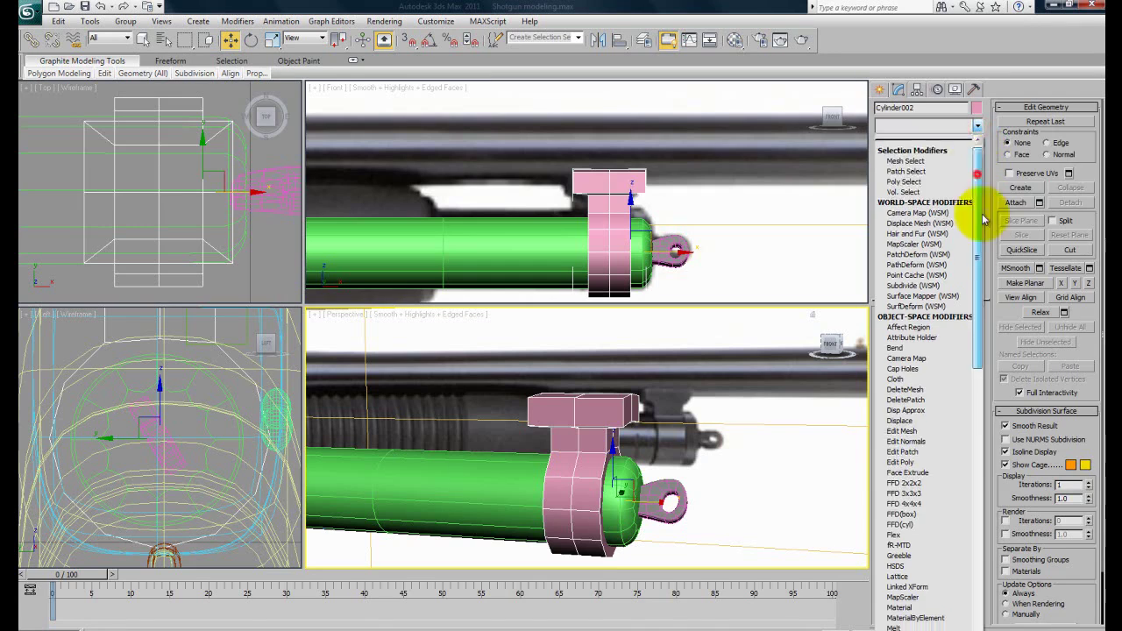
{"action": "left_click", "coordinate": [908, 481]}
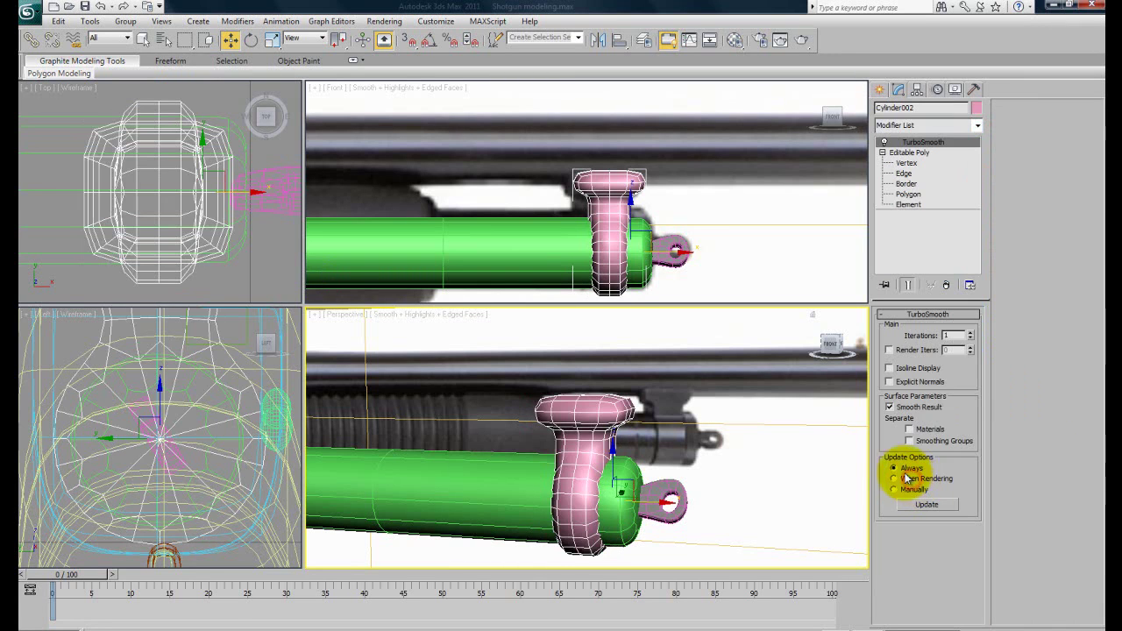
{"action": "left_click", "coordinate": [970, 333]}
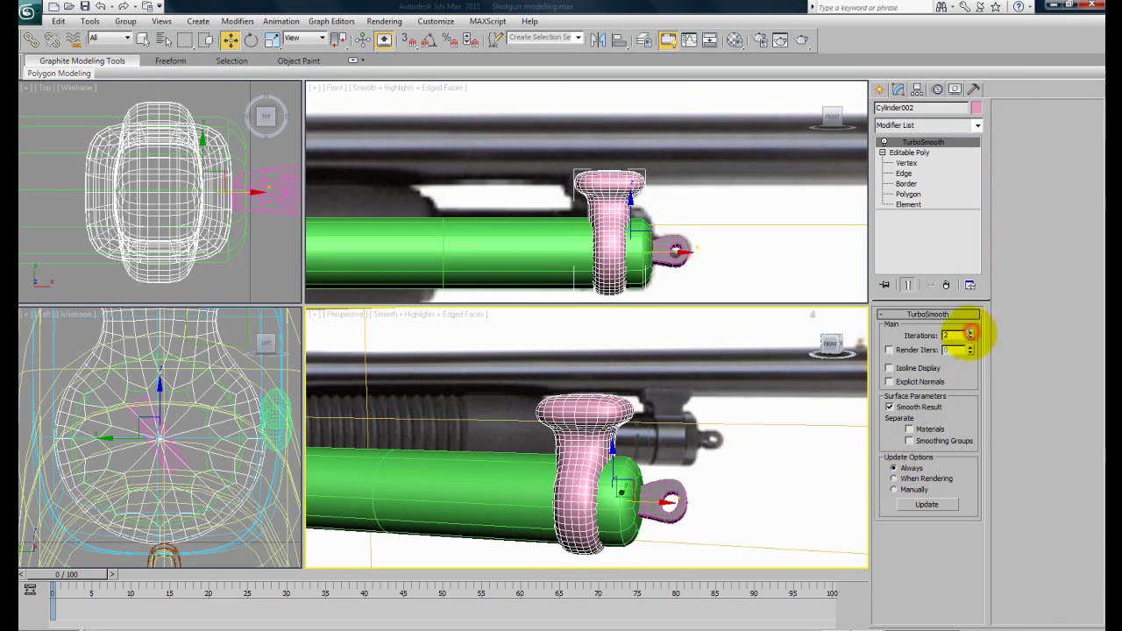
{"action": "left_click", "coordinate": [888, 368]}
{"action": "middle_click_drag", "start_coordinate": [695, 446], "coordinate": [712, 403], "text": "alt"}
{"action": "scroll", "coordinate": [694, 446], "scroll_direction": "up", "scroll_amount": 3}
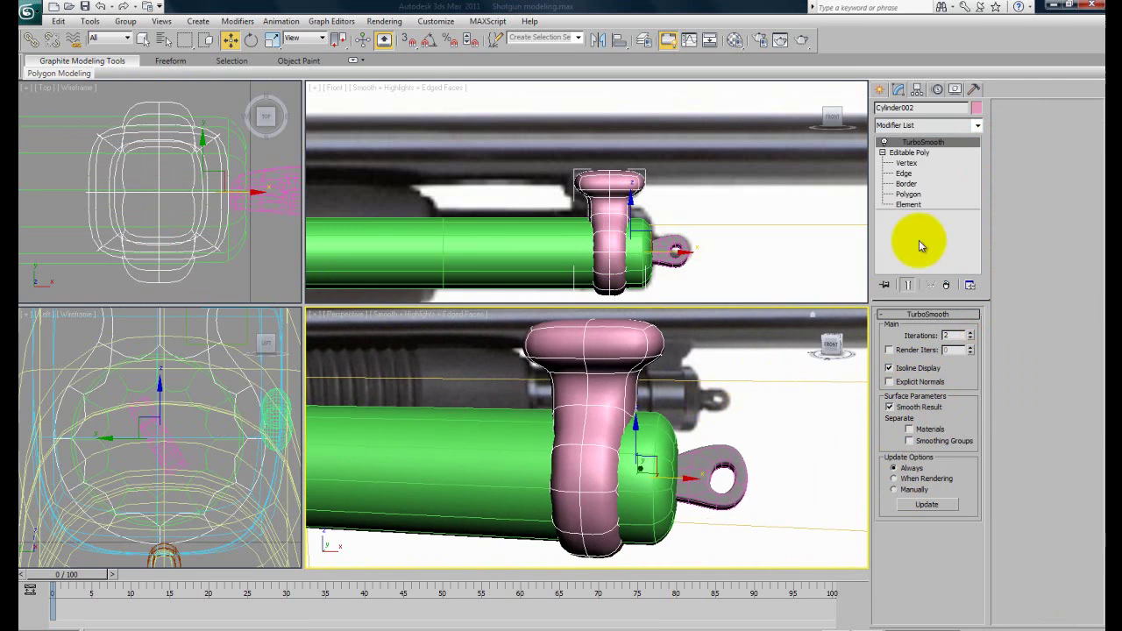
Step: Select the full ring of lengthwise edges on the rear half of the clamp's Editable Poly base
{"action": "left_click", "coordinate": [909, 194]}
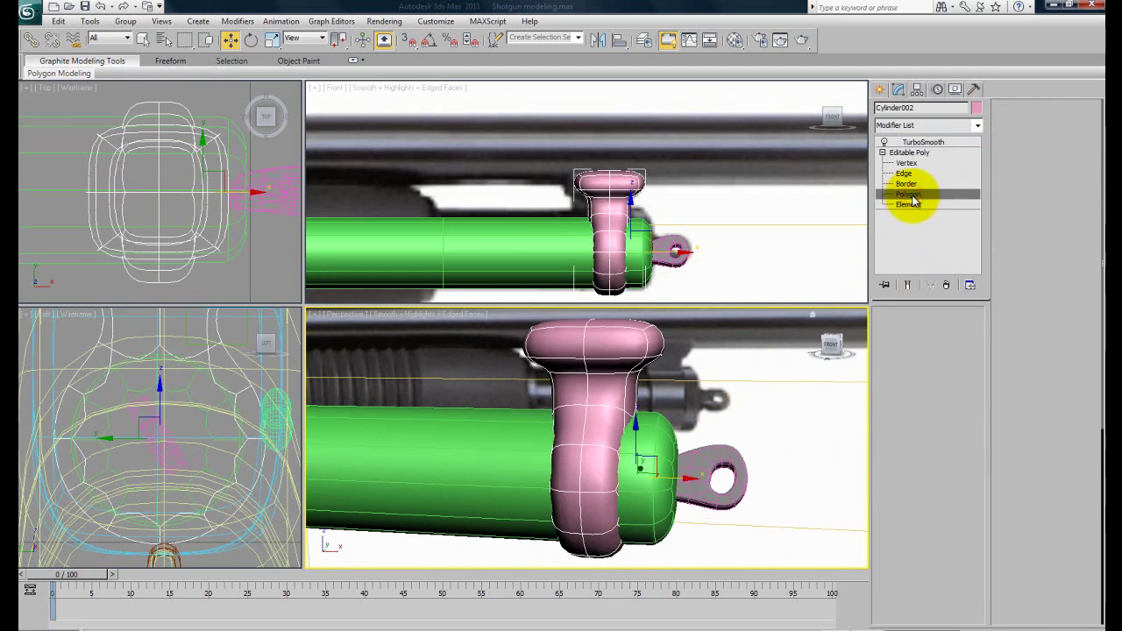
{"action": "middle_click_drag", "start_coordinate": [700, 405], "coordinate": [622, 413], "text": "alt"}
{"action": "middle_click_drag", "start_coordinate": [576, 468], "coordinate": [639, 442], "text": "alt"}
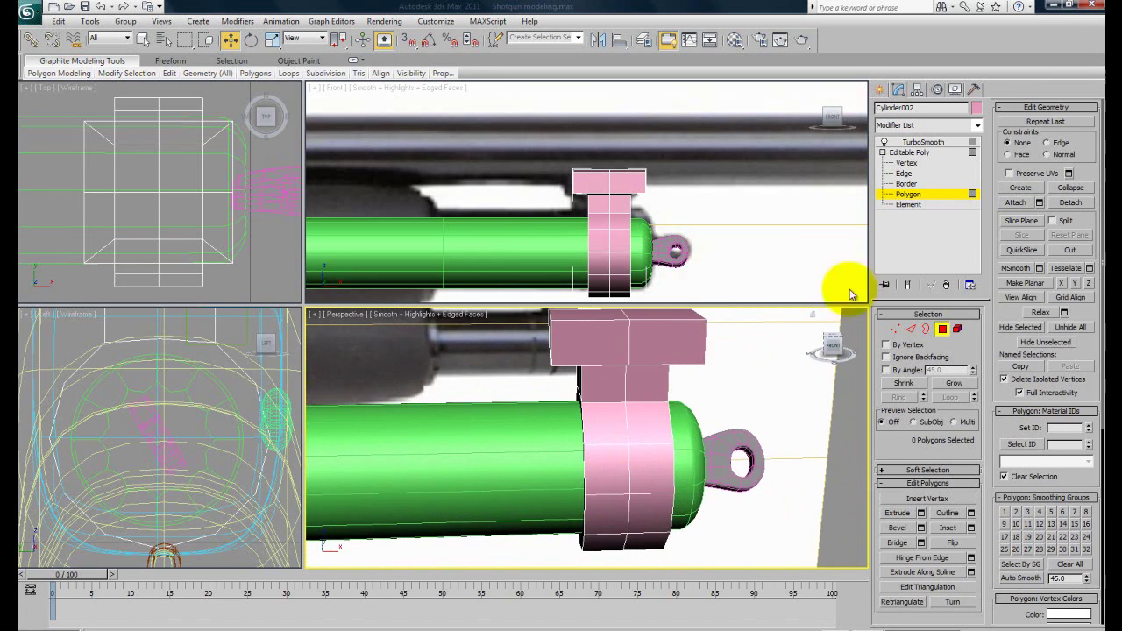
{"action": "left_click", "coordinate": [903, 174]}
{"action": "mouse_move", "coordinate": [629, 465]}
{"action": "middle_mouse_down", "text": "alt"}
{"action": "mouse_move", "coordinate": [609, 483]}
{"action": "mouse_move", "coordinate": [620, 485]}
{"action": "middle_mouse_up", "text": "alt"}
{"action": "scroll", "coordinate": [620, 478], "scroll_direction": "up", "scroll_amount": 2}
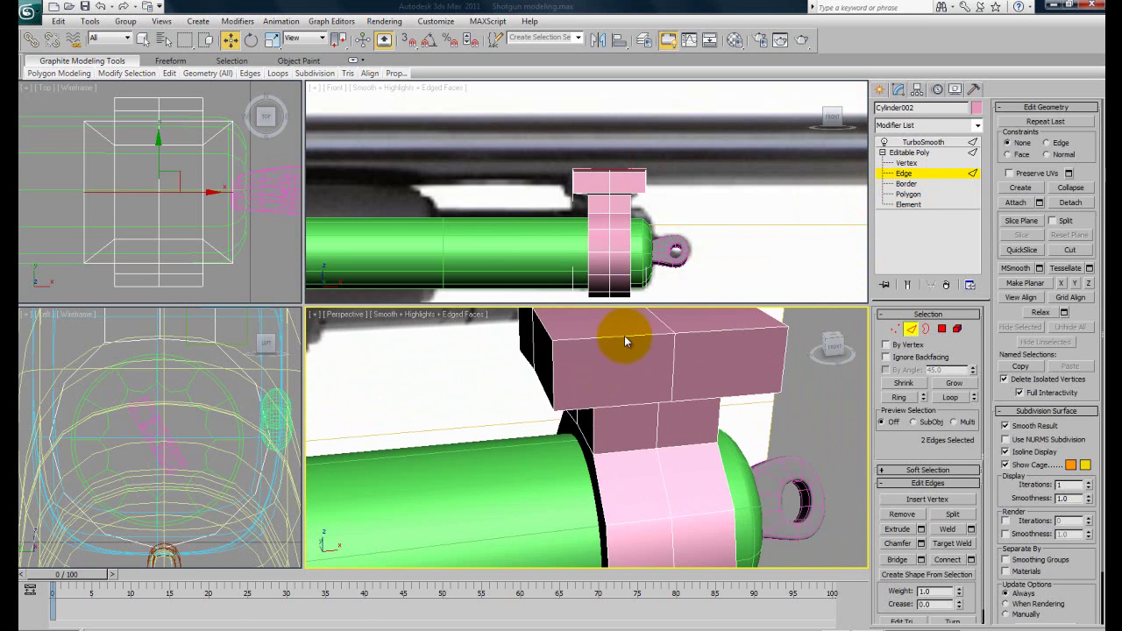
{"action": "scroll", "coordinate": [652, 419], "scroll_direction": "down", "scroll_amount": 3}
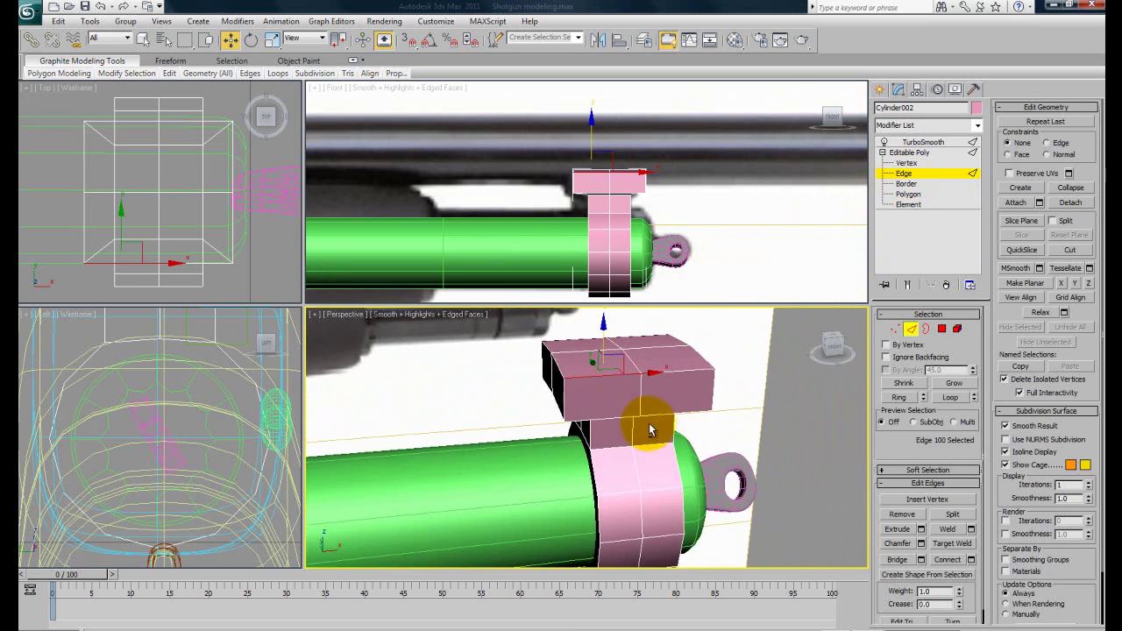
{"action": "double_click", "coordinate": [620, 425]}
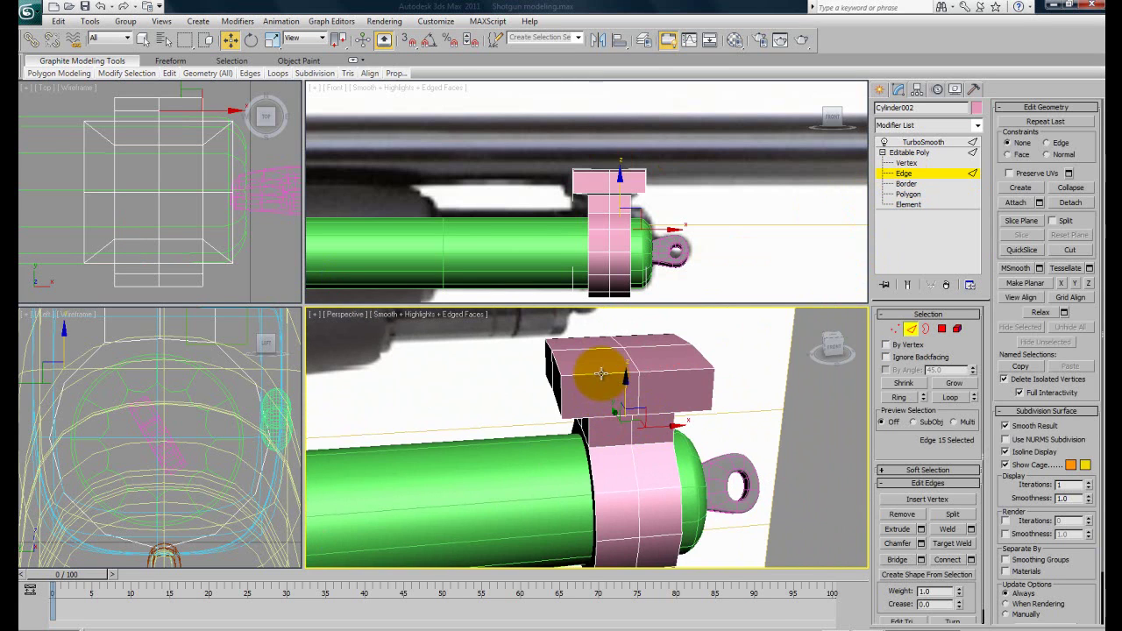
{"action": "left_click", "coordinate": [899, 398]}
{"action": "mouse_move", "coordinate": [709, 451]}
{"action": "middle_mouse_down", "text": "alt"}
{"action": "mouse_move", "coordinate": [513, 421]}
{"action": "mouse_move", "coordinate": [469, 376]}
{"action": "mouse_move", "coordinate": [474, 343]}
{"action": "mouse_move", "coordinate": [483, 430]}
{"action": "mouse_move", "coordinate": [669, 467]}
{"action": "mouse_move", "coordinate": [691, 450]}
{"action": "middle_mouse_up", "text": "alt"}
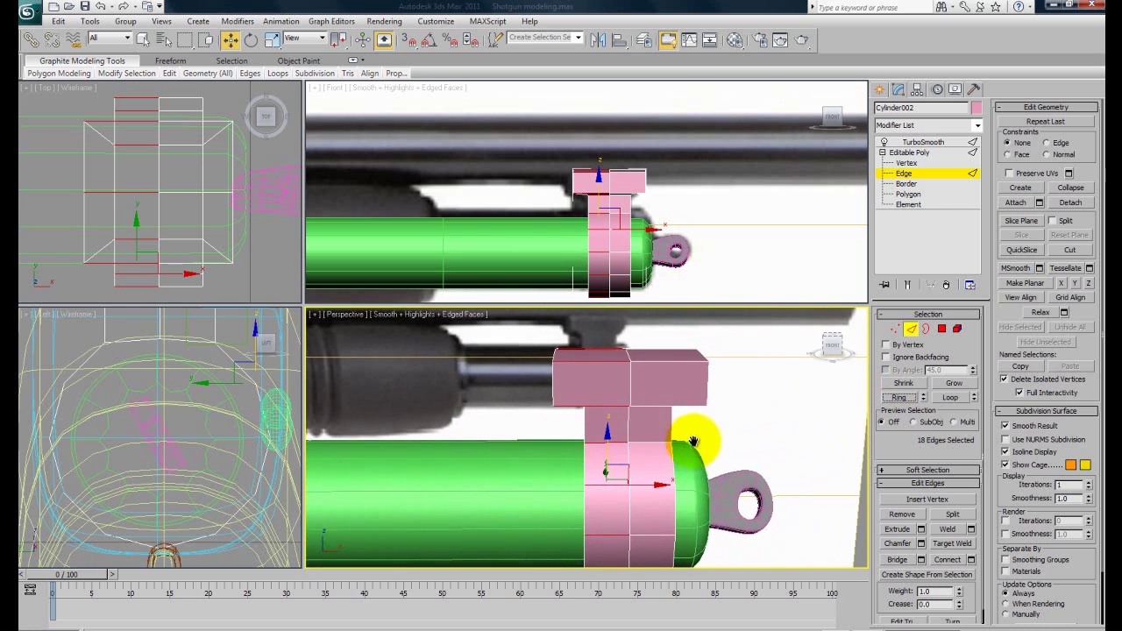
Step: Connect the selected edge ring with 1 segment, pinch 0 and slide 86 to add a support loop near the clamp's rear side
{"action": "left_click", "coordinate": [971, 559]}
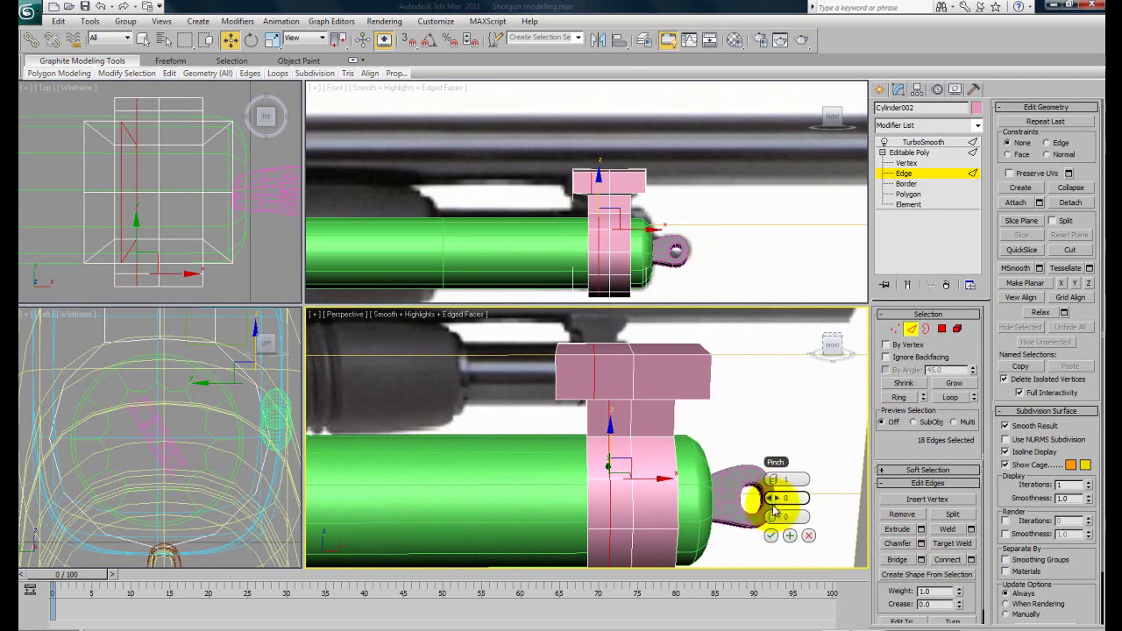
{"action": "left_click_drag", "start_coordinate": [755, 515], "coordinate": [999, 548]}
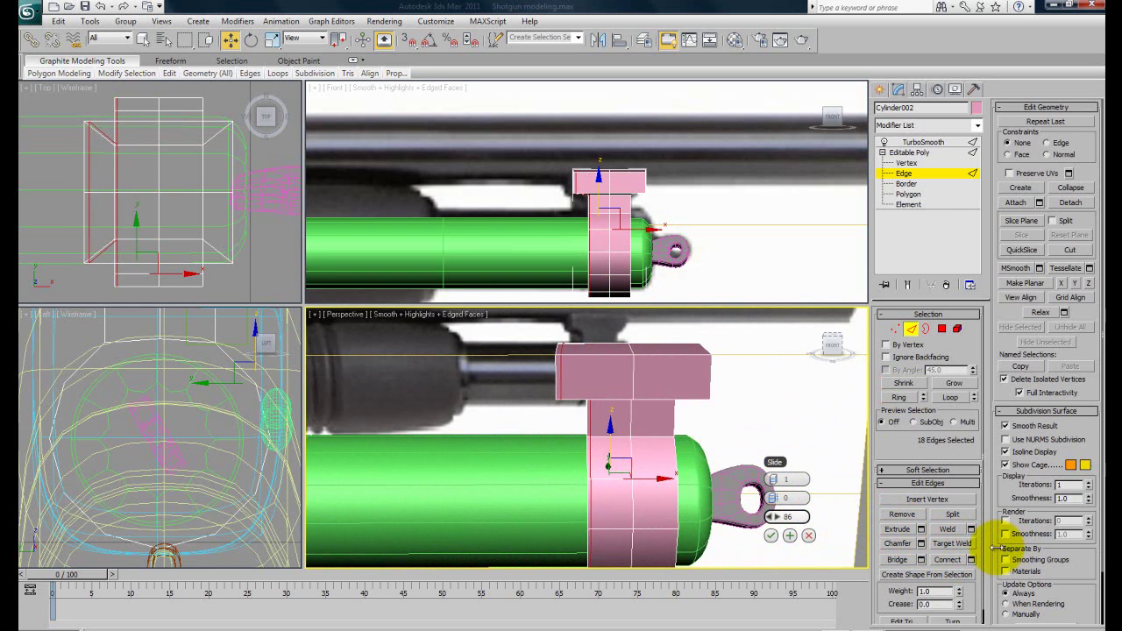
{"action": "left_click", "coordinate": [771, 535]}
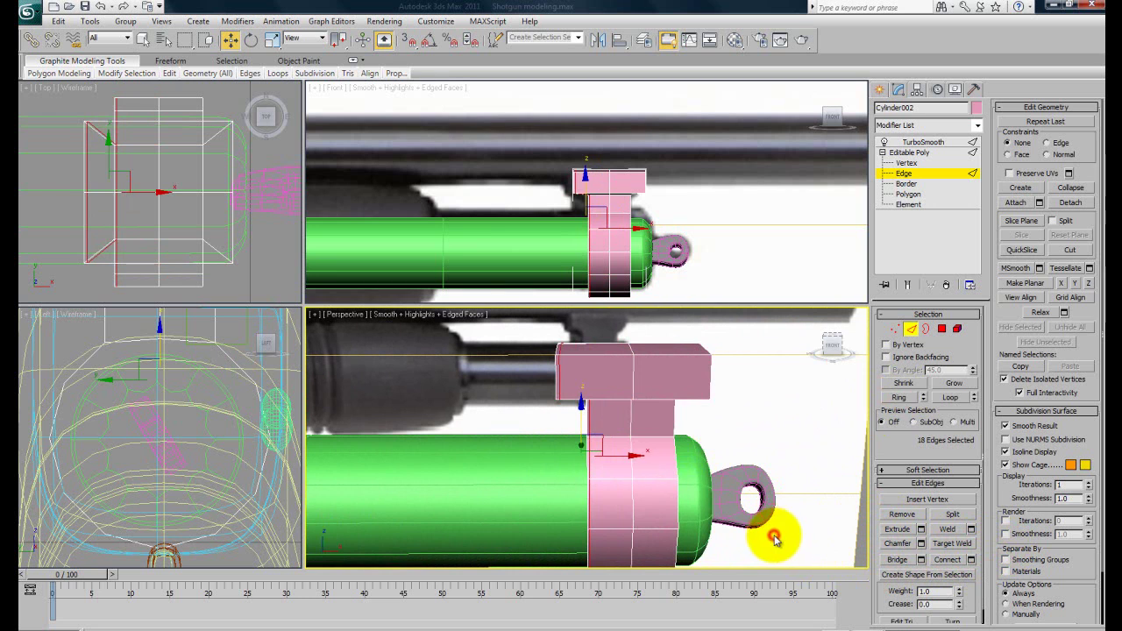
Step: Connect the edge ring on the clamp's front half with 1 segment, pinch 0 and slide about -90 to add a support loop near its front side
{"action": "left_click", "coordinate": [654, 400]}
{"action": "scroll", "coordinate": [731, 464], "scroll_direction": "up", "scroll_amount": 2}
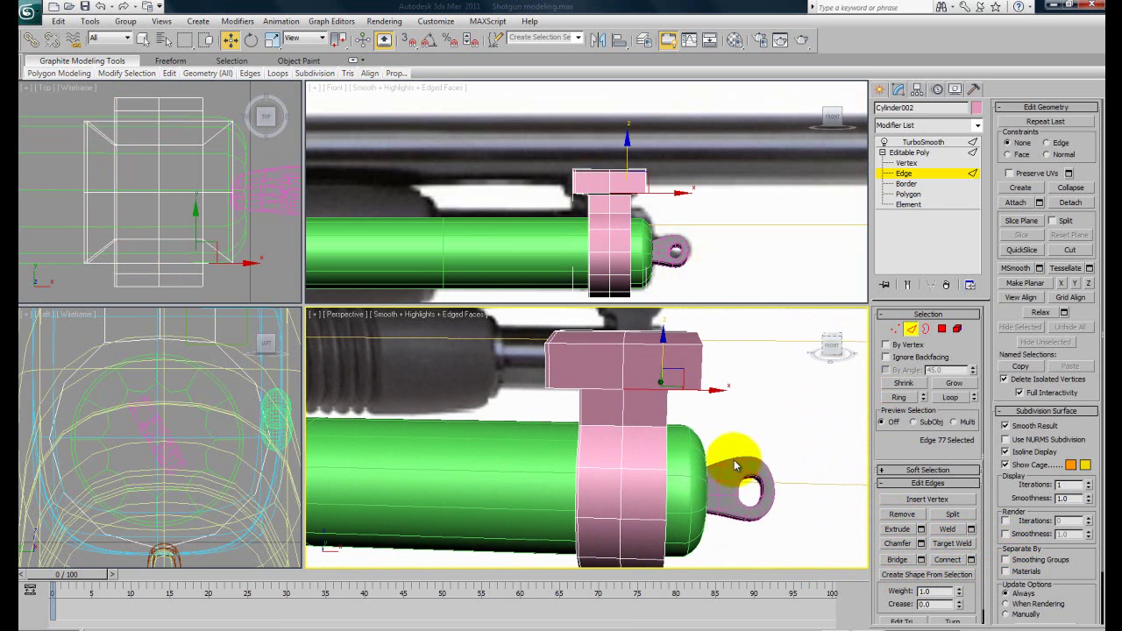
{"action": "left_click", "coordinate": [905, 399]}
{"action": "left_click", "coordinate": [971, 560]}
{"action": "left_click_drag", "start_coordinate": [808, 512], "coordinate": [926, 525]}
{"action": "left_click_drag", "start_coordinate": [999, 533], "coordinate": [366, 545]}
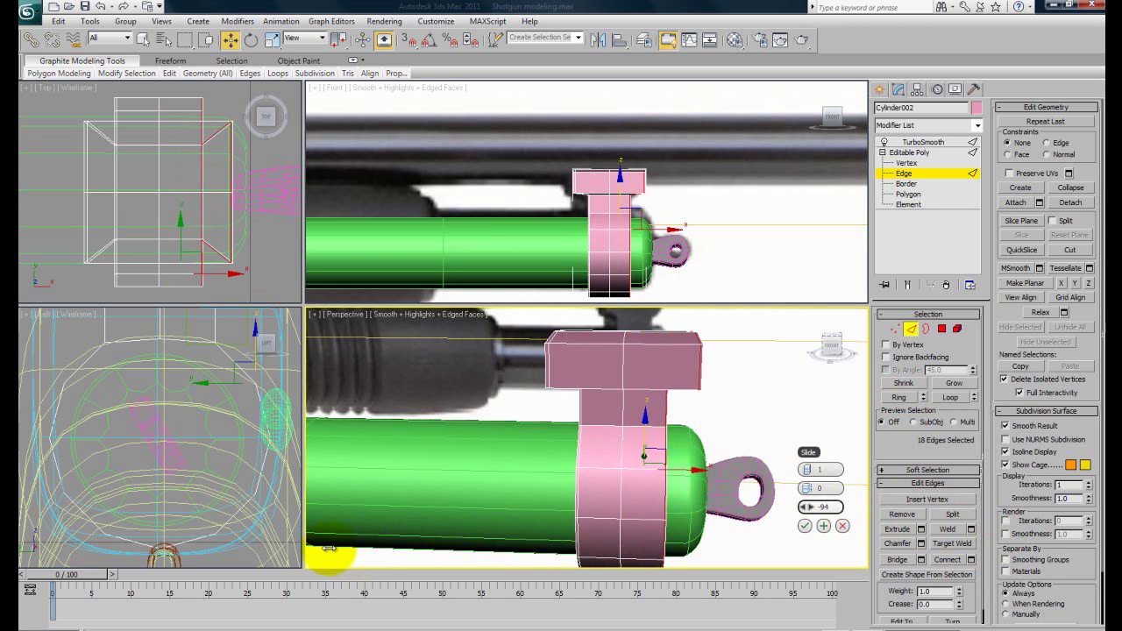
{"action": "left_click", "coordinate": [803, 525]}
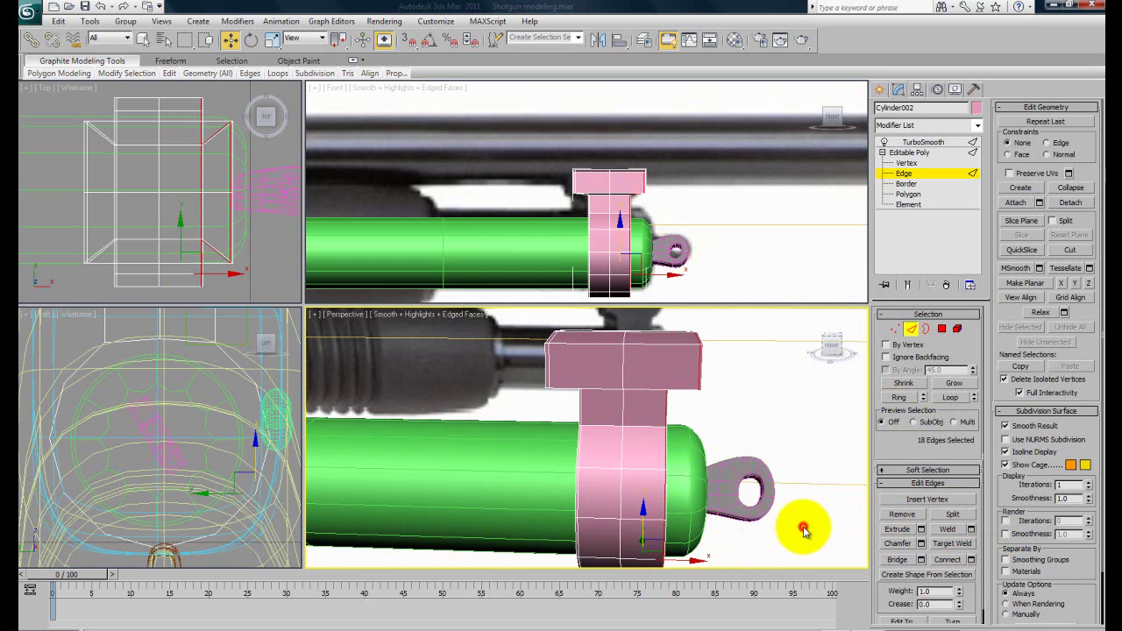
{"action": "left_click", "coordinate": [803, 493]}
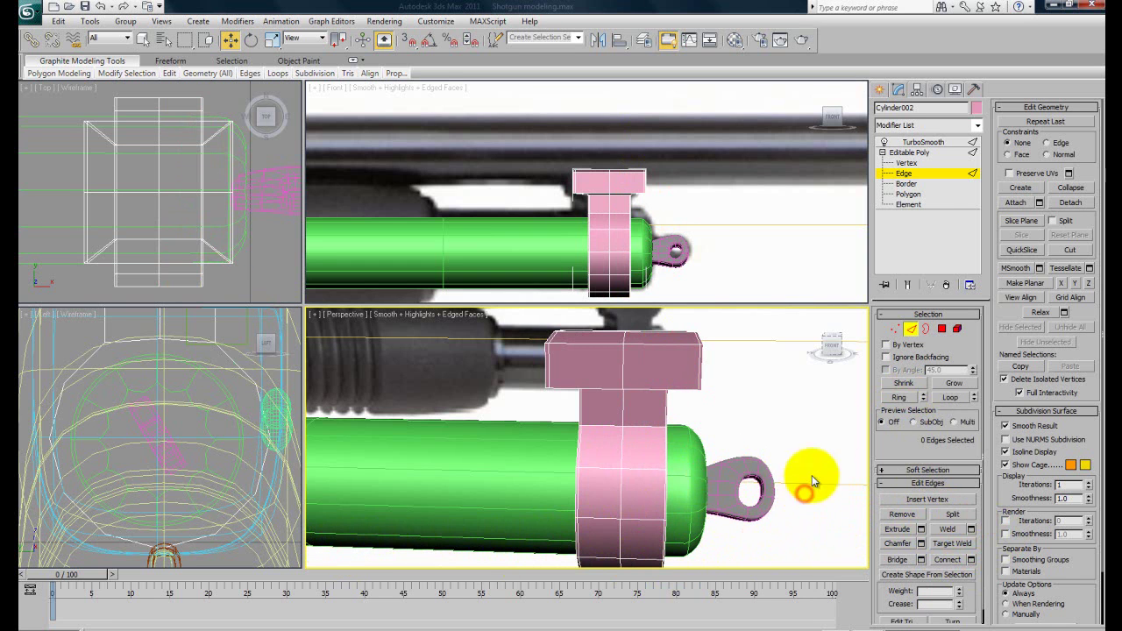
Step: Show the clamp's smoothed end result and render the perspective view to check its shape from an angle
{"action": "left_click", "coordinate": [908, 288]}
{"action": "middle_click_drag", "start_coordinate": [663, 470], "coordinate": [596, 427], "text": "alt"}
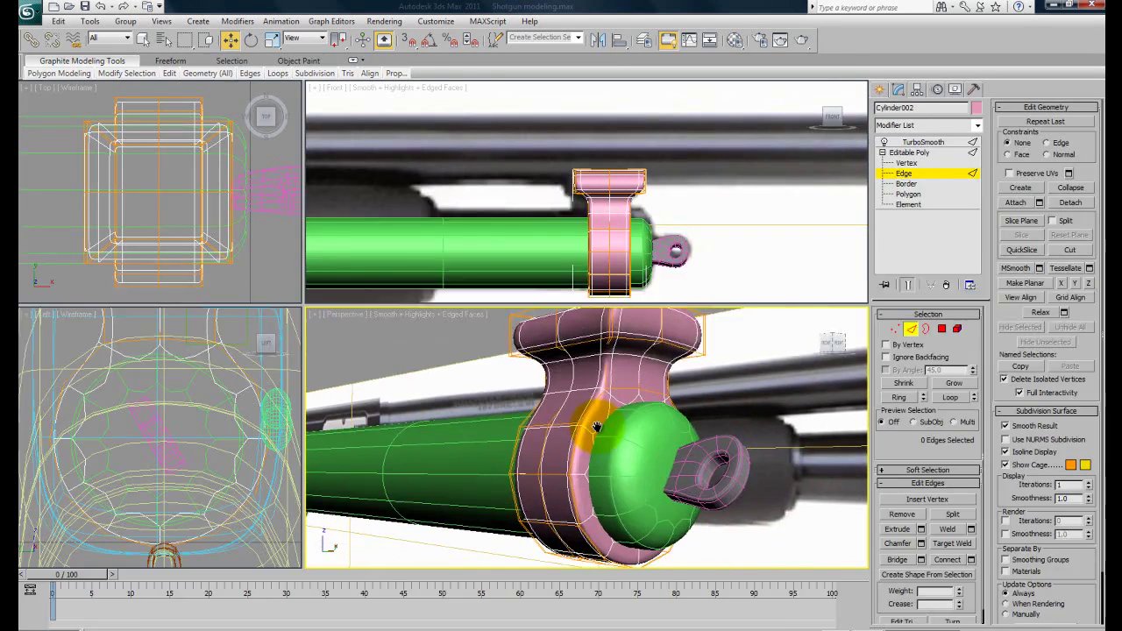
{"action": "key", "text": "shift+q"}
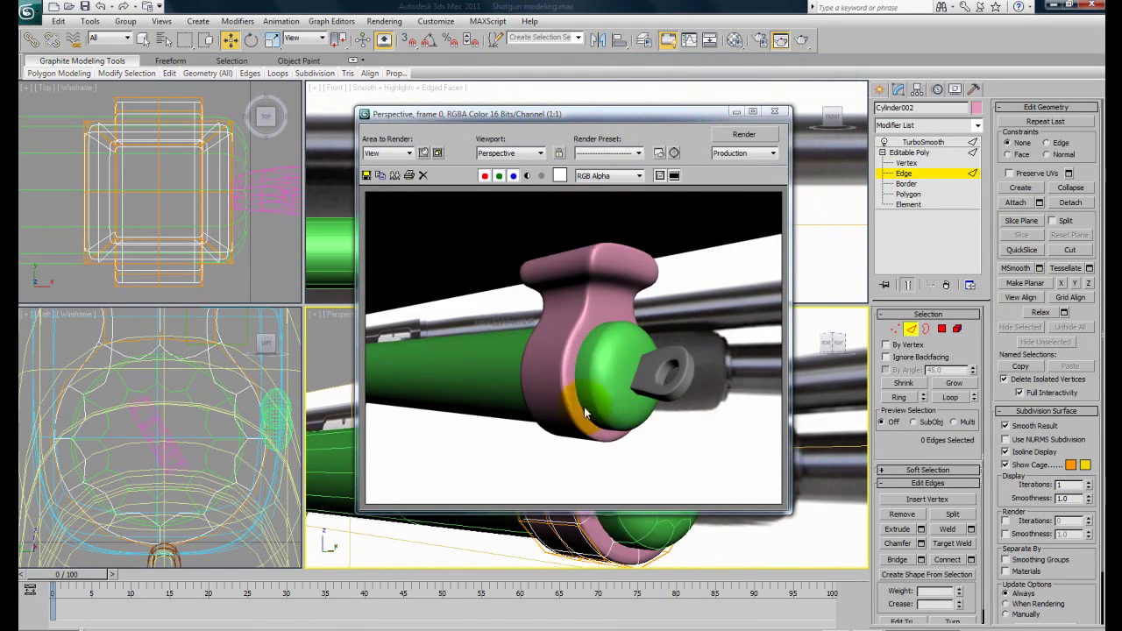
{"action": "left_click", "coordinate": [779, 113]}
{"action": "middle_click_drag", "start_coordinate": [666, 421], "coordinate": [702, 455], "text": "alt"}
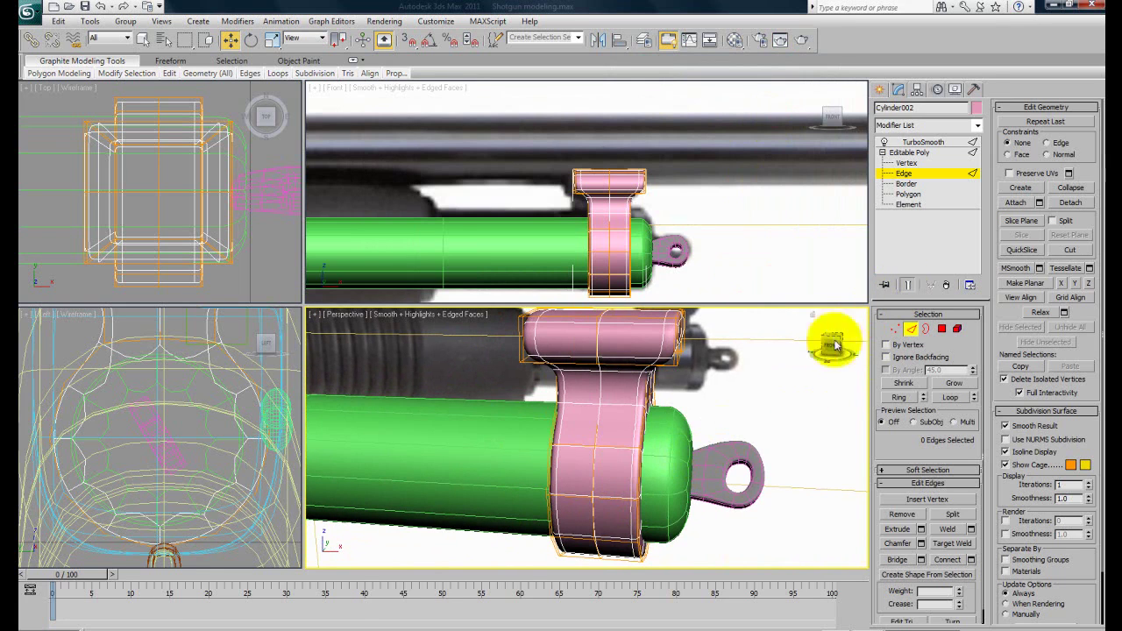
Step: Hide the smoothing and connect the vertical edge ring of the clamp's neck with 1 segment, pinch 0 and slide -90, near the neck's base
{"action": "left_click", "coordinate": [907, 285]}
{"action": "middle_click_drag", "start_coordinate": [682, 435], "coordinate": [491, 348], "text": "alt"}
{"action": "scroll", "coordinate": [574, 442], "scroll_direction": "up", "scroll_amount": 6}
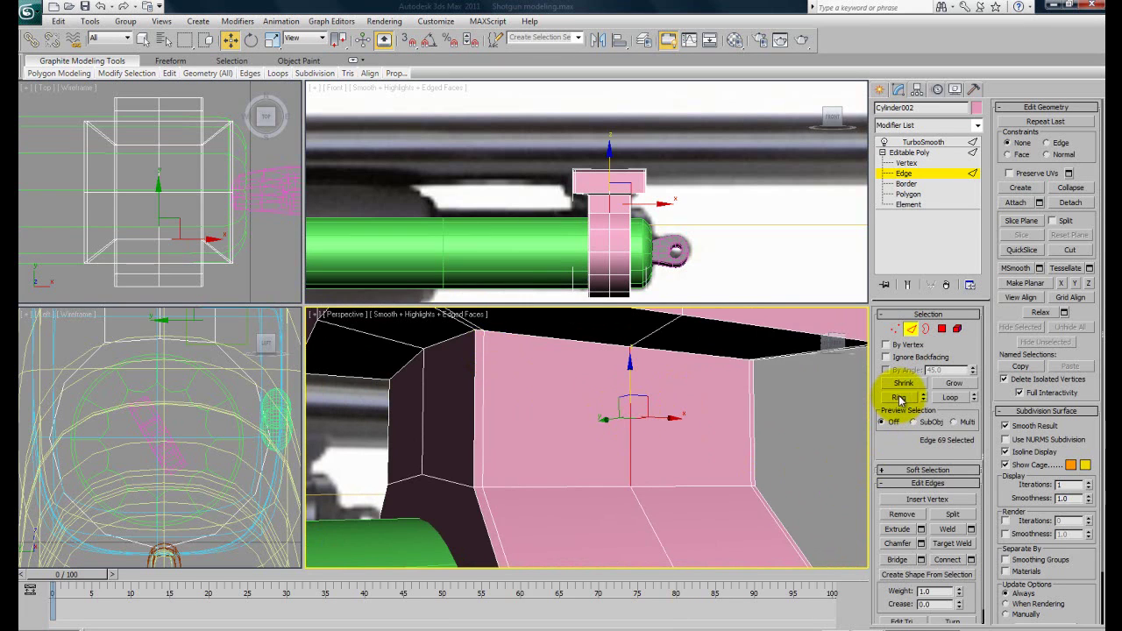
{"action": "left_click", "coordinate": [971, 559]}
{"action": "left_click_drag", "start_coordinate": [793, 452], "coordinate": [798, 462]}
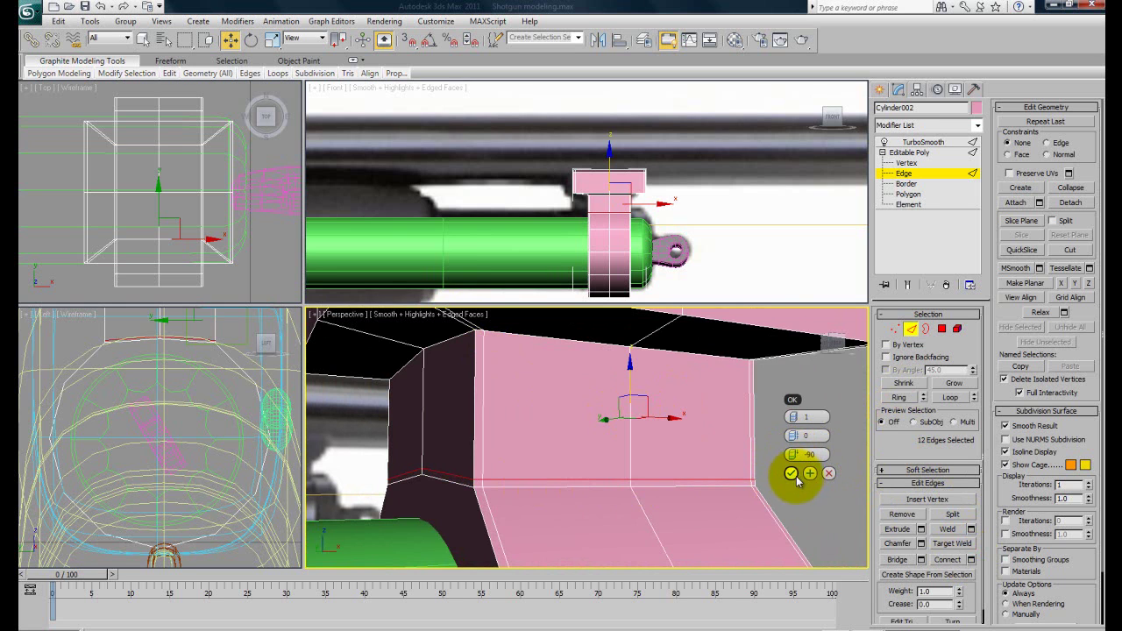
{"action": "left_click", "coordinate": [792, 475]}
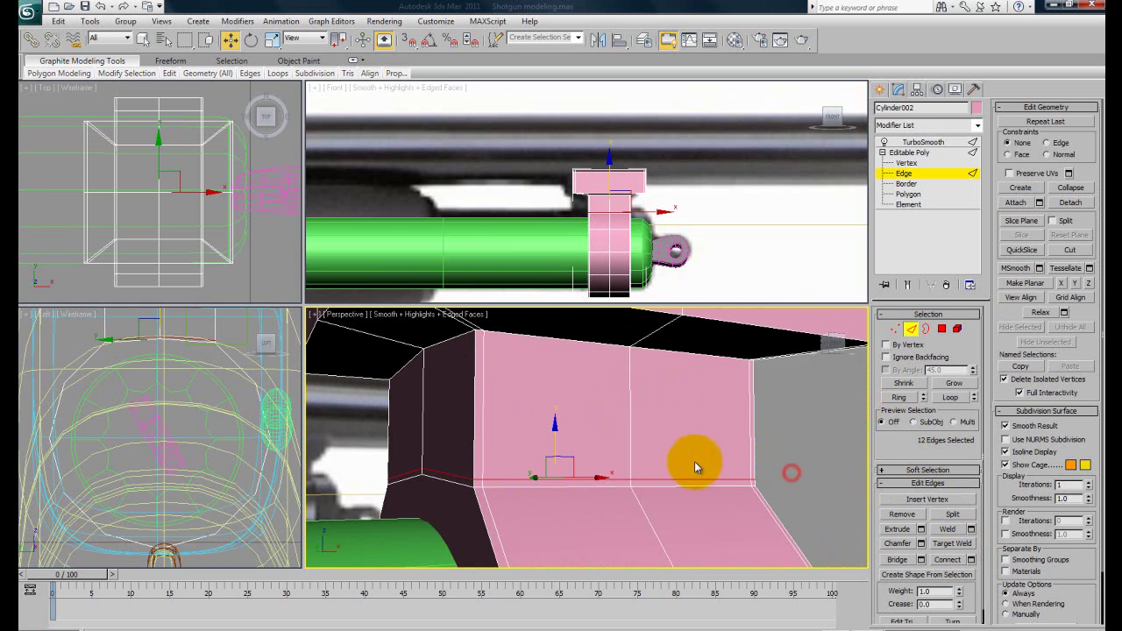
Step: Connect the neck's remaining vertical edge ring with 1 segment, pinch 0 and slide 89 just below the top block, and check the smoothed result
{"action": "left_click", "coordinate": [630, 408]}
{"action": "left_click", "coordinate": [902, 399]}
{"action": "left_click", "coordinate": [971, 559]}
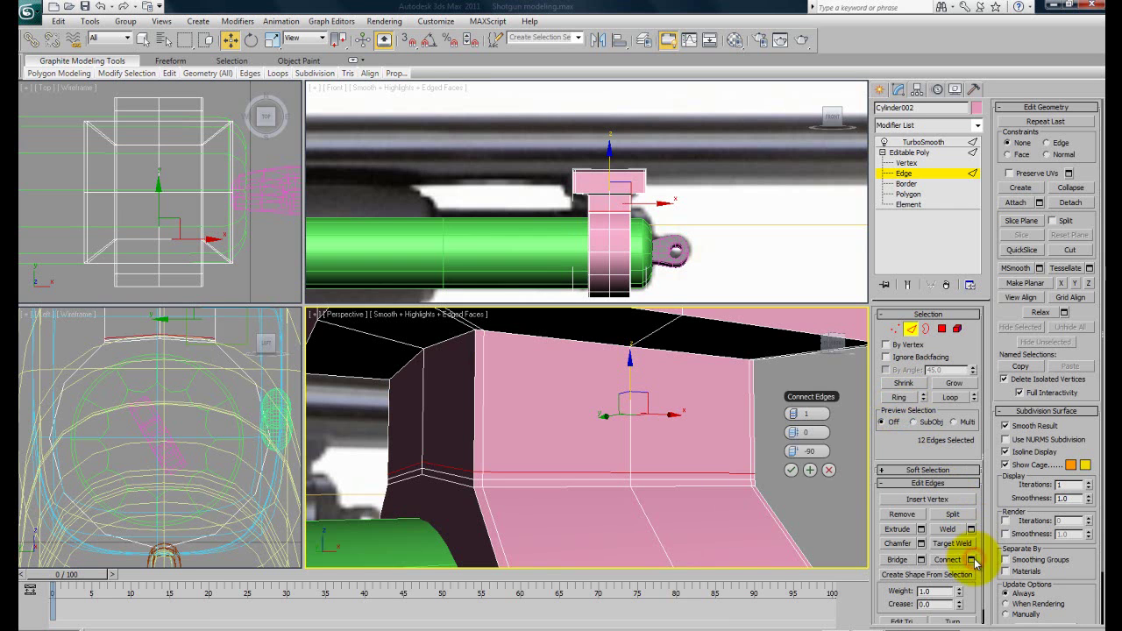
{"action": "left_click_drag", "start_coordinate": [790, 450], "coordinate": [30, 517]}
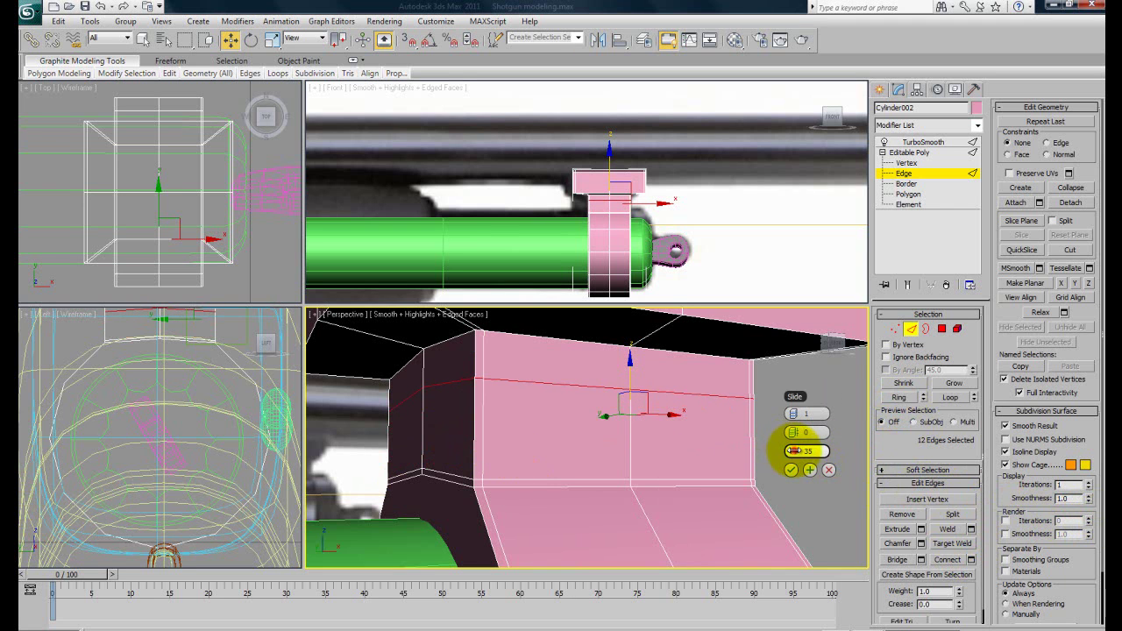
{"action": "left_click_drag", "start_coordinate": [805, 451], "coordinate": [898, 461]}
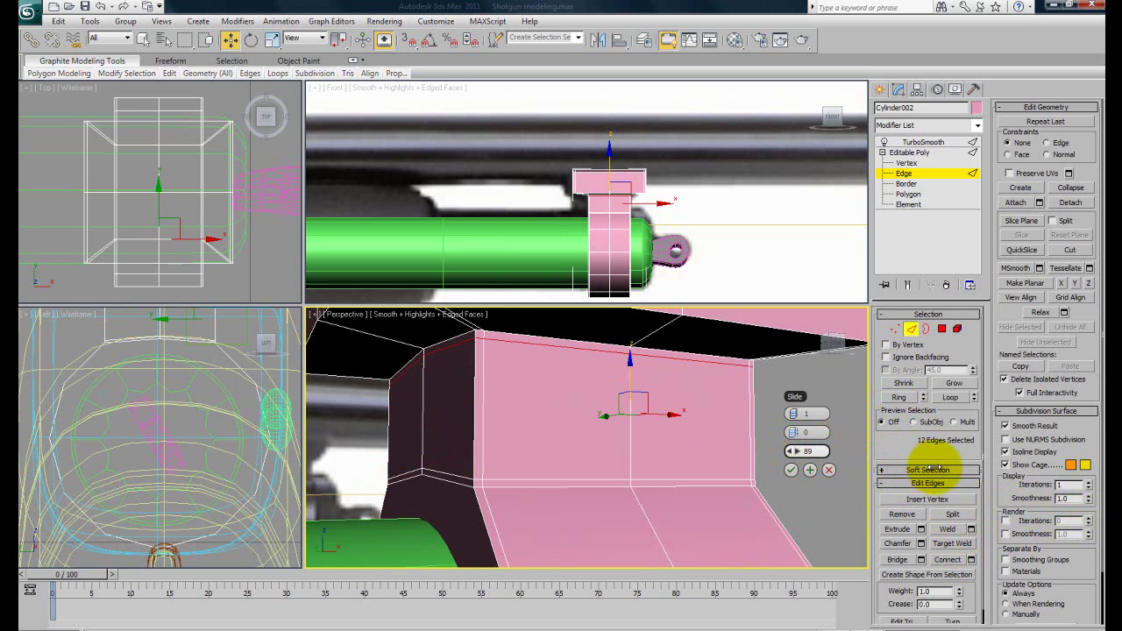
{"action": "left_click_drag", "start_coordinate": [936, 470], "coordinate": [931, 473]}
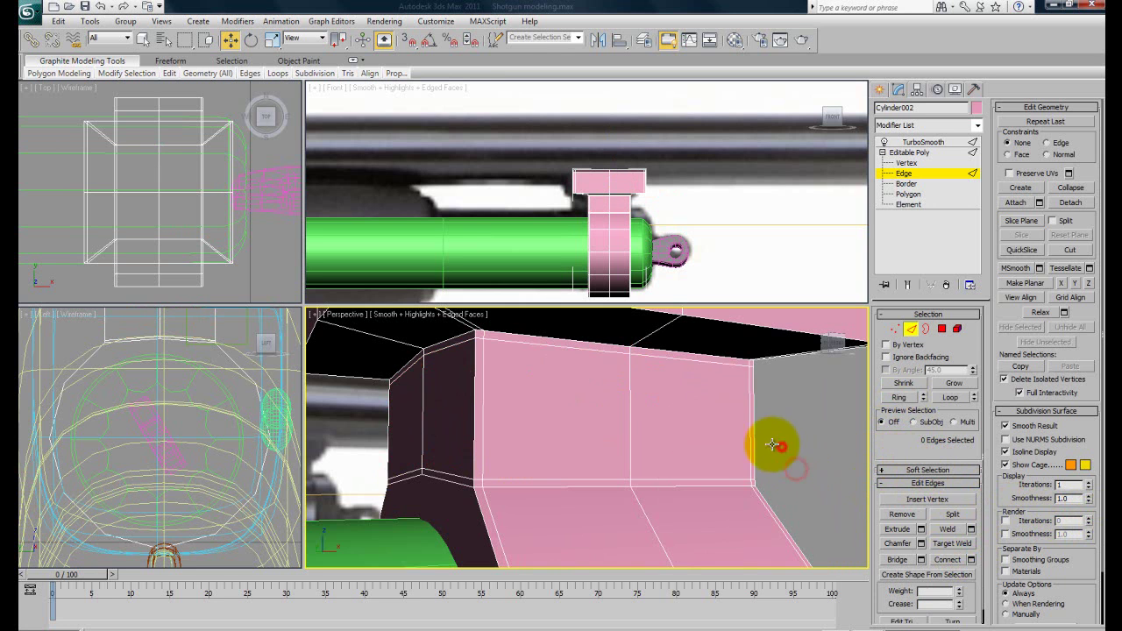
{"action": "left_click", "coordinate": [781, 451]}
{"action": "scroll", "coordinate": [780, 450], "scroll_direction": "down", "scroll_amount": 3}
{"action": "middle_click_drag", "start_coordinate": [661, 431], "coordinate": [636, 433]}
{"action": "left_click", "coordinate": [910, 285]}
{"action": "scroll", "coordinate": [630, 436], "scroll_direction": "down", "scroll_amount": 4}
{"action": "left_click", "coordinate": [909, 286]}
Step: Connect the vertical edge ring of the clamp's top block with 1 segment, pinch 0 and slide 89 to support its upper rim
{"action": "scroll", "coordinate": [627, 388], "scroll_direction": "up", "scroll_amount": 5}
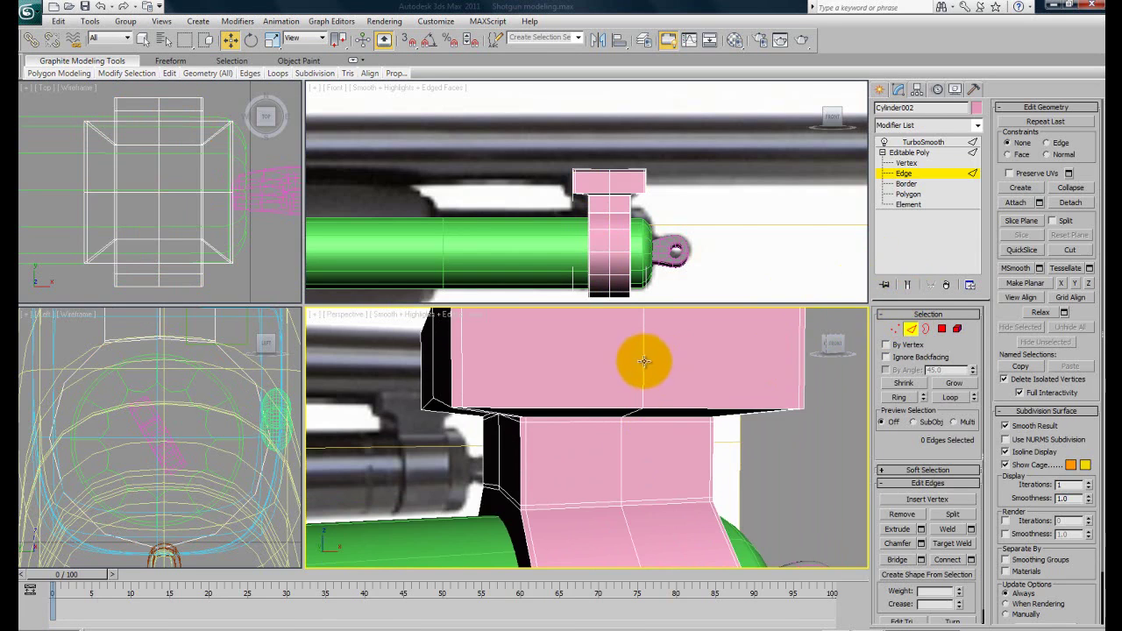
{"action": "middle_click_drag", "start_coordinate": [650, 364], "coordinate": [646, 430], "text": "alt"}
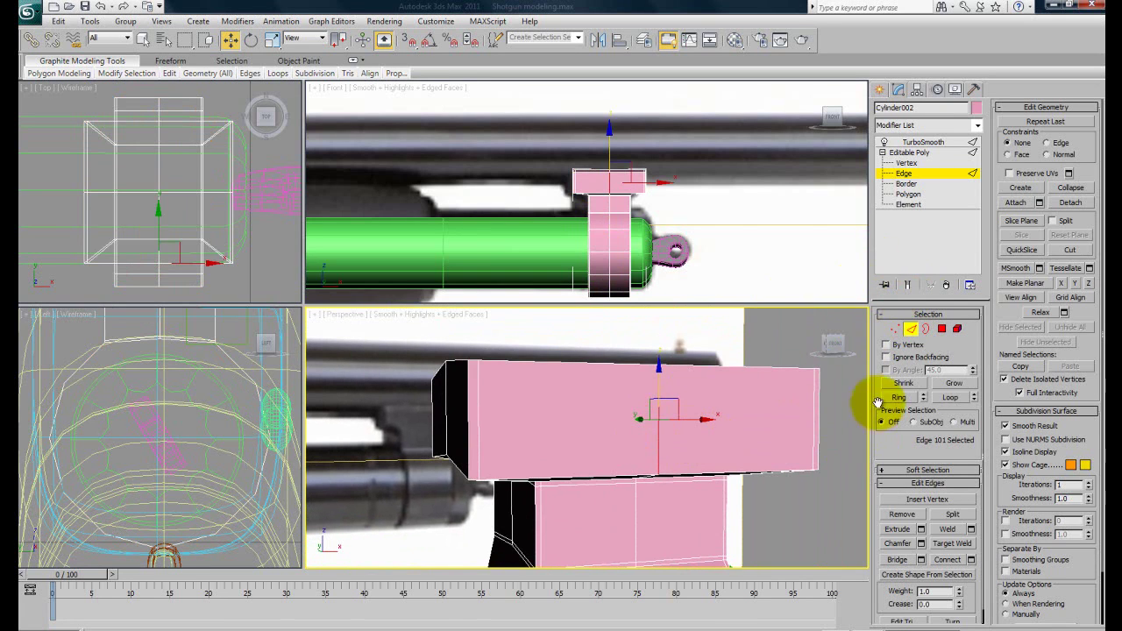
{"action": "middle_click_drag", "start_coordinate": [740, 476], "coordinate": [701, 453], "text": "alt"}
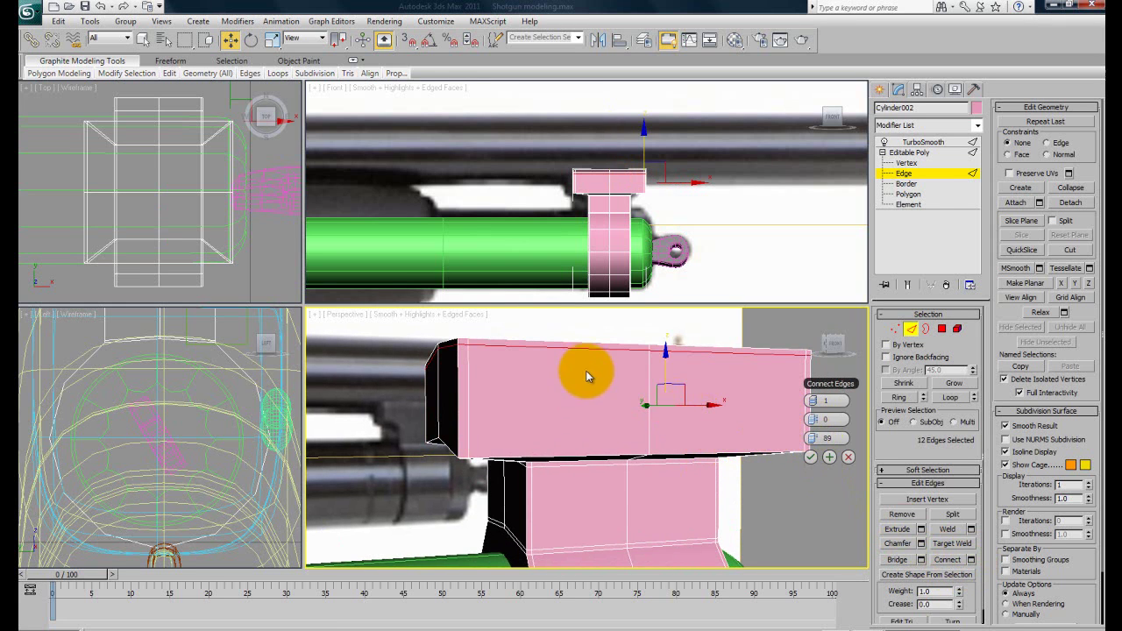
{"action": "left_click", "coordinate": [829, 458]}
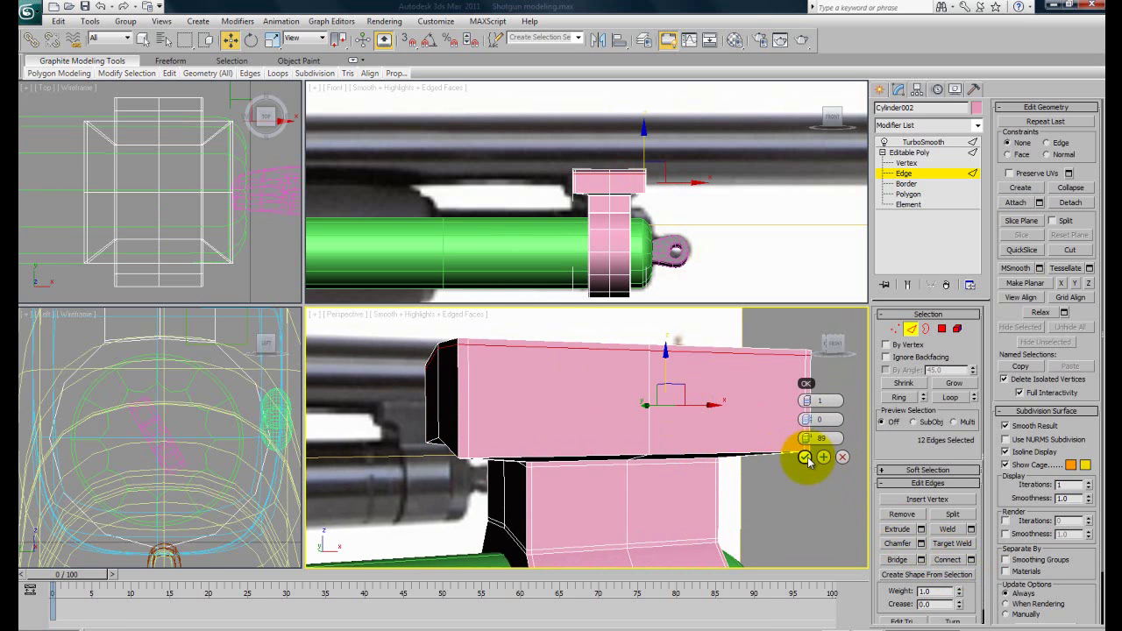
{"action": "left_click", "coordinate": [805, 458]}
Step: Connect the top block's vertical edge ring again with 1 segment, pinch 0 and slide -90 to support its lower rim
{"action": "left_click", "coordinate": [647, 410]}
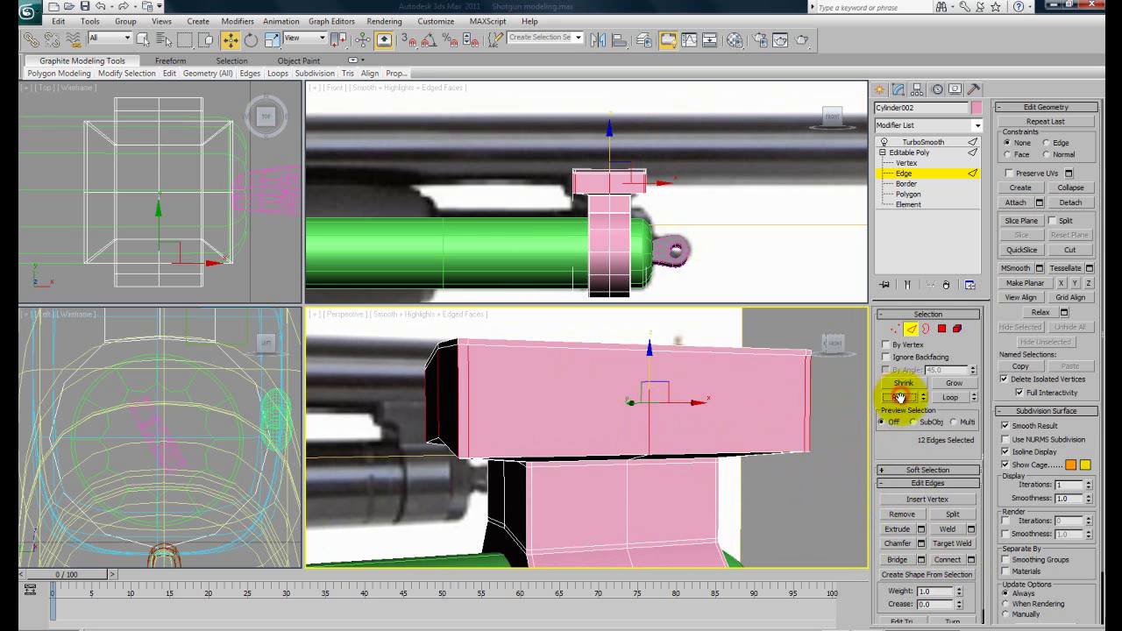
{"action": "left_click", "coordinate": [971, 560]}
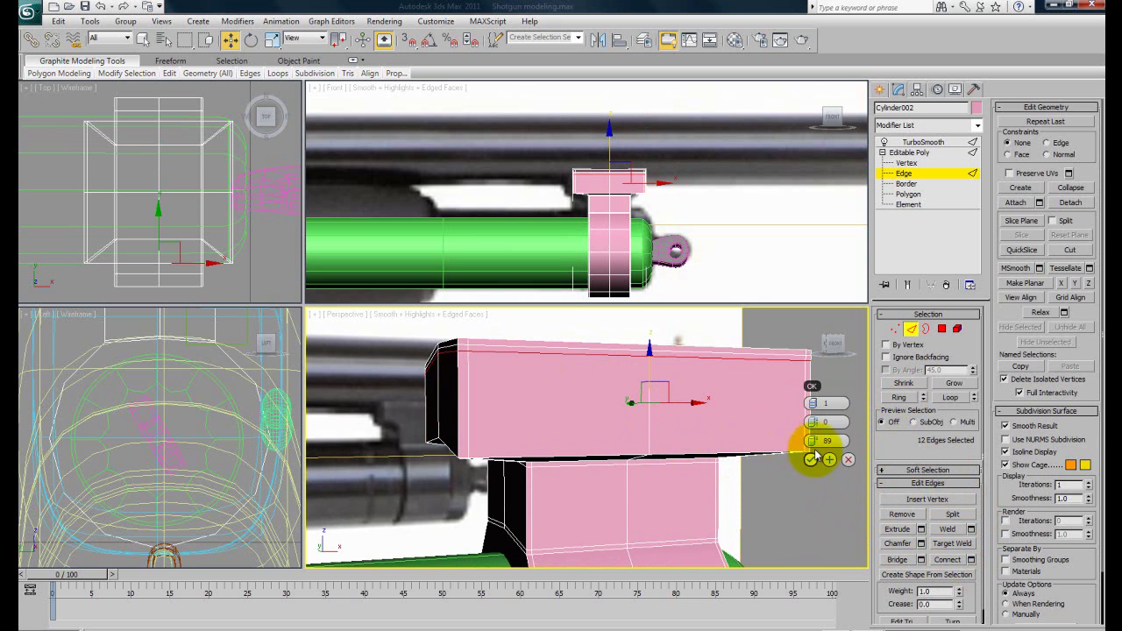
{"action": "left_click_drag", "start_coordinate": [793, 441], "coordinate": [675, 451]}
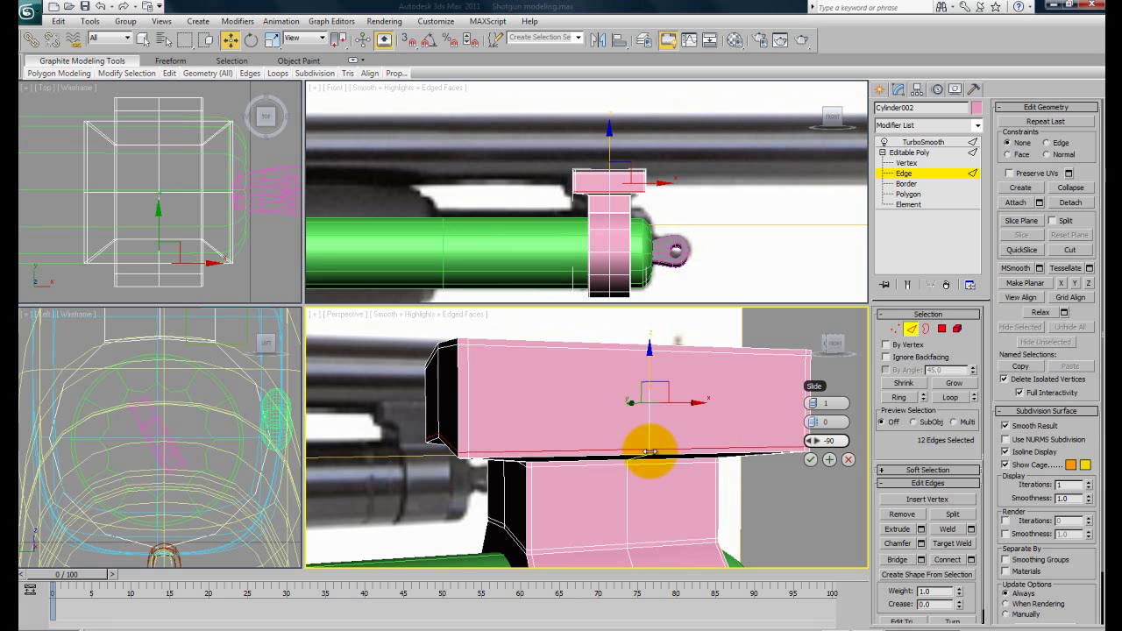
{"action": "left_click", "coordinate": [809, 459]}
{"action": "left_click", "coordinate": [806, 482]}
Step: Turn the smoothed end result back on and render the perspective view to check the clamp's sharpened edges
{"action": "left_click", "coordinate": [907, 284]}
{"action": "left_click_drag", "start_coordinate": [660, 433], "coordinate": [651, 443], "text": "alt"}
{"action": "scroll", "coordinate": [629, 487], "scroll_direction": "down", "scroll_amount": 4}
{"action": "middle_click_drag", "start_coordinate": [651, 443], "coordinate": [571, 447], "text": "alt"}
{"action": "key", "text": "shift+q"}
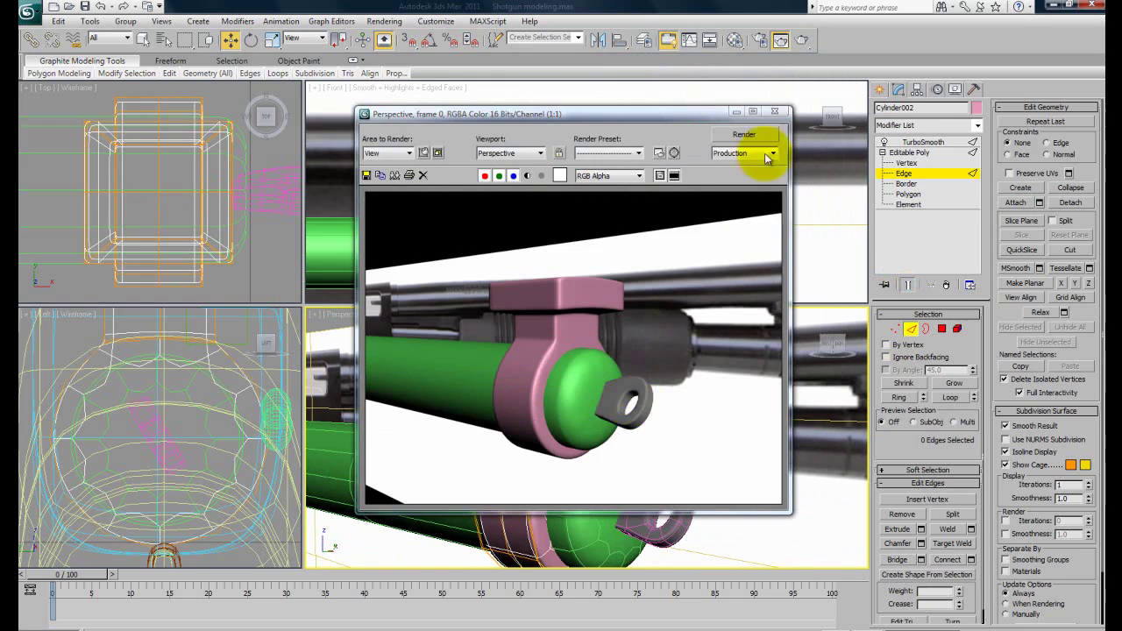
{"action": "left_click", "coordinate": [774, 111]}
{"action": "middle_click_drag", "start_coordinate": [550, 412], "coordinate": [644, 455], "text": "alt"}
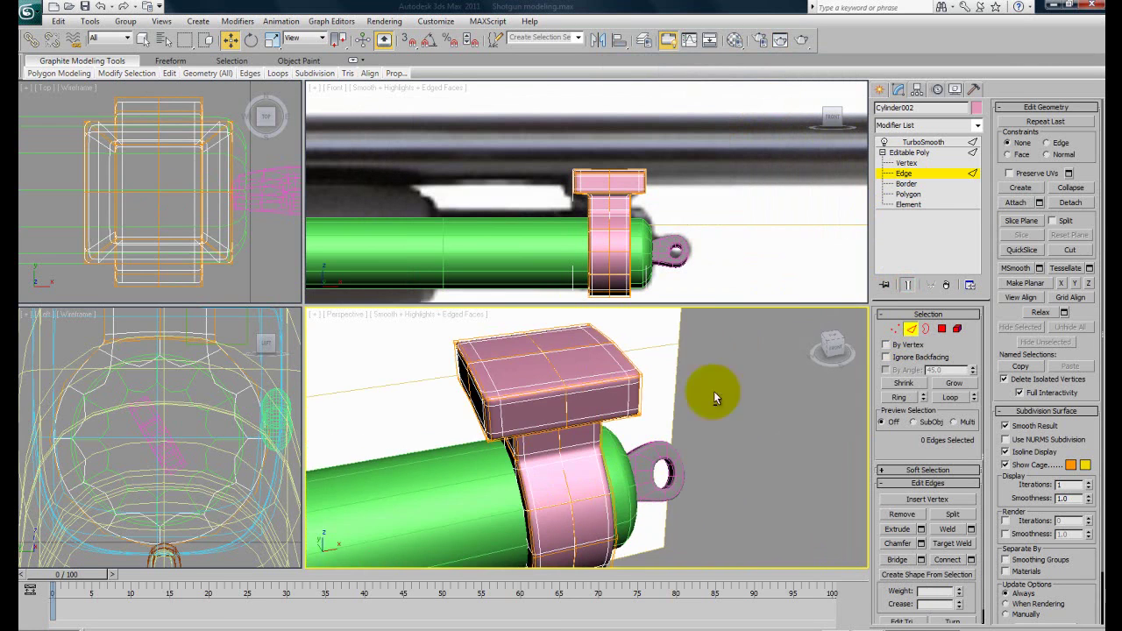
Step: Select the vertices along both outer sides of the clamp's upper rim with smoothing hidden and raise them slightly toward the barrel
{"action": "left_click", "coordinate": [906, 164]}
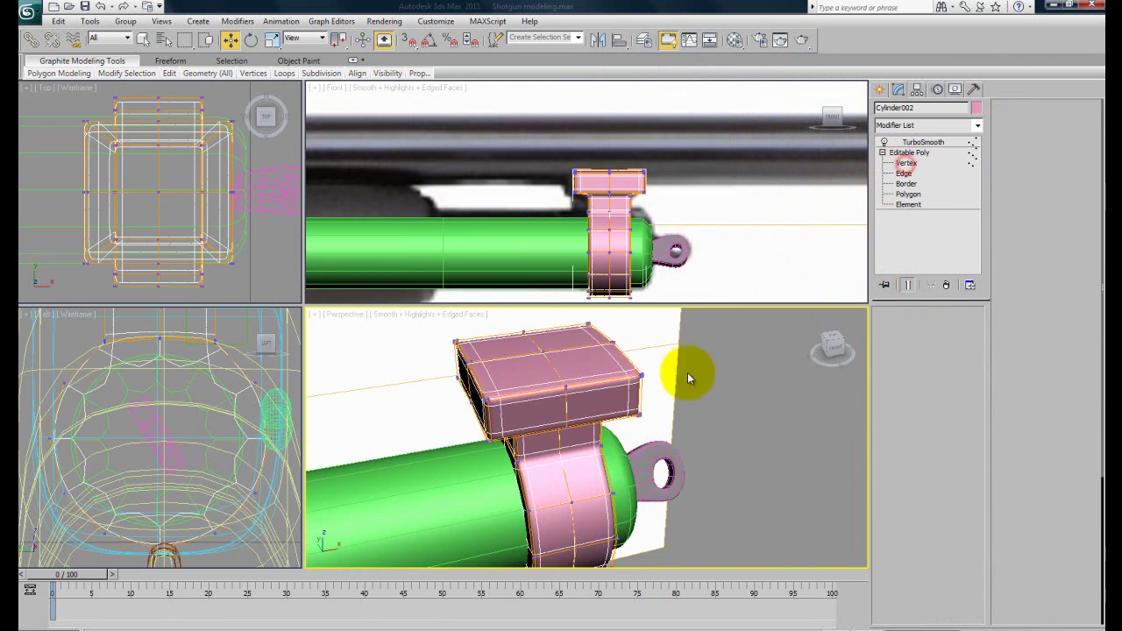
{"action": "left_click", "coordinate": [908, 285]}
{"action": "middle_click_drag", "start_coordinate": [552, 421], "coordinate": [523, 446], "text": "alt"}
{"action": "scroll", "coordinate": [526, 430], "scroll_direction": "up", "scroll_amount": 3}
{"action": "middle_click_drag", "start_coordinate": [534, 400], "coordinate": [502, 398], "text": "alt"}
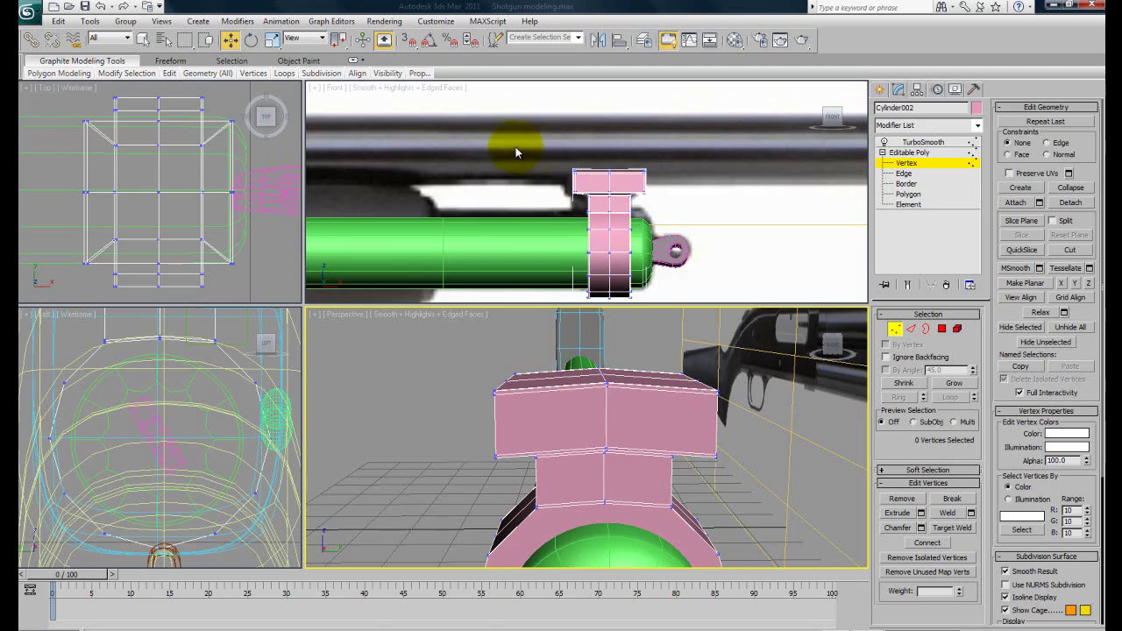
{"action": "middle_click_drag", "start_coordinate": [468, 363], "coordinate": [514, 380], "text": "alt"}
{"action": "left_click_drag", "start_coordinate": [479, 361], "coordinate": [549, 421]}
{"action": "left_click_drag", "start_coordinate": [663, 363], "coordinate": [747, 425]}
{"action": "middle_click_drag", "start_coordinate": [646, 438], "coordinate": [583, 361], "text": "alt"}
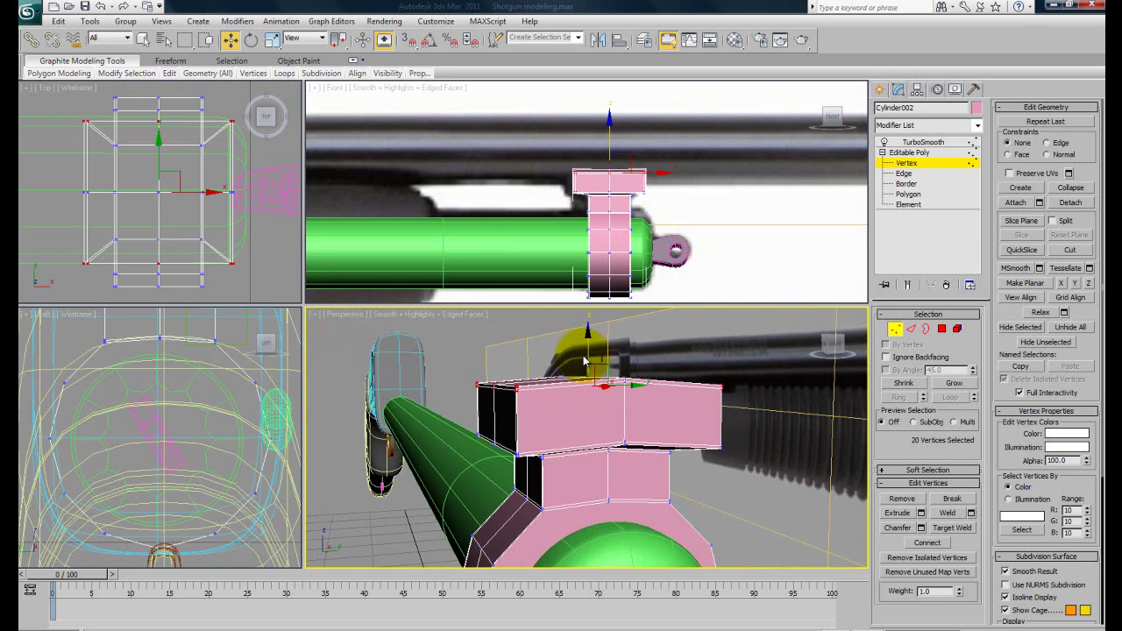
{"action": "left_click_drag", "start_coordinate": [589, 336], "coordinate": [587, 321]}
{"action": "left_click", "coordinate": [571, 403]}
Step: Show the clamp's smoothed end result again, leave vertex editing and deselect the clamp
{"action": "left_click", "coordinate": [905, 285]}
{"action": "scroll", "coordinate": [666, 449], "scroll_direction": "down", "scroll_amount": 5}
{"action": "scroll", "coordinate": [675, 455], "scroll_direction": "down", "scroll_amount": 4}
{"action": "middle_click_drag", "start_coordinate": [669, 454], "coordinate": [815, 464], "text": "alt"}
{"action": "middle_click_drag", "start_coordinate": [630, 466], "coordinate": [623, 342], "text": "alt"}
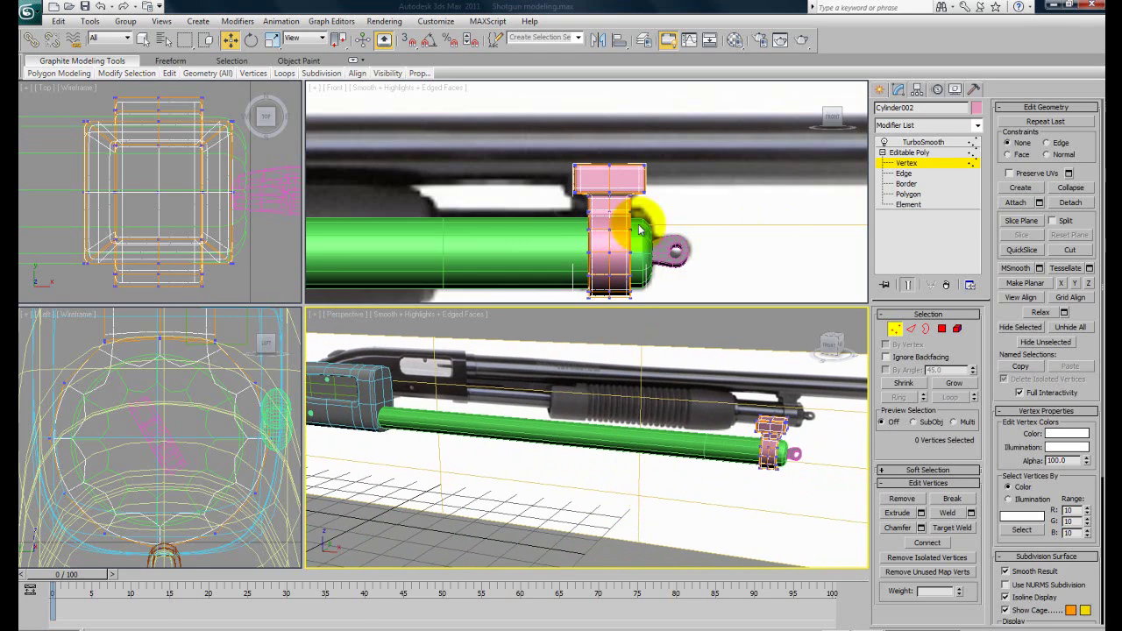
{"action": "scroll", "coordinate": [731, 230], "scroll_direction": "down", "scroll_amount": 5}
{"action": "middle_click_drag", "start_coordinate": [621, 237], "coordinate": [748, 221]}
{"action": "scroll", "coordinate": [748, 221], "scroll_direction": "up", "scroll_amount": 3}
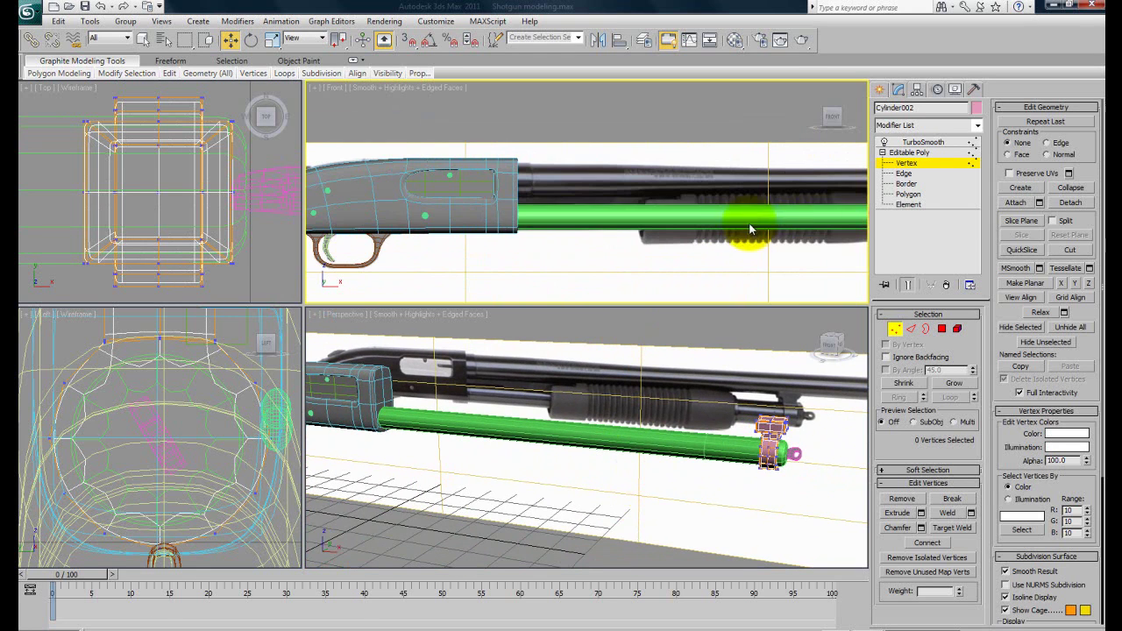
{"action": "left_click", "coordinate": [920, 142]}
{"action": "left_click", "coordinate": [675, 120]}
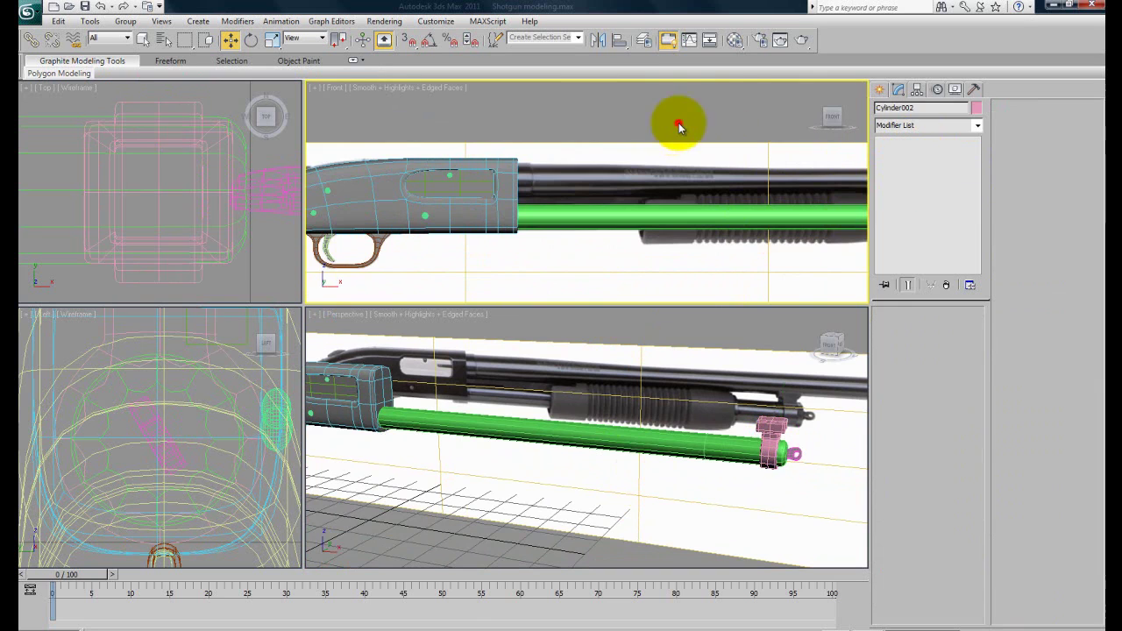
Step: Clone the green magazine tube upward onto the barrel in the front view as 1 independent copy named Cylinder003
{"action": "middle_click_drag", "start_coordinate": [641, 181], "coordinate": [642, 201]}
{"action": "middle_click_drag", "start_coordinate": [723, 216], "coordinate": [612, 204]}
{"action": "left_click", "coordinate": [489, 216]}
{"action": "mouse_move", "coordinate": [378, 184]}
{"action": "left_mouse_down", "text": "shift"}
{"action": "mouse_move", "coordinate": [366, 170]}
{"action": "mouse_move", "coordinate": [369, 146]}
{"action": "left_mouse_up", "text": "shift"}
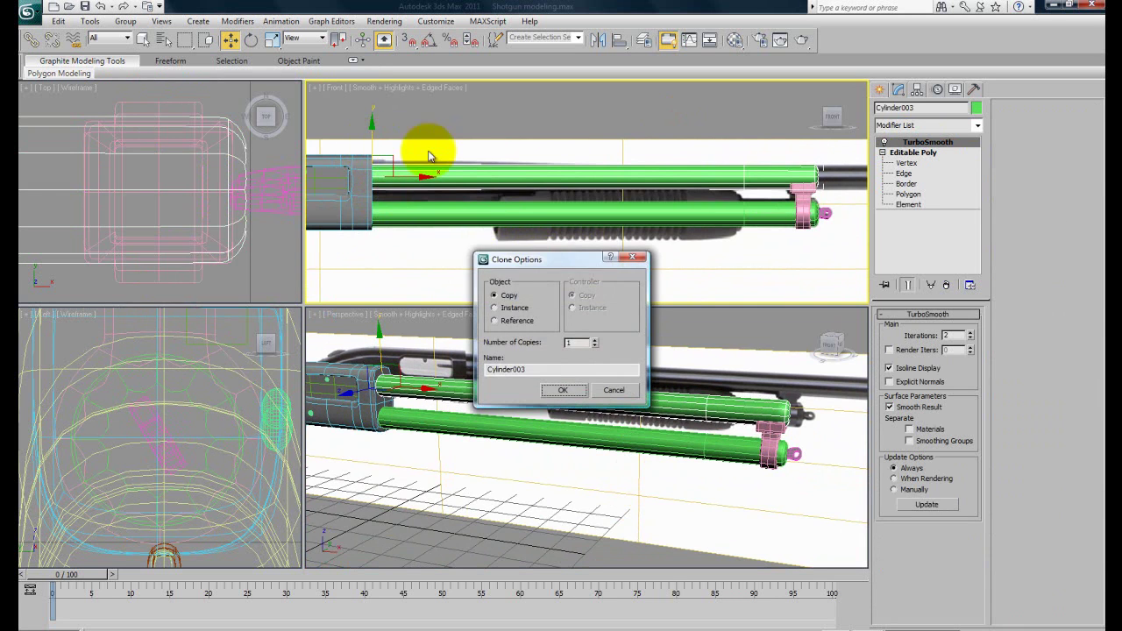
{"action": "left_click", "coordinate": [565, 391]}
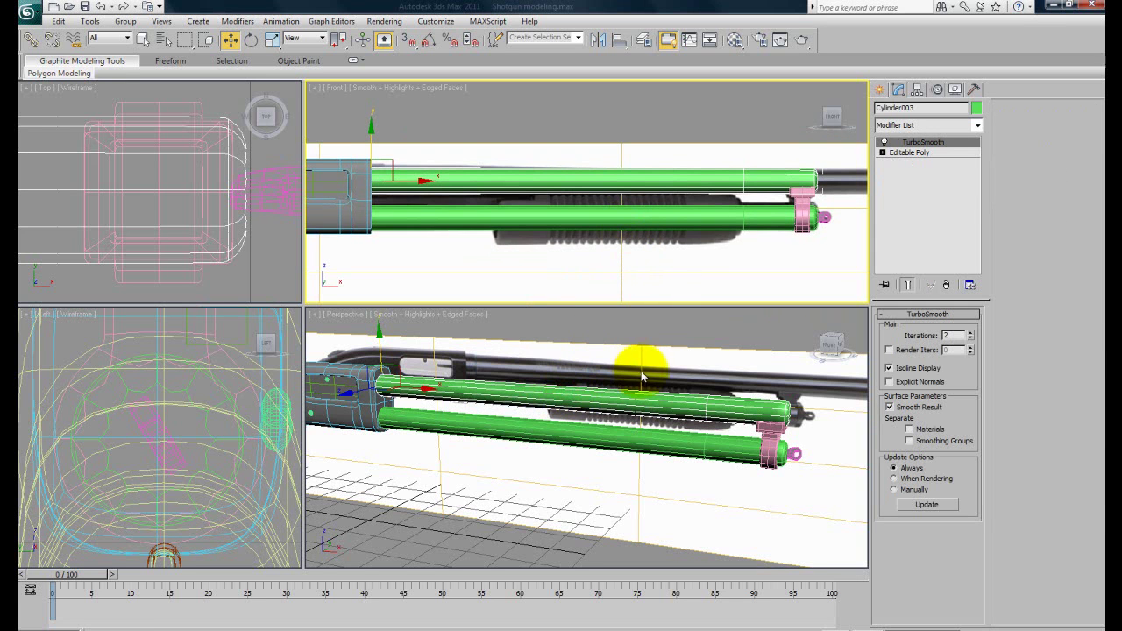
Step: Scale up the copied tube to fit the barrel in the reference image and move it slightly back toward the receiver
{"action": "left_click", "coordinate": [272, 40]}
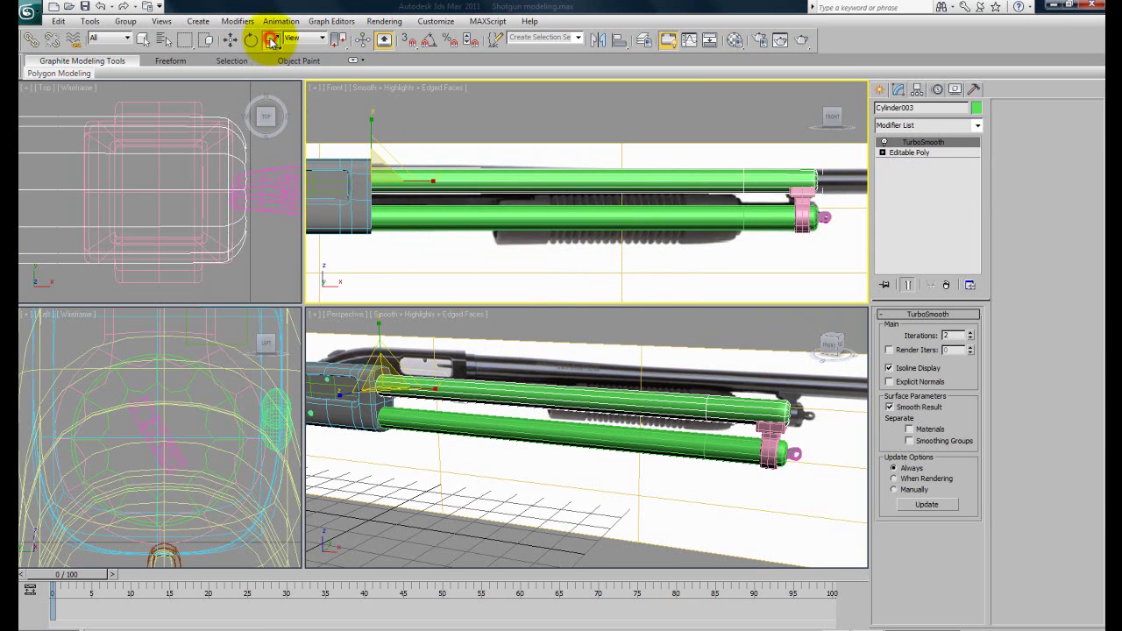
{"action": "middle_click_drag", "start_coordinate": [441, 231], "coordinate": [476, 248]}
{"action": "left_click_drag", "start_coordinate": [415, 190], "coordinate": [412, 175]}
{"action": "middle_click_drag", "start_coordinate": [739, 237], "coordinate": [708, 225]}
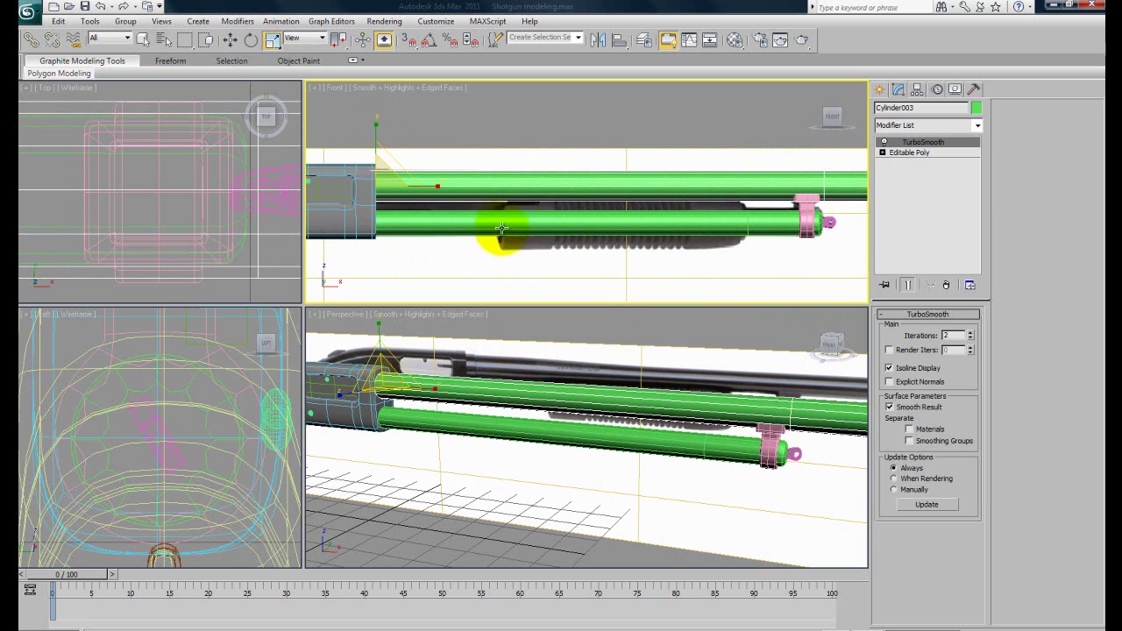
{"action": "key", "text": "w"}
{"action": "mouse_move", "coordinate": [404, 186]}
{"action": "left_mouse_down"}
{"action": "mouse_move", "coordinate": [410, 179]}
{"action": "mouse_move", "coordinate": [400, 183]}
{"action": "left_mouse_up"}
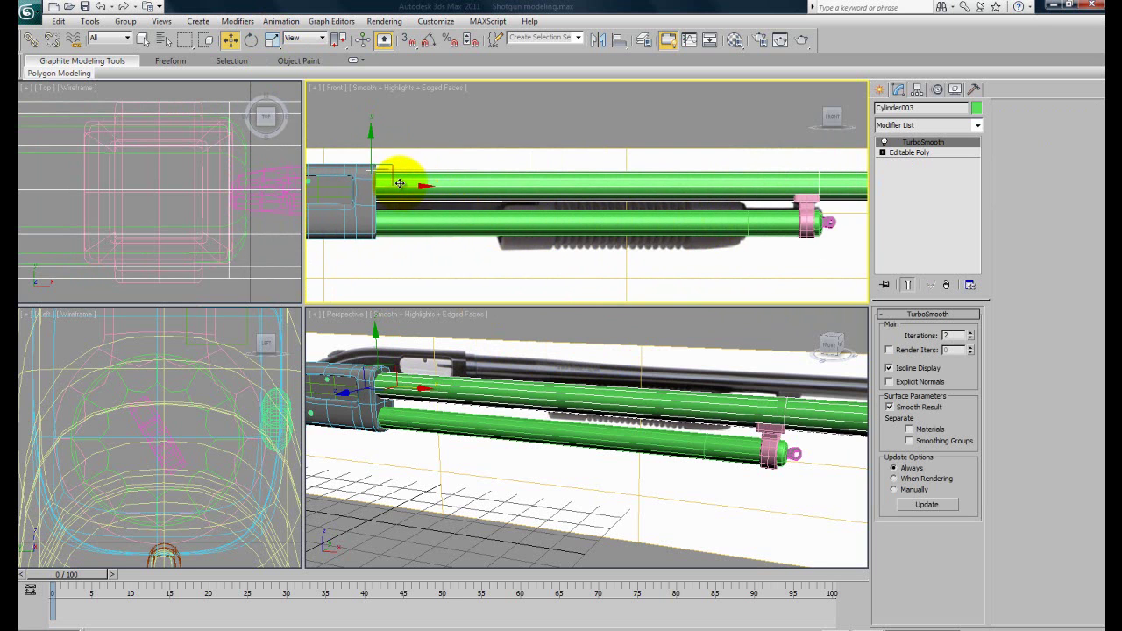
{"action": "scroll", "coordinate": [506, 417], "scroll_direction": "up", "scroll_amount": 5}
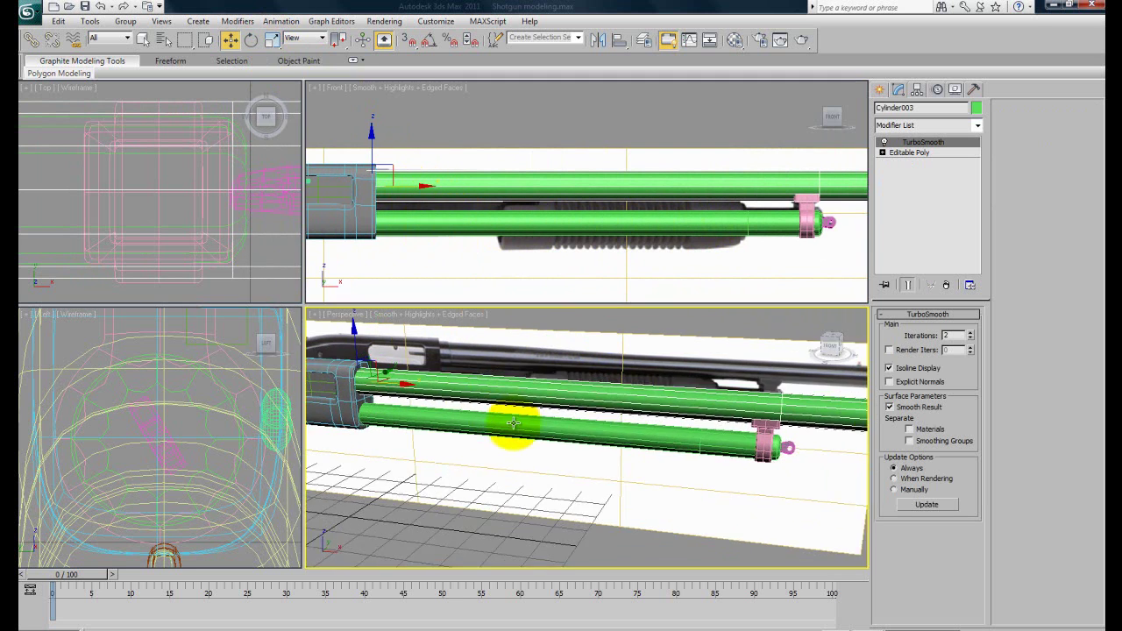
Step: Examine the copied barrel tube against the reference image from the receiver to its front end, with the edges of its cage shown
{"action": "left_click", "coordinate": [400, 342]}
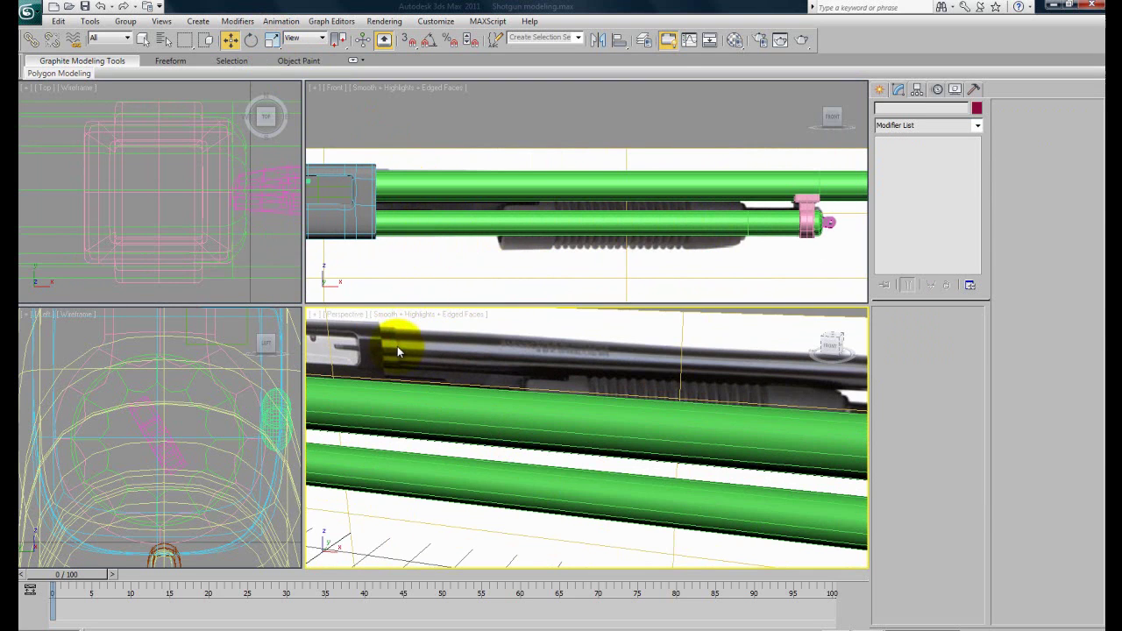
{"action": "left_click", "coordinate": [450, 275]}
{"action": "middle_click_drag", "start_coordinate": [434, 195], "coordinate": [476, 196]}
{"action": "left_click", "coordinate": [455, 182]}
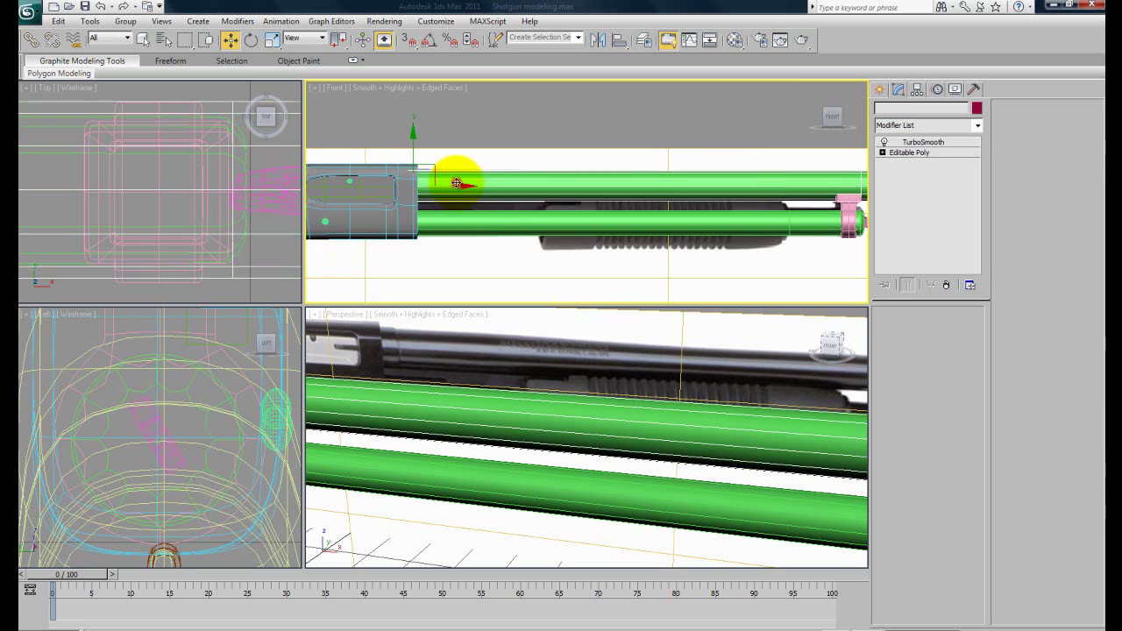
{"action": "scroll", "coordinate": [478, 219], "scroll_direction": "up", "scroll_amount": 2}
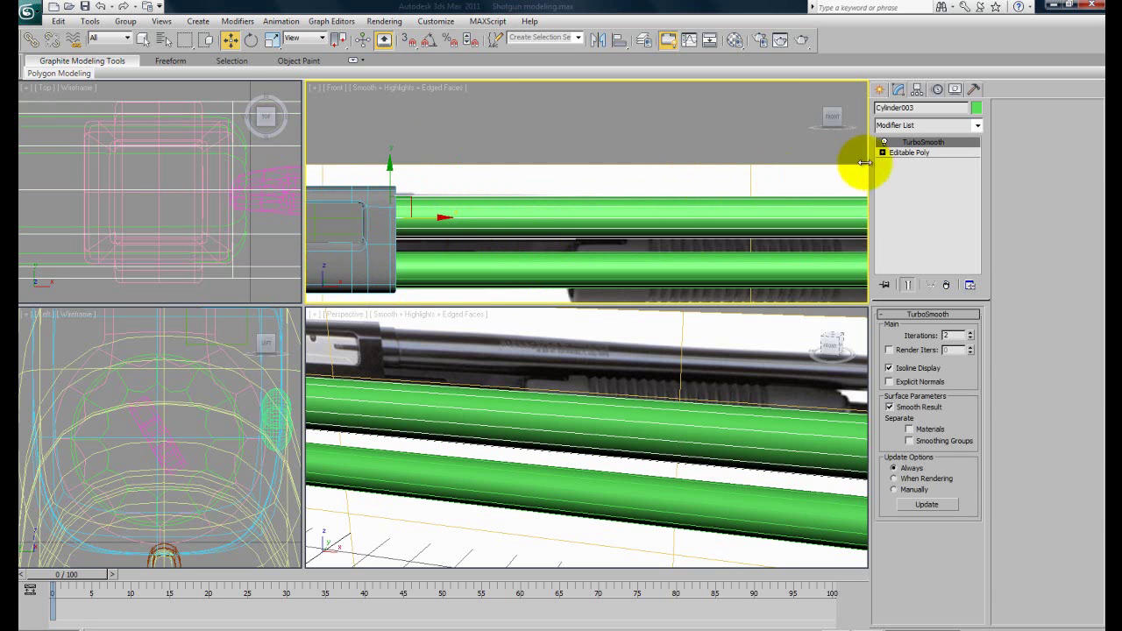
{"action": "left_click", "coordinate": [904, 174]}
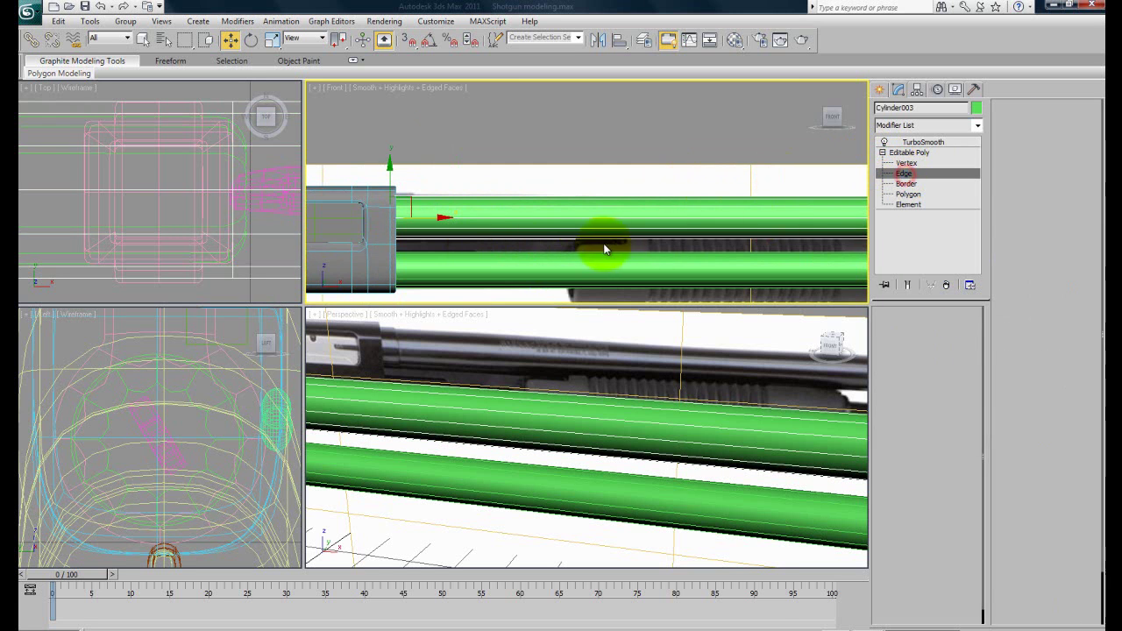
{"action": "scroll", "coordinate": [631, 244], "scroll_direction": "down", "scroll_amount": 4}
{"action": "middle_click_drag", "start_coordinate": [723, 449], "coordinate": [605, 420], "text": "alt"}
{"action": "middle_click_drag", "start_coordinate": [607, 431], "coordinate": [647, 217], "text": "alt"}
{"action": "left_click", "coordinate": [907, 285]}
{"action": "scroll", "coordinate": [638, 259], "scroll_direction": "up", "scroll_amount": 5}
{"action": "scroll", "coordinate": [643, 210], "scroll_direction": "up", "scroll_amount": 2}
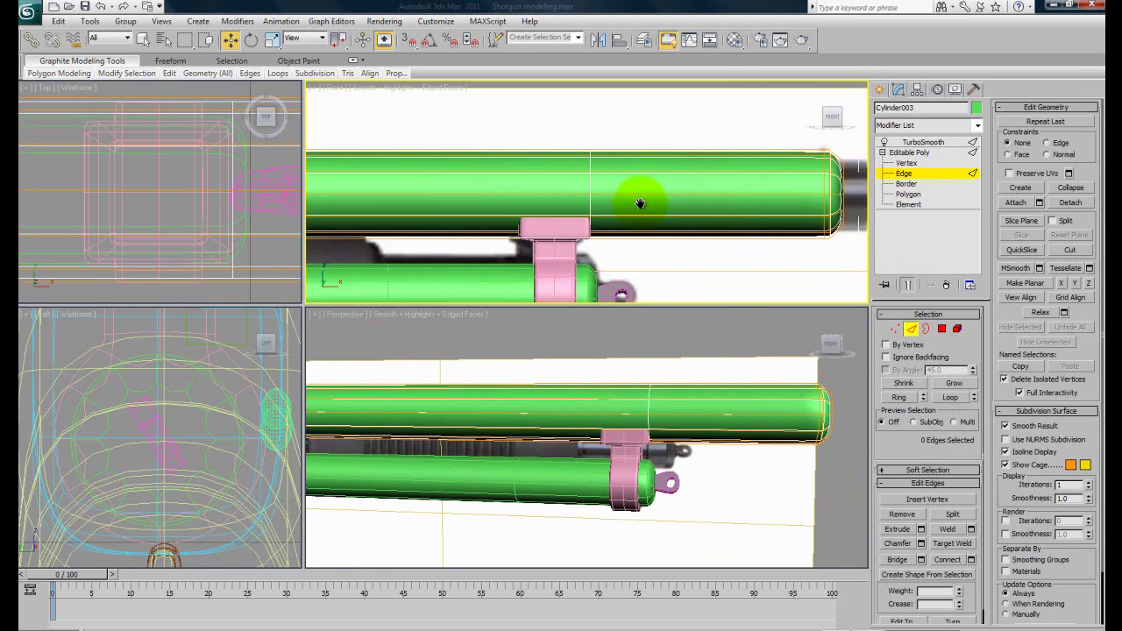
{"action": "middle_click_drag", "start_coordinate": [634, 258], "coordinate": [651, 233]}
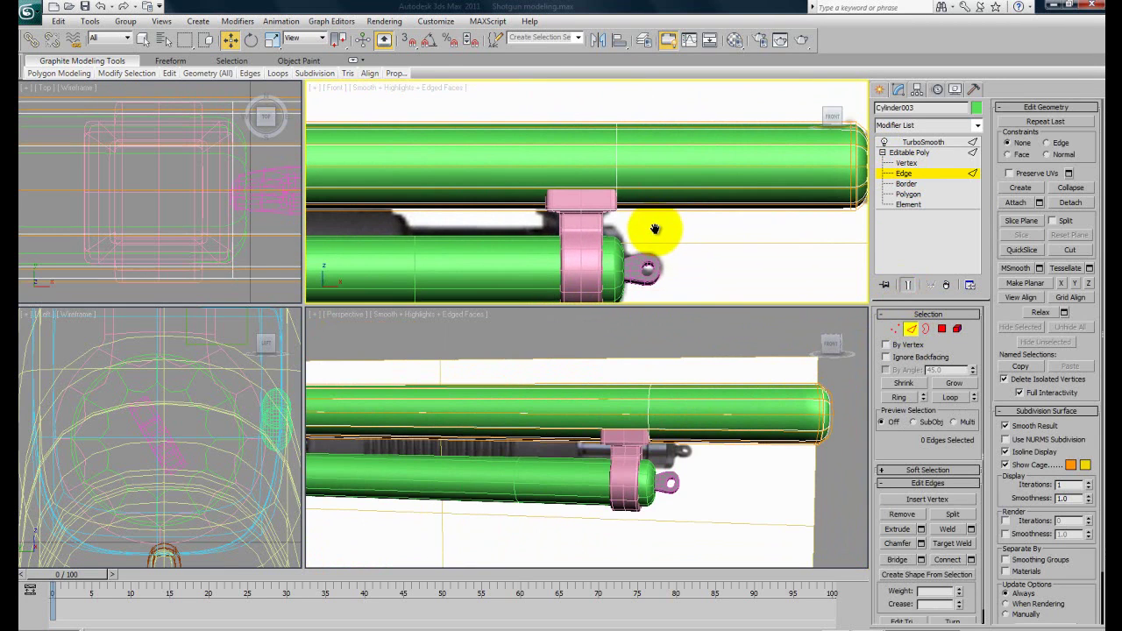
Step: Scale the whole barrel tube down slightly at its smoothed level so its thickness matches the barrel in the reference image
{"action": "left_click", "coordinate": [906, 164]}
{"action": "middle_click_drag", "start_coordinate": [764, 226], "coordinate": [872, 232]}
{"action": "scroll", "coordinate": [872, 232], "scroll_direction": "down", "scroll_amount": 3}
{"action": "middle_click_drag", "start_coordinate": [533, 230], "coordinate": [810, 224]}
{"action": "left_click", "coordinate": [921, 142]}
{"action": "middle_click_drag", "start_coordinate": [523, 234], "coordinate": [456, 254]}
{"action": "scroll", "coordinate": [605, 256], "scroll_direction": "down", "scroll_amount": 2}
{"action": "left_click", "coordinate": [274, 41]}
{"action": "left_click_drag", "start_coordinate": [348, 179], "coordinate": [345, 180]}
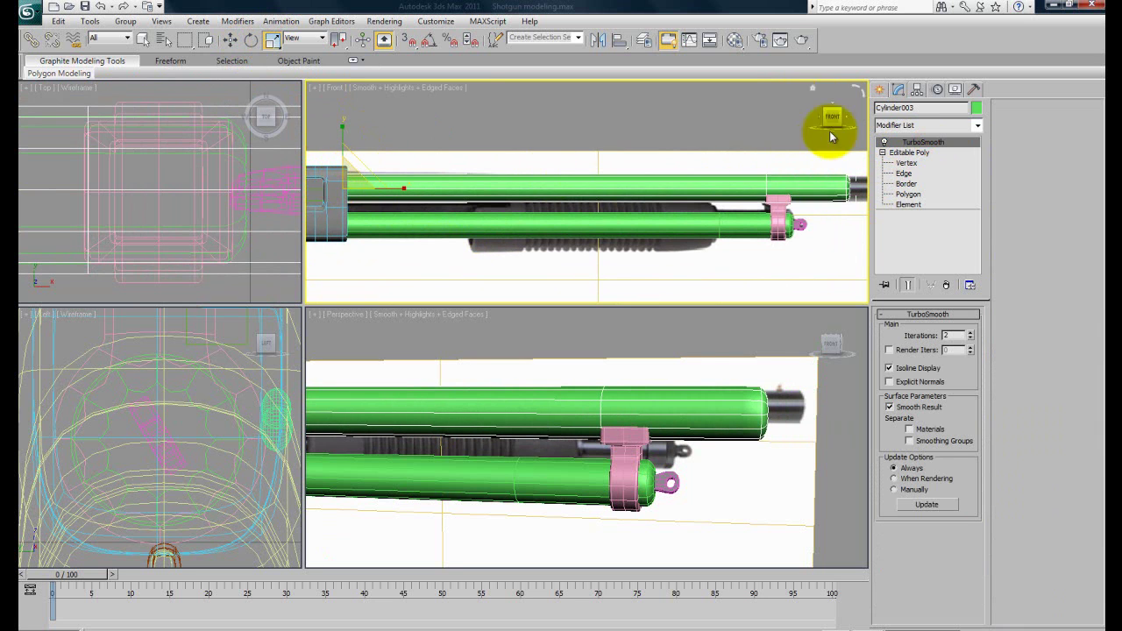
Step: Select all the vertices at the barrel tube's front end and move them forward to the muzzle in the reference image
{"action": "left_click", "coordinate": [905, 163]}
{"action": "middle_click_drag", "start_coordinate": [809, 240], "coordinate": [598, 253]}
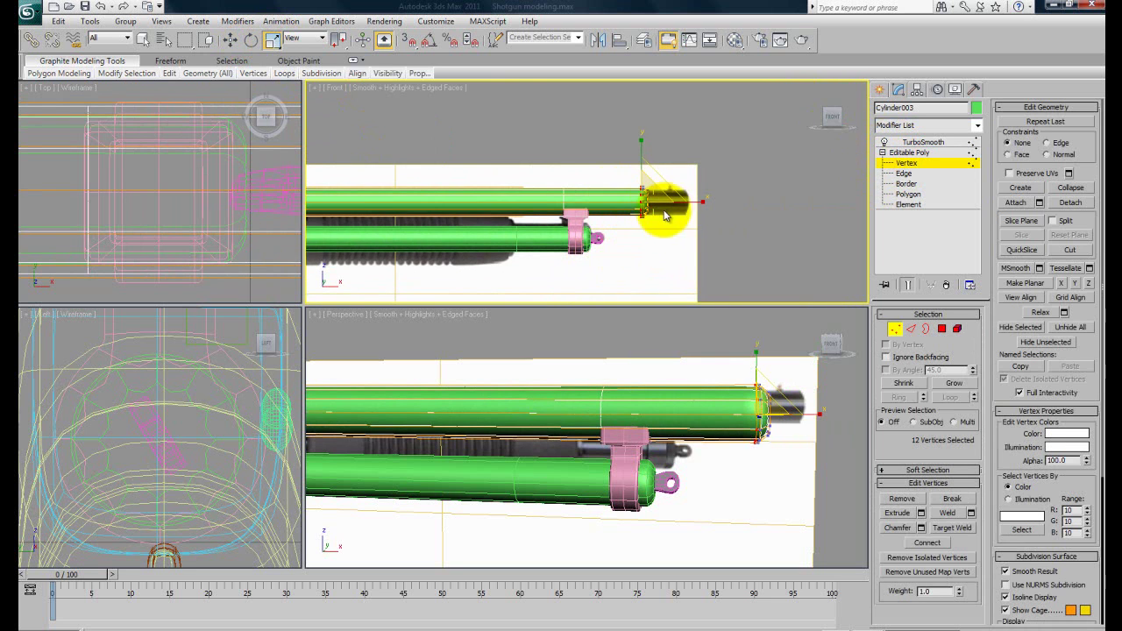
{"action": "left_click_drag", "start_coordinate": [620, 169], "coordinate": [663, 238]}
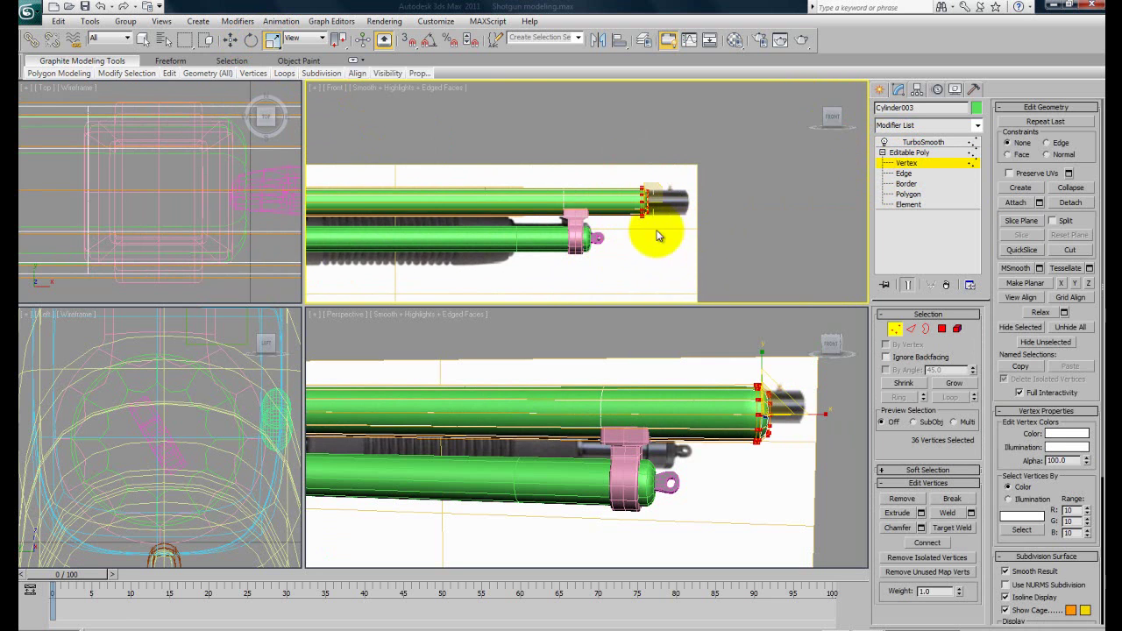
{"action": "key", "text": "w"}
{"action": "left_click_drag", "start_coordinate": [688, 202], "coordinate": [722, 203]}
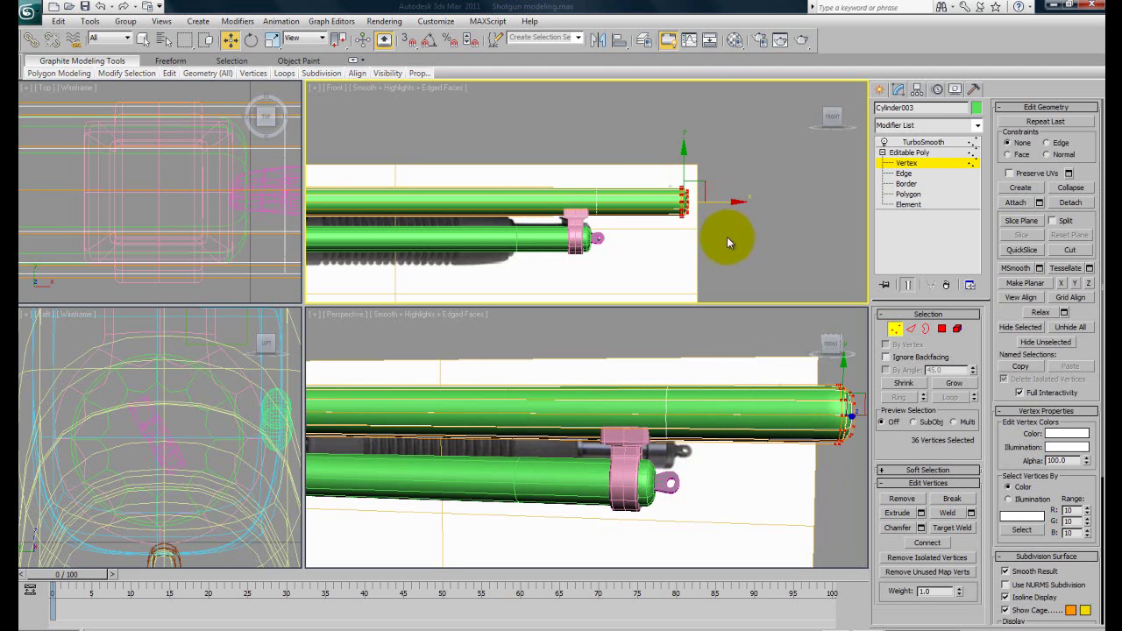
Step: Examine from several angles how the clamp meets the underside of the barrel, leaving the barrel's vertex editing and deselecting it
{"action": "middle_click_drag", "start_coordinate": [769, 399], "coordinate": [575, 443], "text": "alt"}
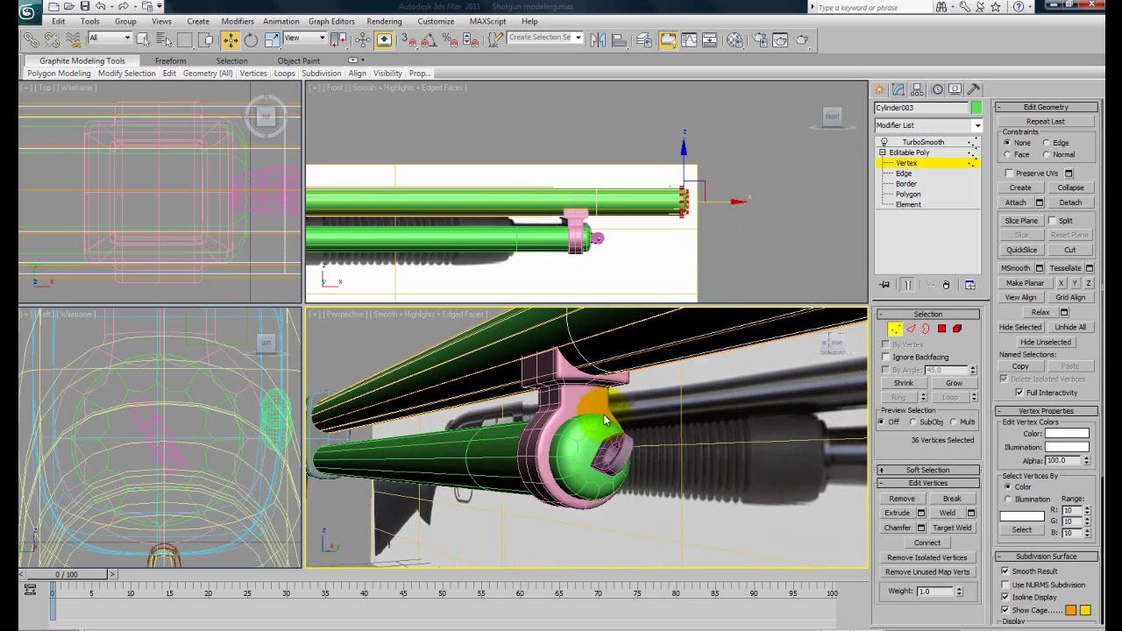
{"action": "scroll", "coordinate": [595, 240], "scroll_direction": "up", "scroll_amount": 4}
{"action": "middle_click_drag", "start_coordinate": [606, 433], "coordinate": [573, 428], "text": "alt"}
{"action": "scroll", "coordinate": [573, 428], "scroll_direction": "up", "scroll_amount": 3}
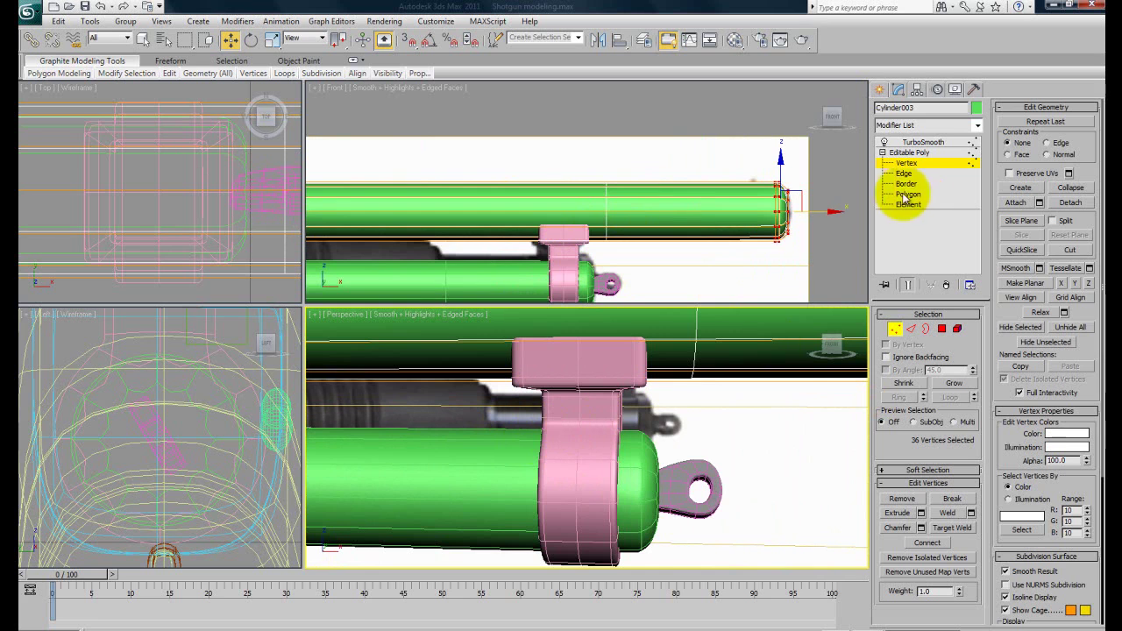
{"action": "scroll", "coordinate": [631, 393], "scroll_direction": "down", "scroll_amount": 5}
{"action": "middle_click_drag", "start_coordinate": [663, 441], "coordinate": [634, 424], "text": "alt"}
{"action": "scroll", "coordinate": [634, 424], "scroll_direction": "up", "scroll_amount": 2}
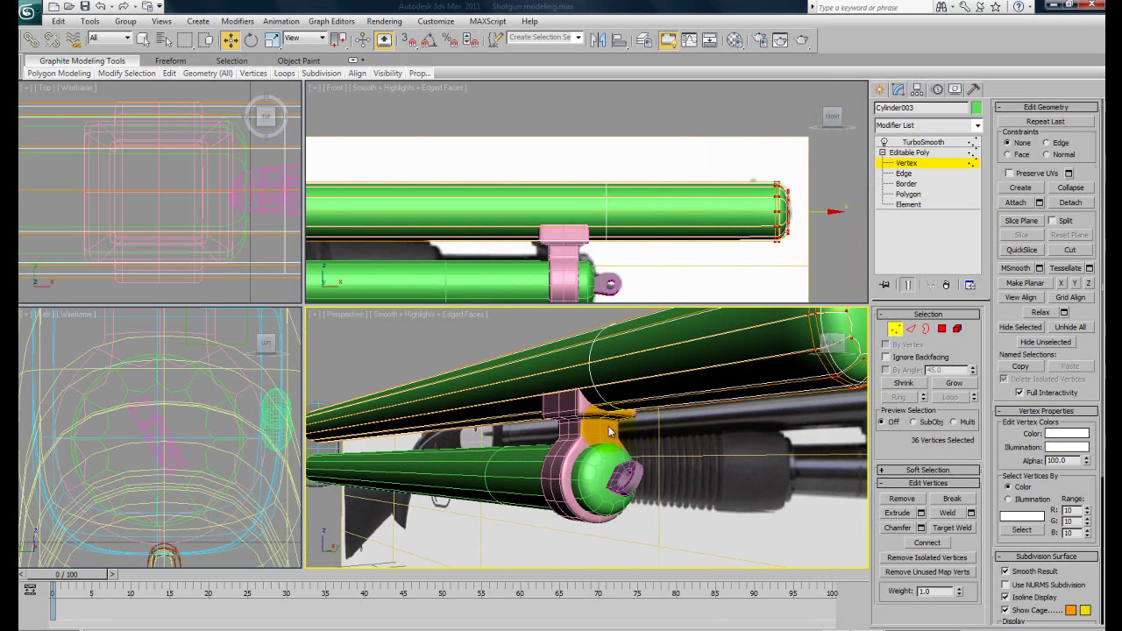
{"action": "left_click", "coordinate": [923, 141]}
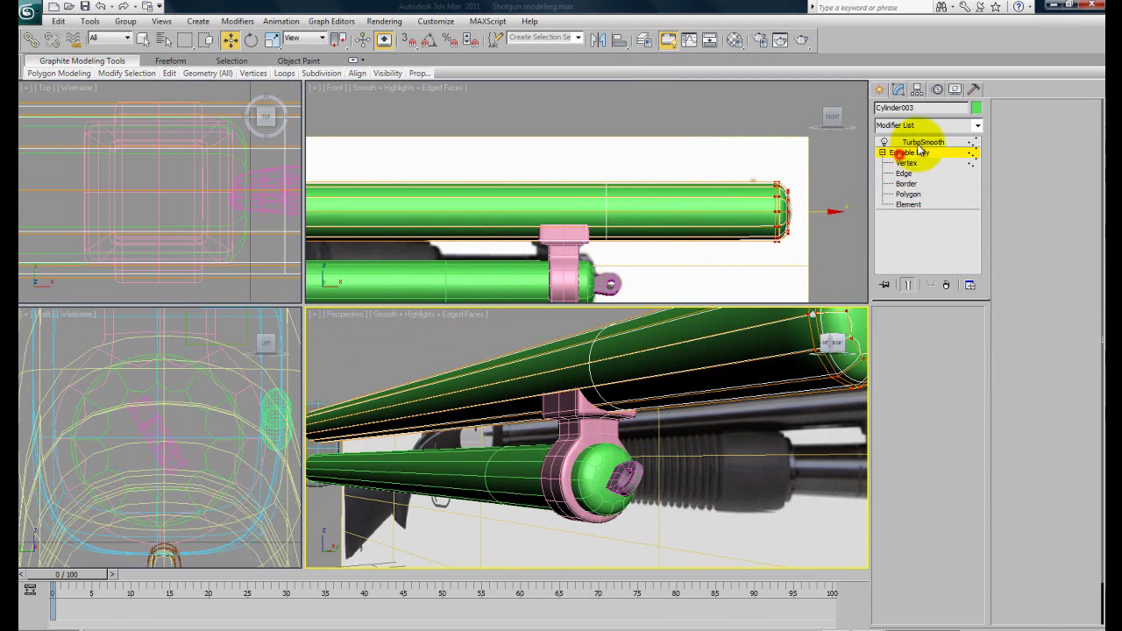
{"action": "left_click", "coordinate": [448, 324]}
Step: Lower the vertices of the pink clamp's upper block slightly in the front view and return to its smoothed level
{"action": "left_click", "coordinate": [588, 432]}
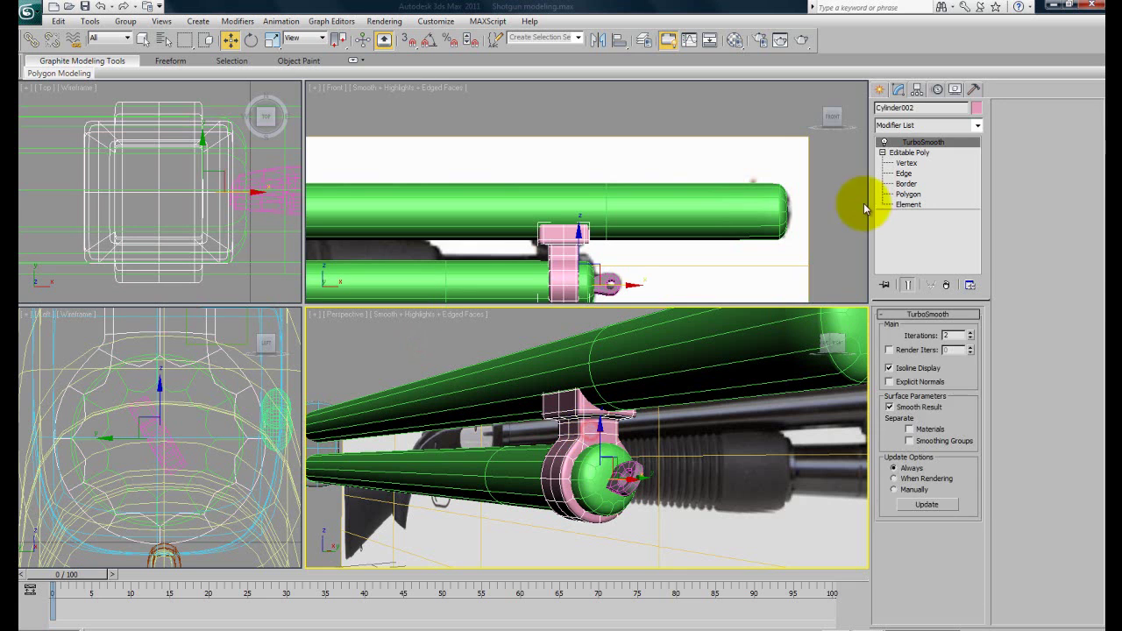
{"action": "left_click", "coordinate": [906, 162]}
{"action": "middle_click_drag", "start_coordinate": [635, 294], "coordinate": [605, 175], "text": "ctrl+alt"}
{"action": "left_click_drag", "start_coordinate": [474, 127], "coordinate": [706, 235]}
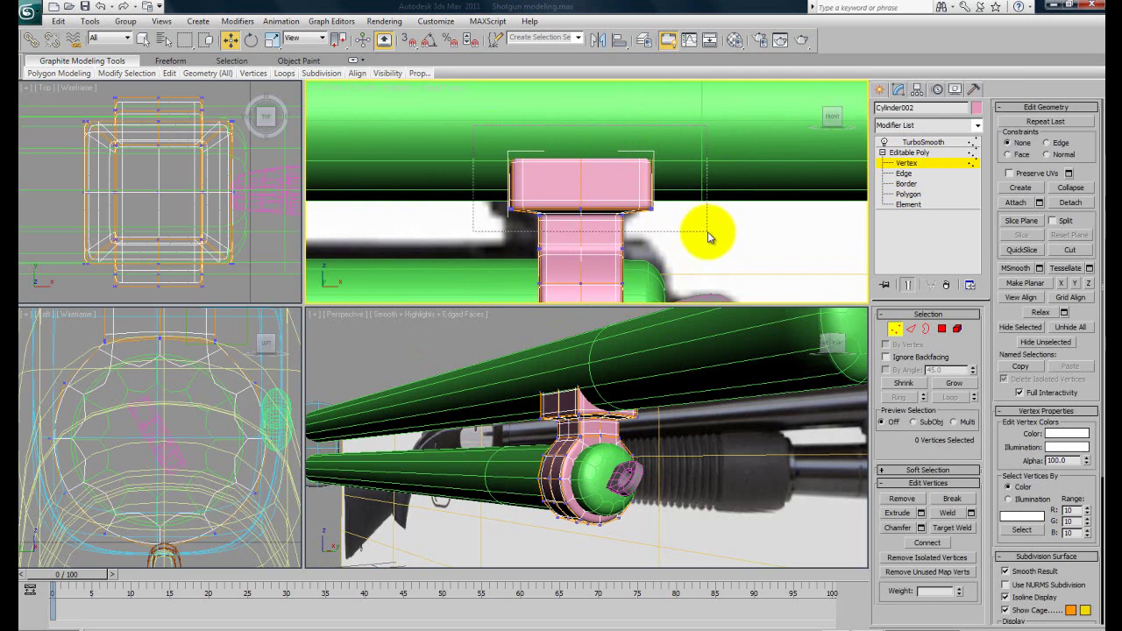
{"action": "left_click_drag", "start_coordinate": [710, 237], "coordinate": [708, 233]}
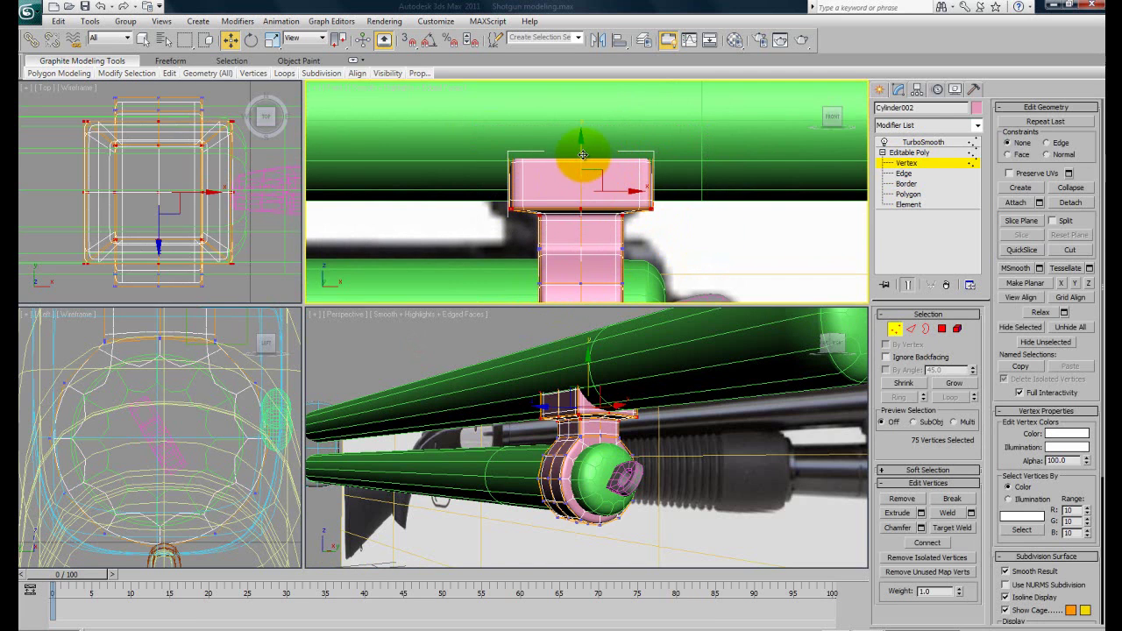
{"action": "left_click_drag", "start_coordinate": [582, 154], "coordinate": [581, 176]}
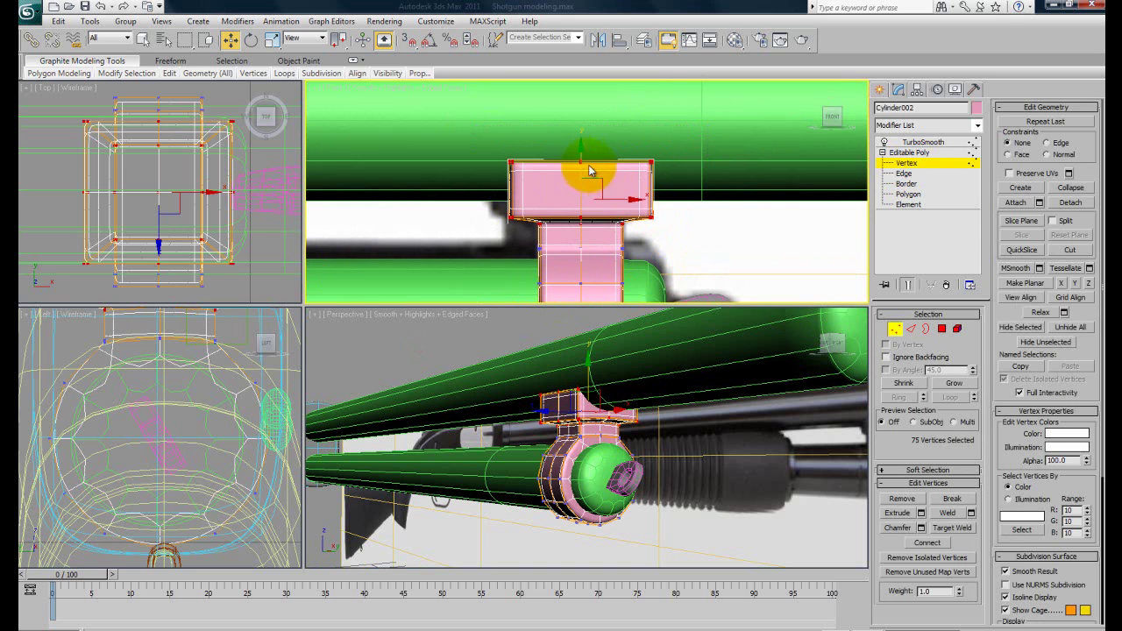
{"action": "left_click", "coordinate": [710, 232]}
{"action": "left_click", "coordinate": [920, 142]}
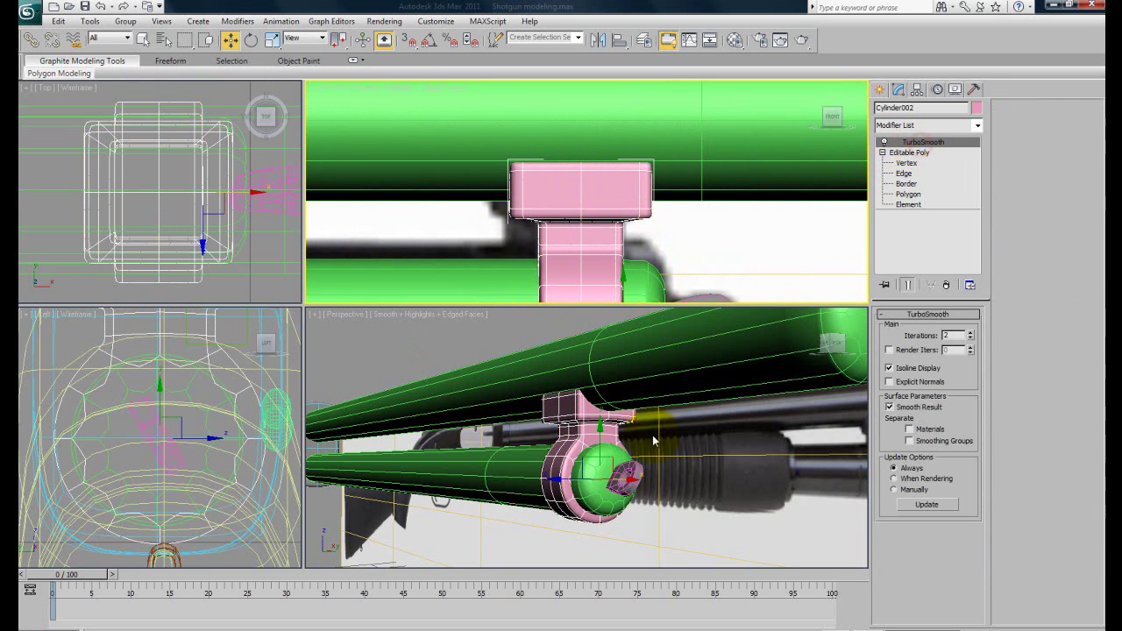
Step: Deselect the clamp, turn off edged faces in the perspective view and examine the whole shotgun from the muzzle end
{"action": "left_click", "coordinate": [469, 344]}
{"action": "middle_click_drag", "start_coordinate": [464, 333], "coordinate": [512, 478], "text": "alt"}
{"action": "key", "text": "F4"}
{"action": "middle_click_drag", "start_coordinate": [603, 478], "coordinate": [551, 484], "text": "alt"}
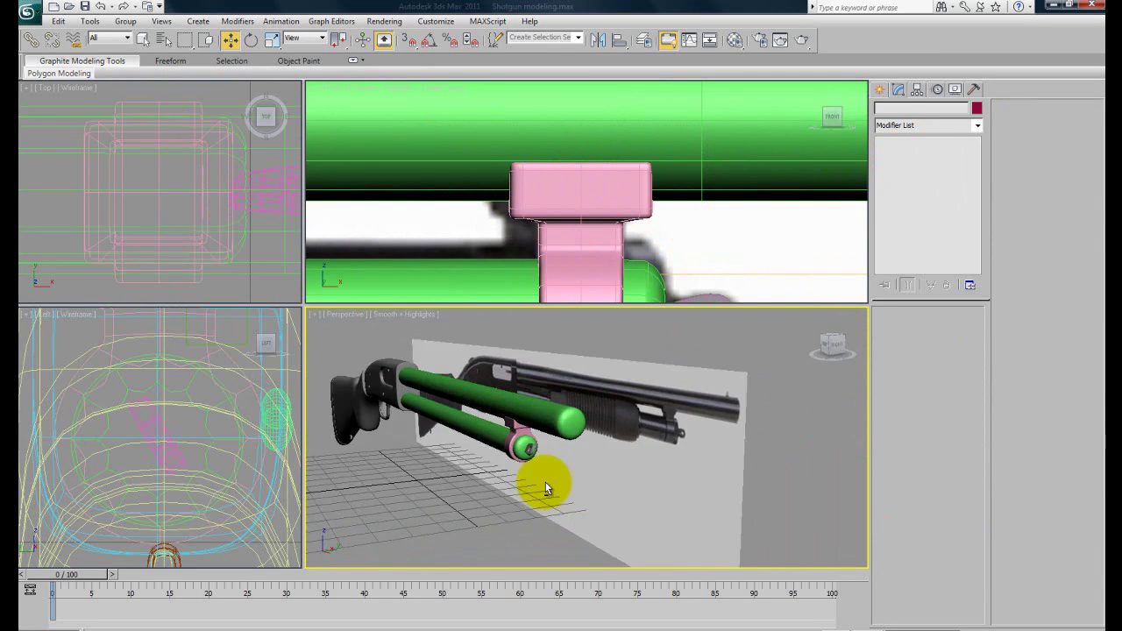
{"action": "scroll", "coordinate": [549, 480], "scroll_direction": "up", "scroll_amount": 4}
Step: Select the polygon capping the barrel's front end and hide the barrel's smoothed end result
{"action": "left_click", "coordinate": [536, 402]}
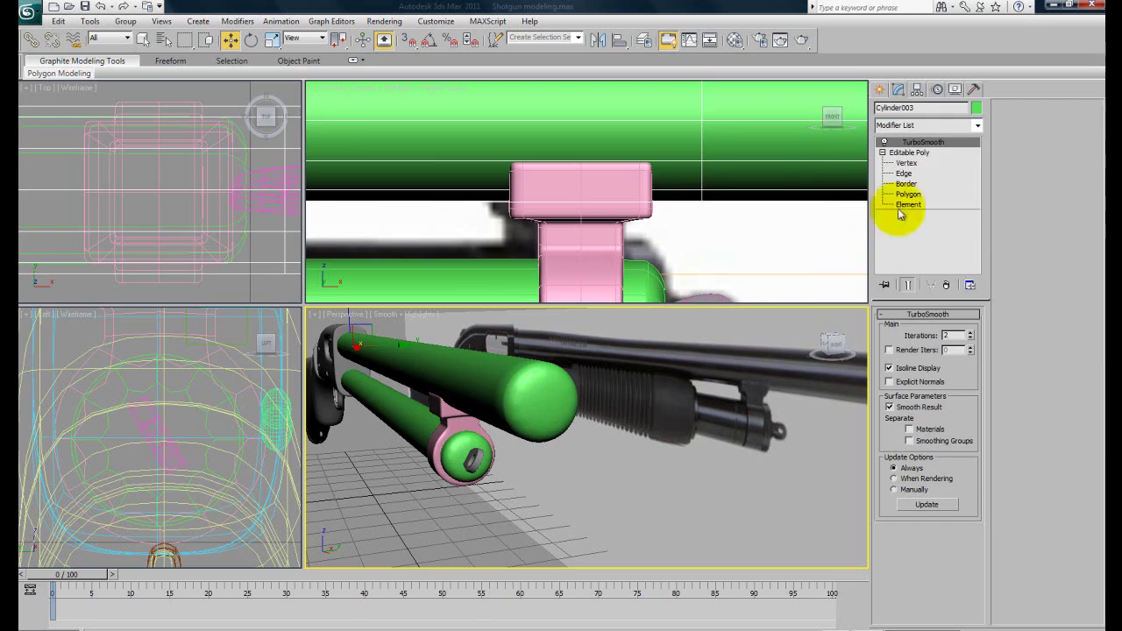
{"action": "left_click", "coordinate": [907, 165]}
{"action": "mouse_move", "coordinate": [611, 416]}
{"action": "middle_mouse_down", "text": "alt"}
{"action": "mouse_move", "coordinate": [645, 419]}
{"action": "mouse_move", "coordinate": [628, 426]}
{"action": "middle_mouse_up", "text": "alt"}
{"action": "left_click", "coordinate": [909, 195]}
{"action": "left_click", "coordinate": [526, 405]}
{"action": "scroll", "coordinate": [594, 421], "scroll_direction": "up", "scroll_amount": 2}
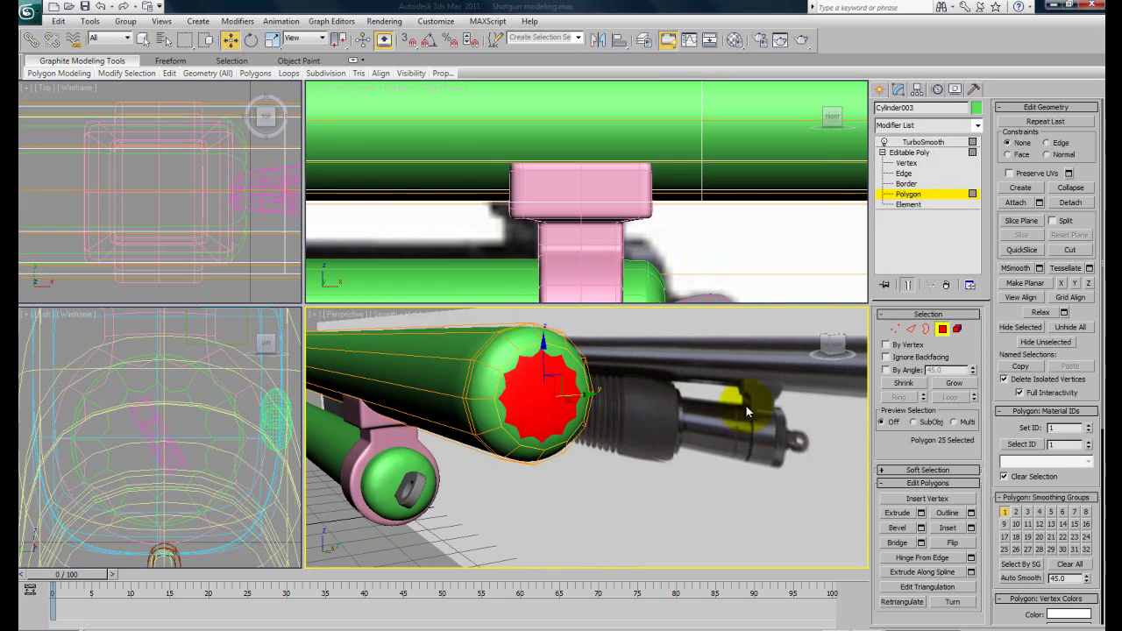
{"action": "left_click", "coordinate": [907, 285]}
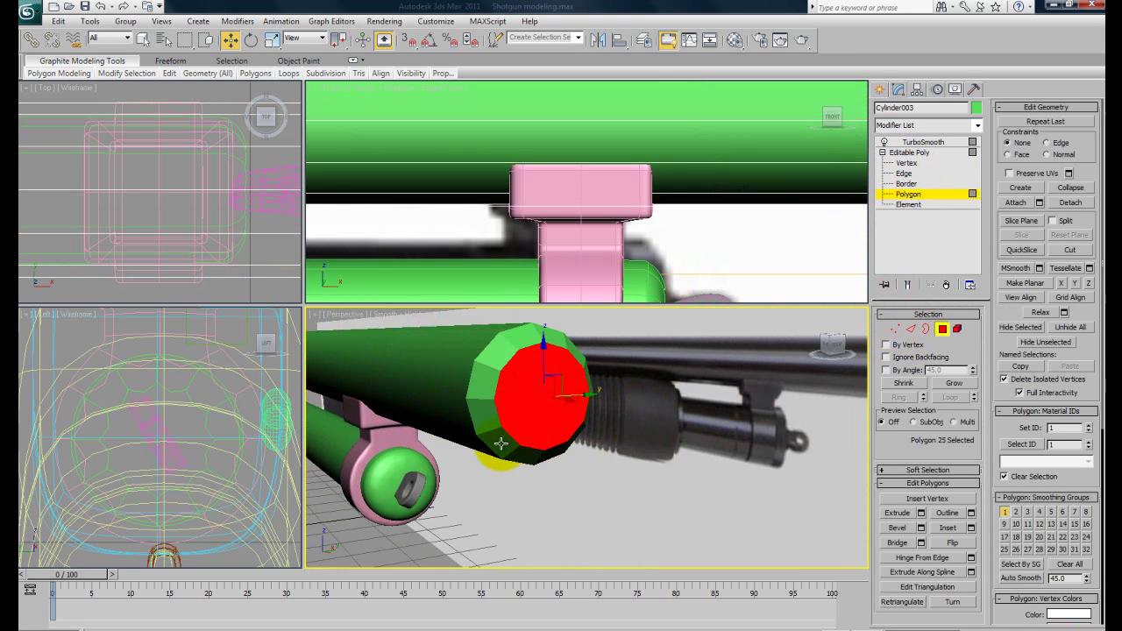
Step: Show edged faces again and scale up the barrel's end cap polygon until it matches the barrel's full diameter
{"action": "middle_click_drag", "start_coordinate": [502, 441], "coordinate": [517, 448]}
{"action": "key", "text": "F4"}
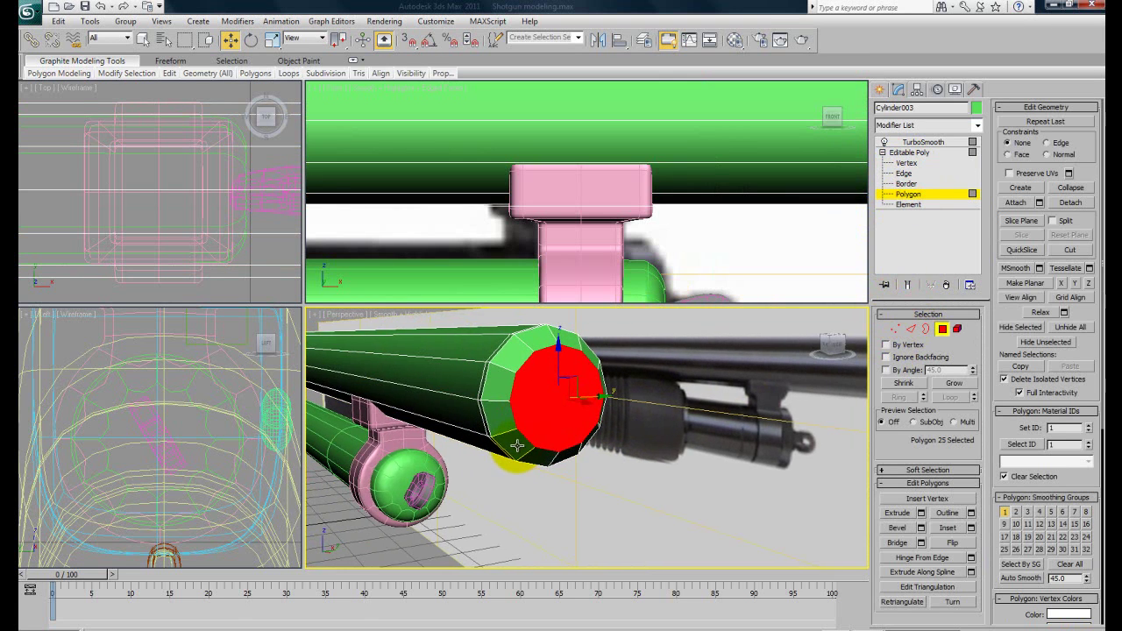
{"action": "key", "text": "r"}
{"action": "left_click_drag", "start_coordinate": [552, 386], "coordinate": [557, 383]}
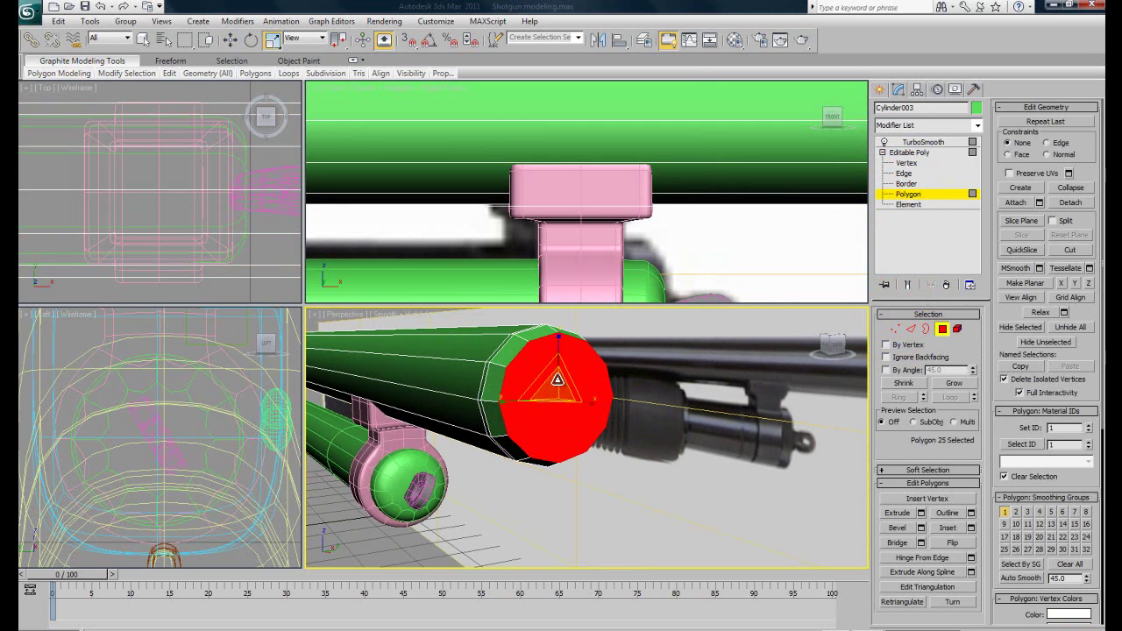
{"action": "middle_click_drag", "start_coordinate": [733, 252], "coordinate": [651, 270]}
{"action": "scroll", "coordinate": [651, 270], "scroll_direction": "down", "scroll_amount": 8}
{"action": "middle_click_drag", "start_coordinate": [730, 238], "coordinate": [639, 256]}
{"action": "scroll", "coordinate": [638, 257], "scroll_direction": "up", "scroll_amount": 3}
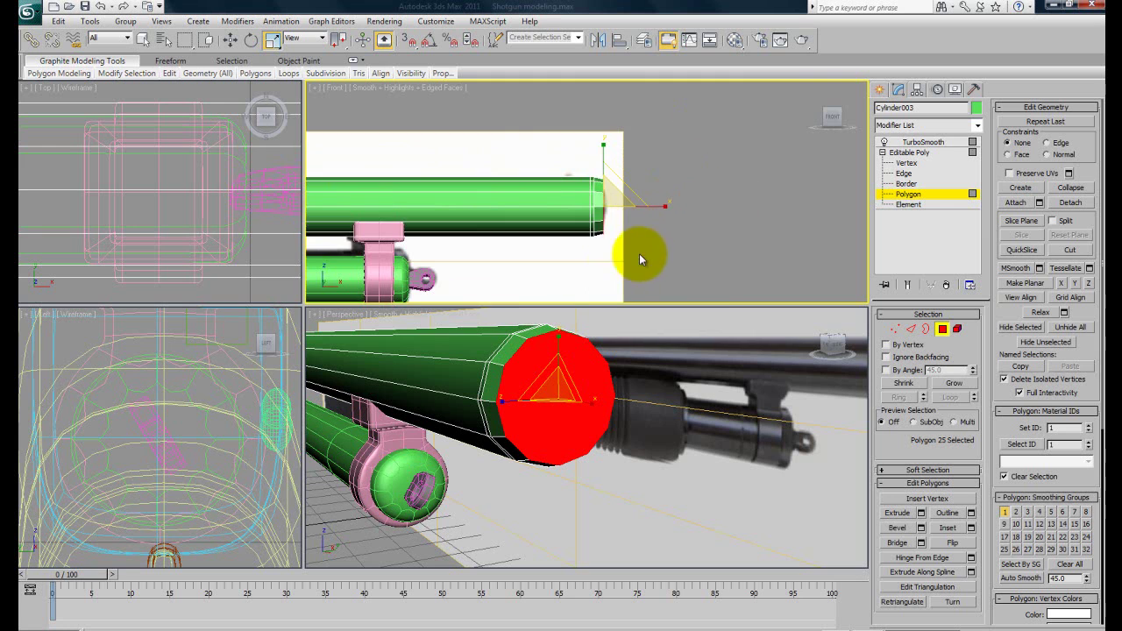
{"action": "middle_click_drag", "start_coordinate": [557, 386], "coordinate": [556, 392], "text": "alt"}
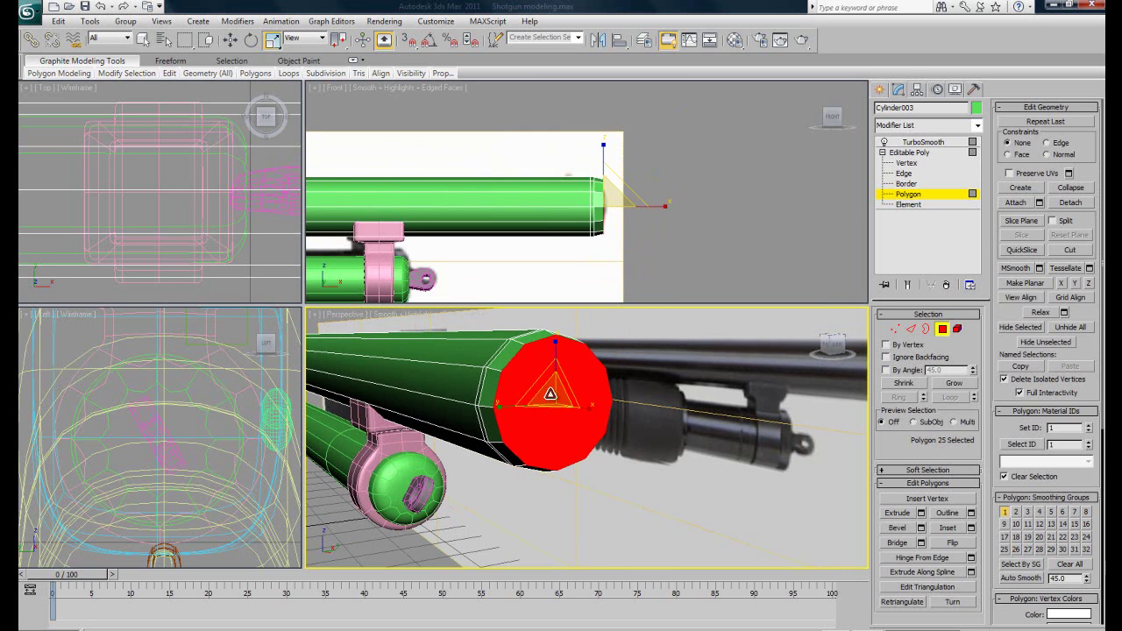
{"action": "left_click_drag", "start_coordinate": [549, 394], "coordinate": [553, 391]}
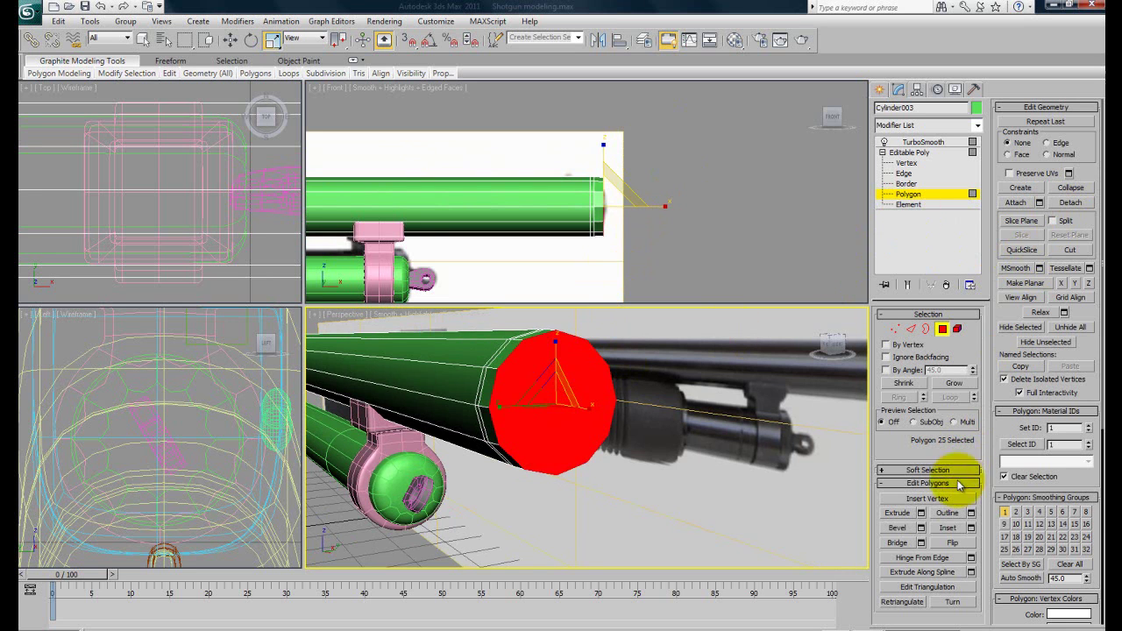
{"action": "left_click", "coordinate": [958, 529]}
{"action": "left_click_drag", "start_coordinate": [536, 393], "coordinate": [534, 396]}
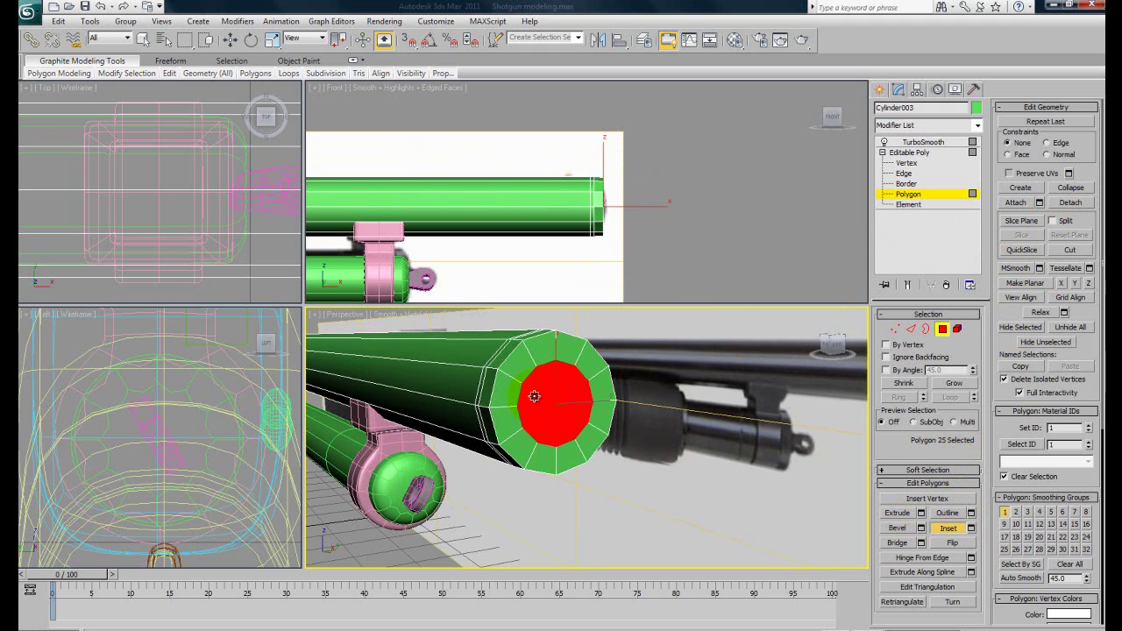
{"action": "key", "text": "ctrl+z"}
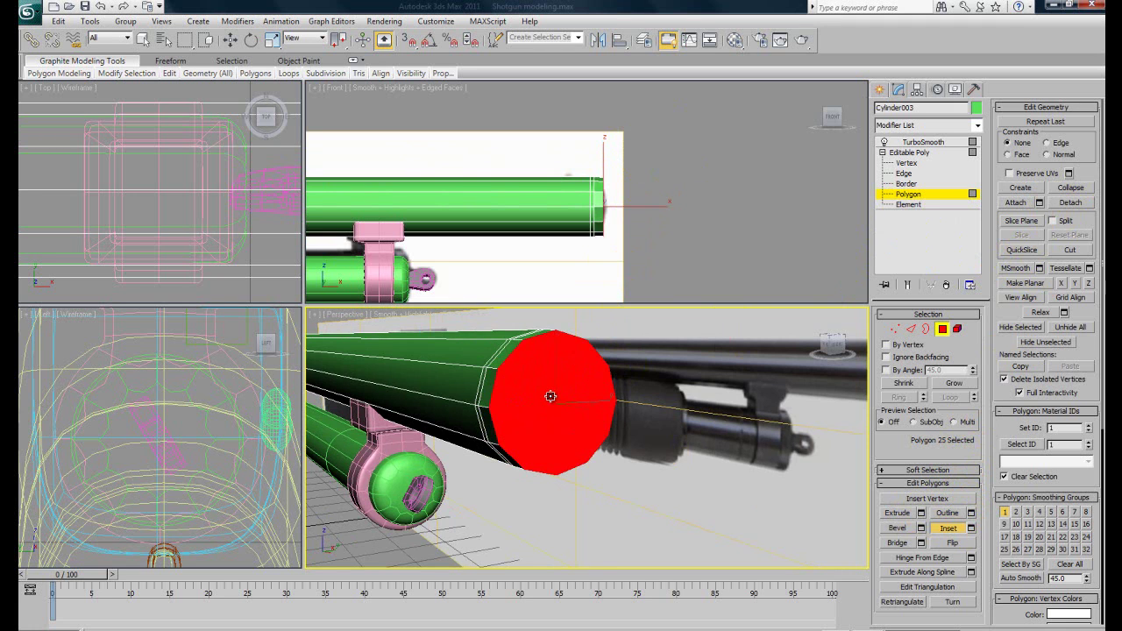
Step: Inset the barrel's end cap polygon to form the ring of the muzzle wall
{"action": "left_click", "coordinate": [974, 530]}
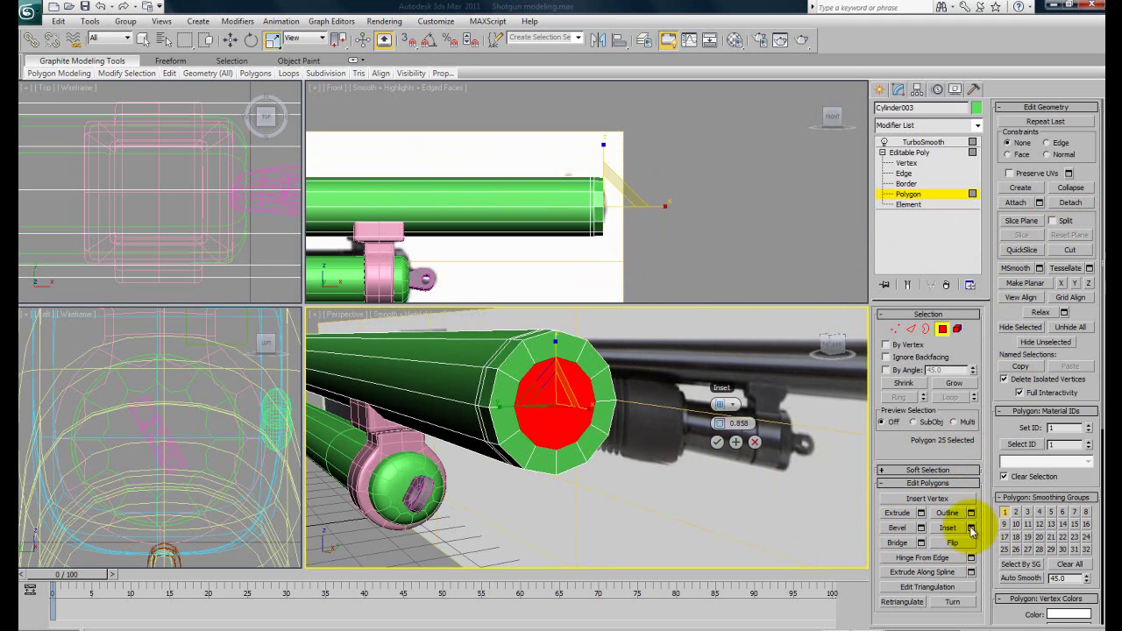
{"action": "left_click_drag", "start_coordinate": [720, 395], "coordinate": [648, 457]}
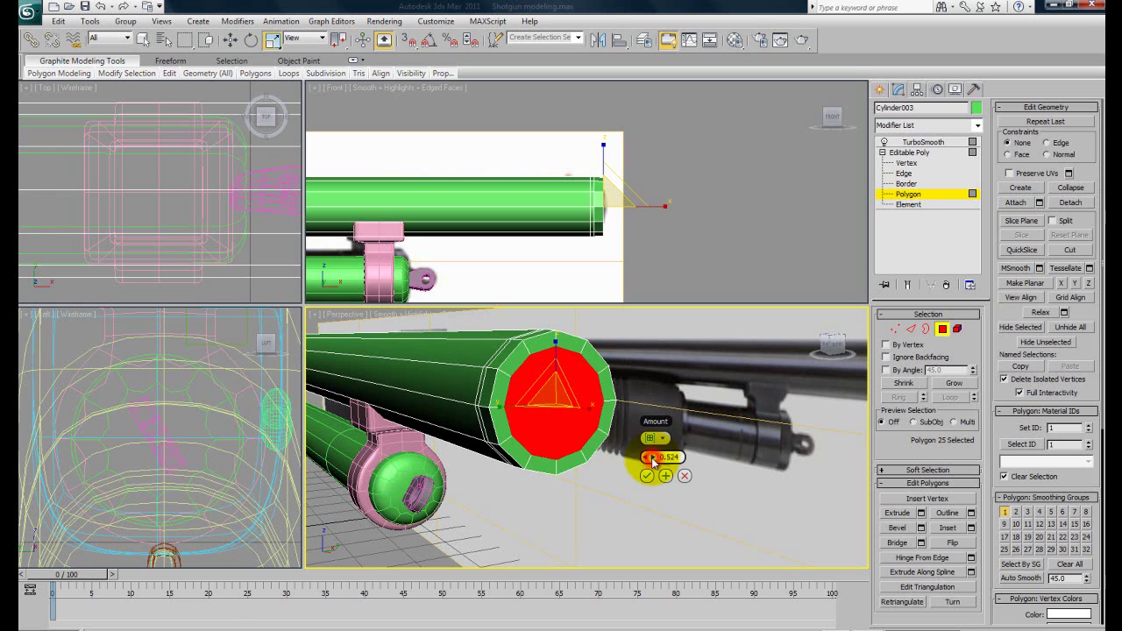
{"action": "left_click_drag", "start_coordinate": [651, 459], "coordinate": [650, 456]}
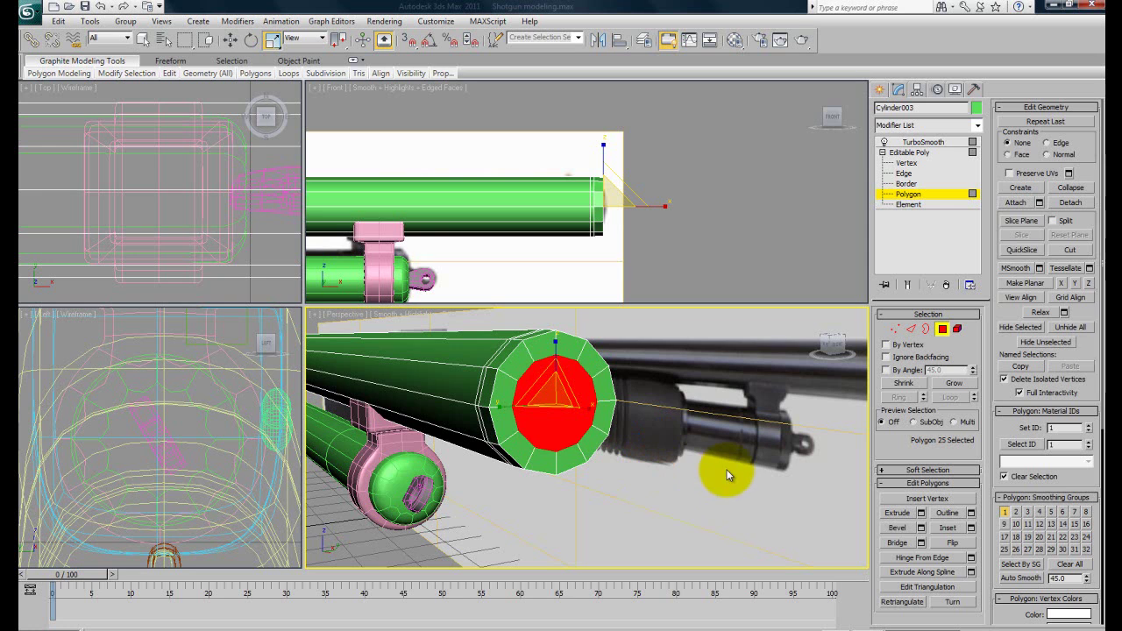
Step: Extrude the barrel's inner cap polygon slightly inward, by -0.174, to form a shallow edge loop behind the muzzle rim
{"action": "left_click", "coordinate": [921, 513]}
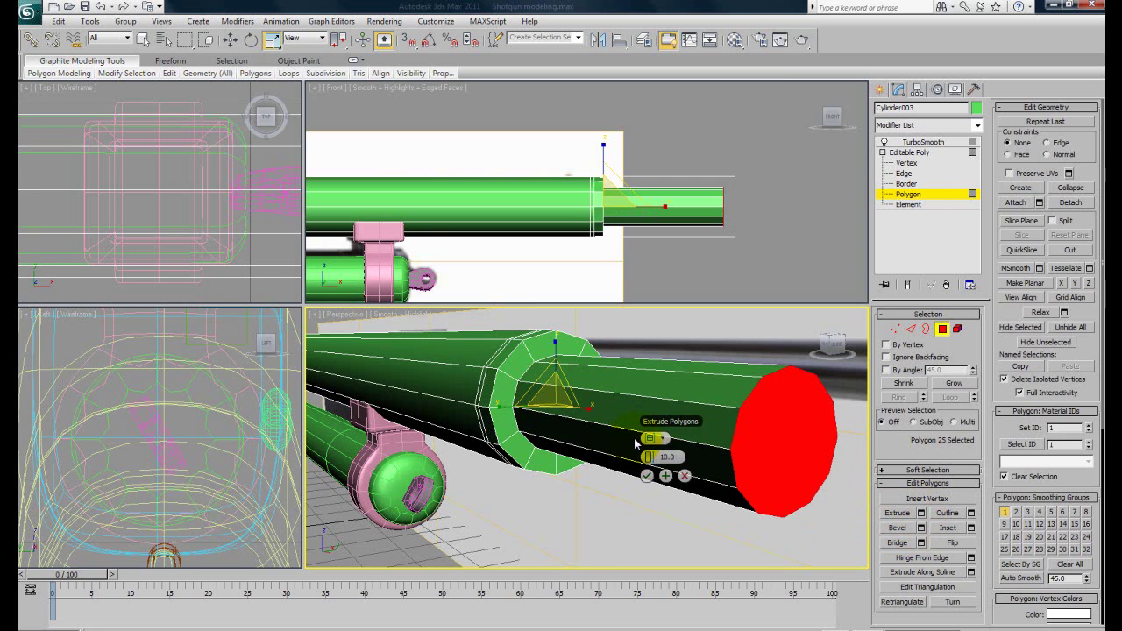
{"action": "left_click_drag", "start_coordinate": [652, 456], "coordinate": [618, 473]}
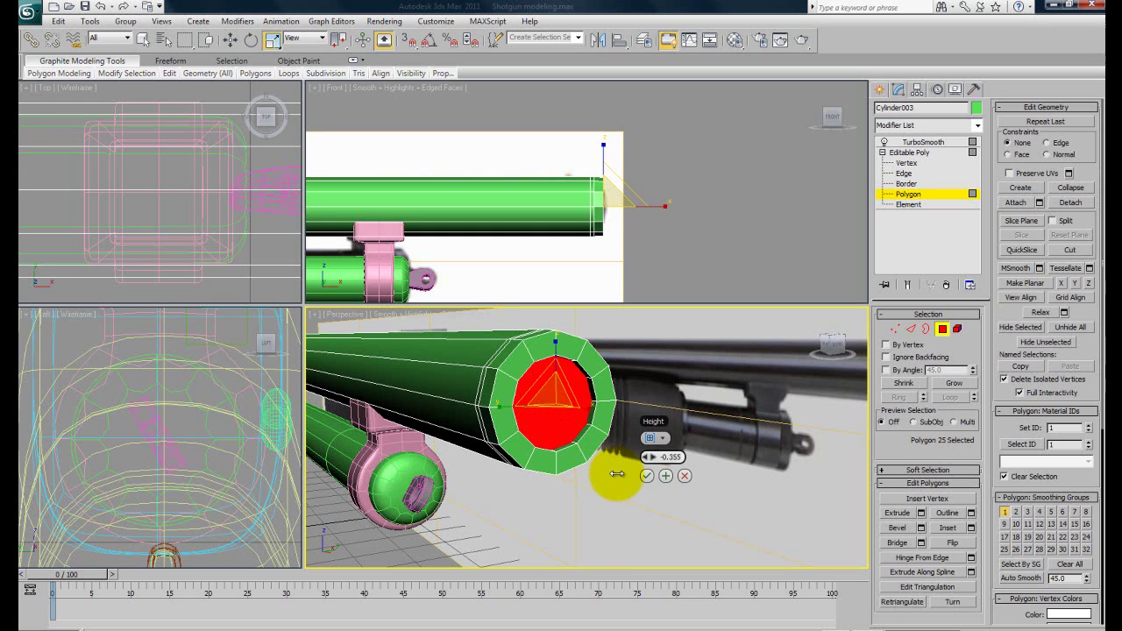
{"action": "left_click", "coordinate": [646, 476]}
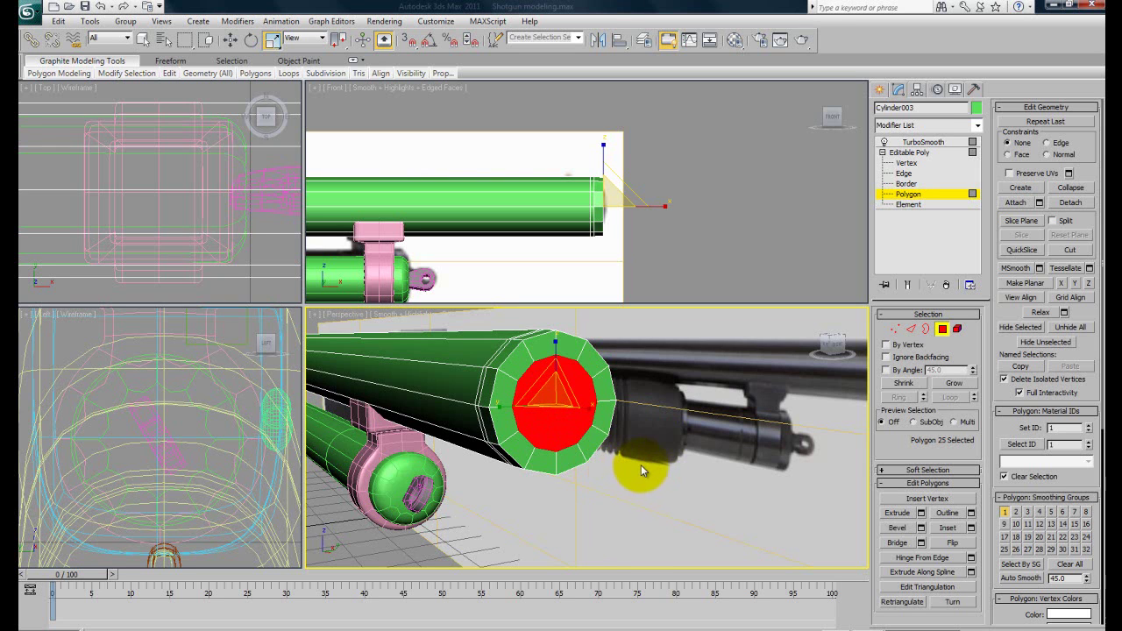
{"action": "left_click", "coordinate": [921, 513]}
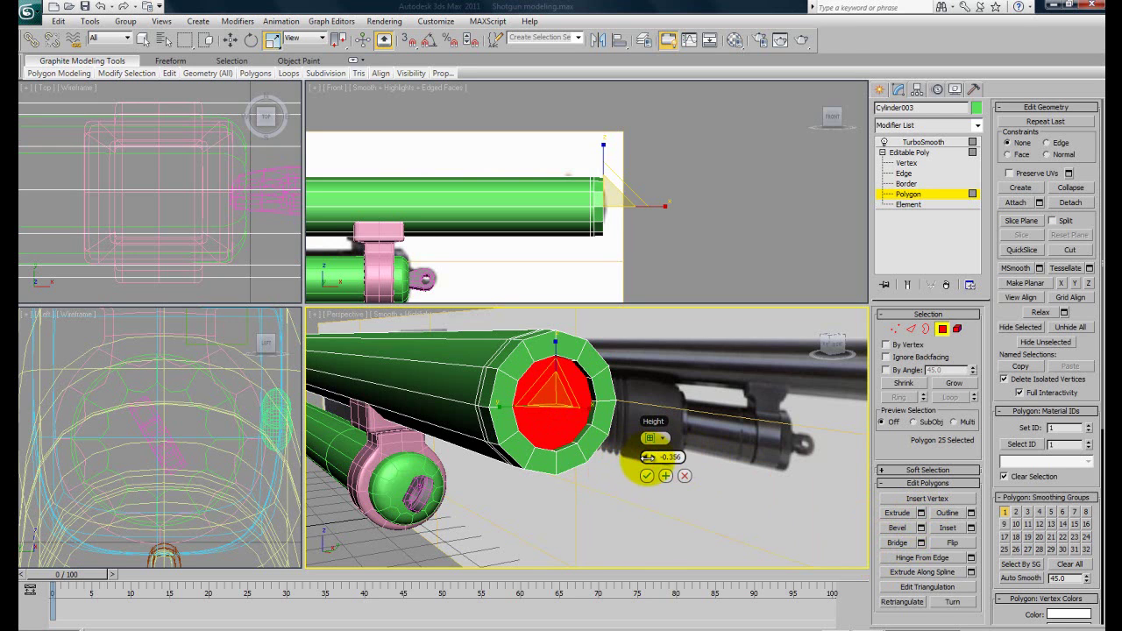
{"action": "left_click", "coordinate": [665, 477]}
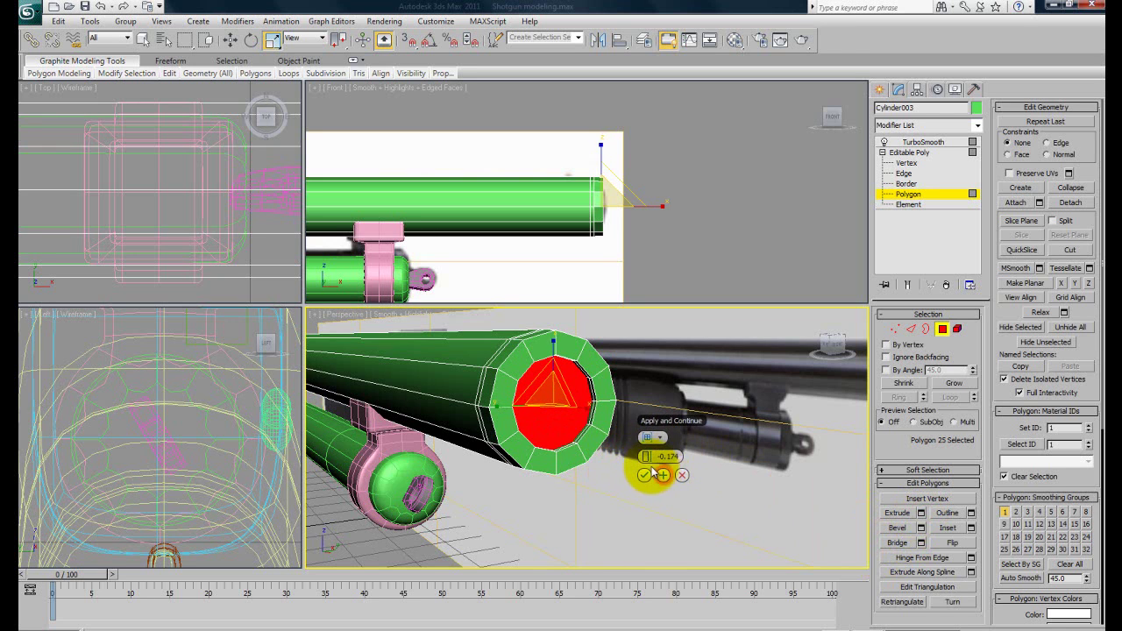
Step: Extrude the inner cap polygon about -18 deep into the barrel to hollow out the bore, and clear the polygon selection
{"action": "left_click_drag", "start_coordinate": [648, 457], "coordinate": [587, 458]}
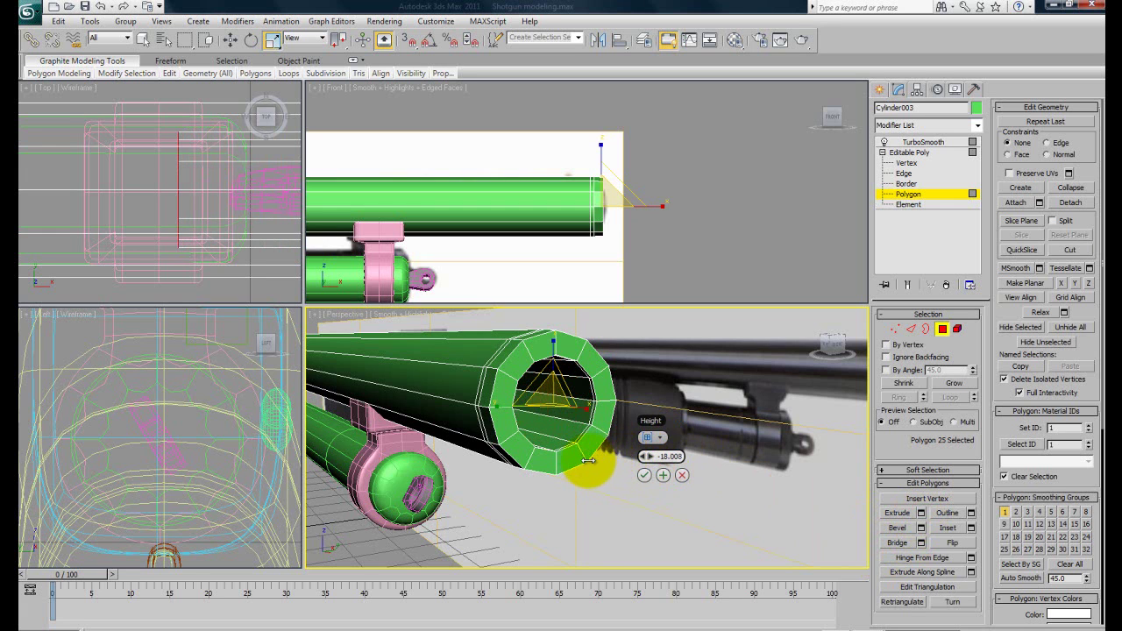
{"action": "left_click", "coordinate": [643, 475]}
{"action": "middle_click_drag", "start_coordinate": [617, 485], "coordinate": [545, 477], "text": "alt"}
{"action": "left_click", "coordinate": [590, 478]}
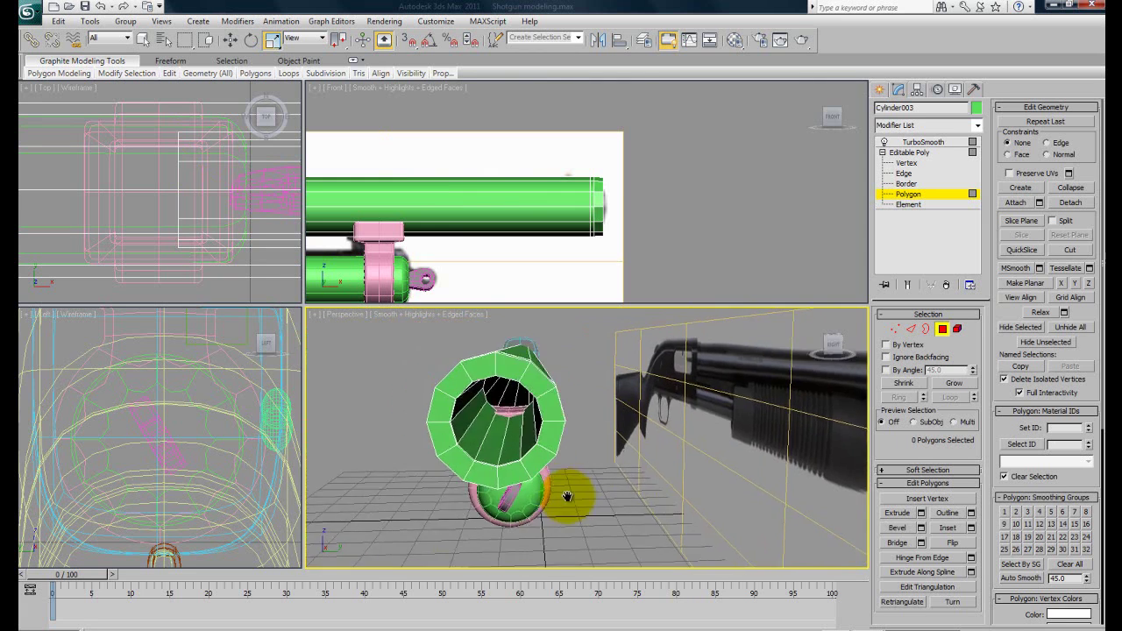
Step: Leave polygon editing, show the barrel's TurboSmooth result at the muzzle and deselect the barrel
{"action": "scroll", "coordinate": [451, 426], "scroll_direction": "up", "scroll_amount": 8}
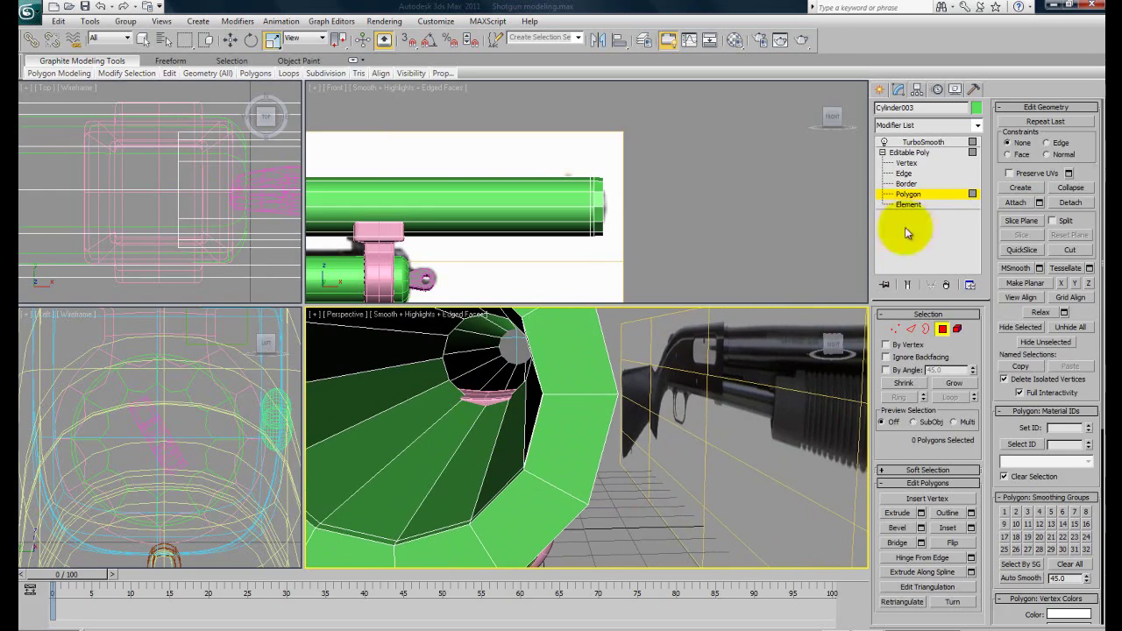
{"action": "left_click", "coordinate": [911, 152]}
{"action": "left_click", "coordinate": [922, 142]}
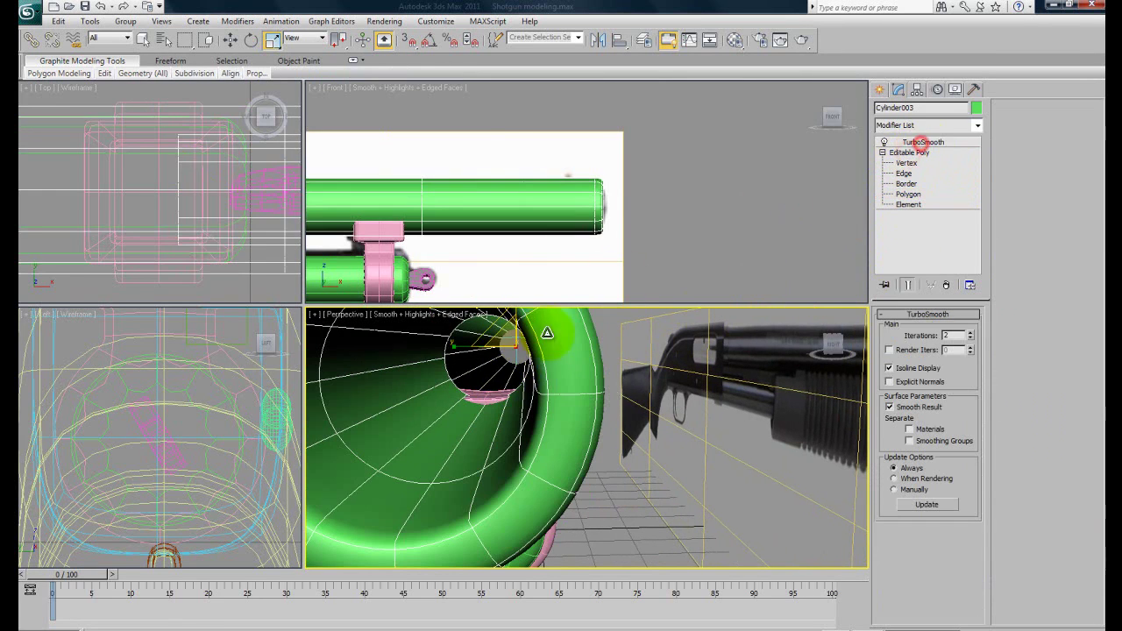
{"action": "left_click", "coordinate": [597, 489]}
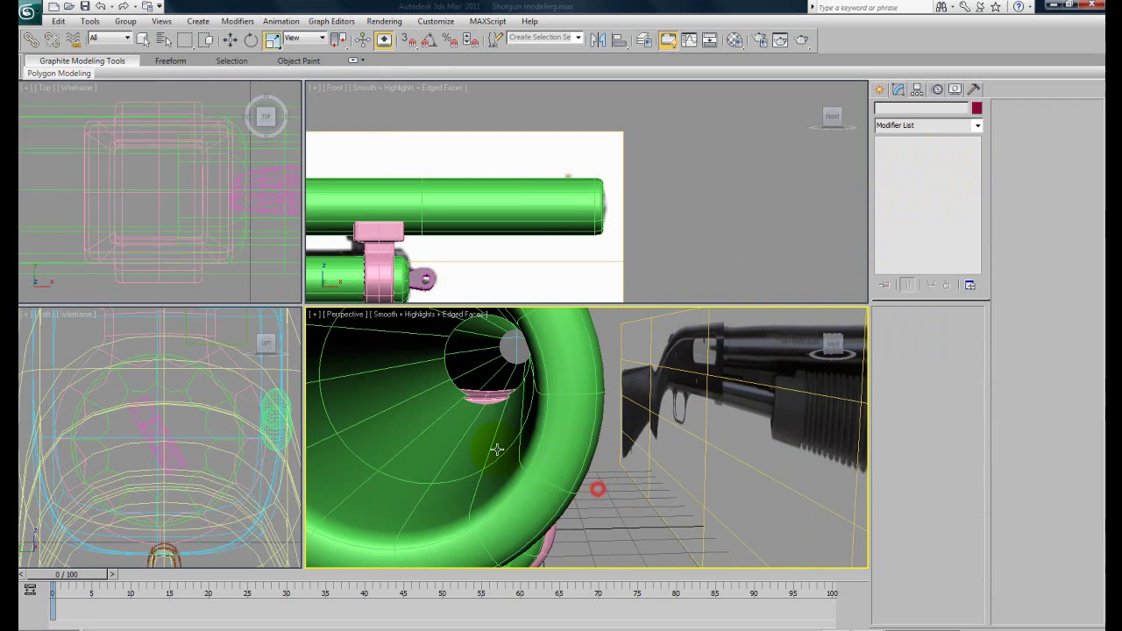
Step: Select the clamp protruding into the bore, enter its vertex editing and show the perspective view in wireframe around the clamp's upper block
{"action": "left_click", "coordinate": [487, 399]}
{"action": "left_click", "coordinate": [908, 153]}
{"action": "scroll", "coordinate": [623, 415], "scroll_direction": "down", "scroll_amount": 2}
{"action": "mouse_move", "coordinate": [624, 416]}
{"action": "middle_mouse_down", "text": "alt"}
{"action": "mouse_move", "coordinate": [680, 441]}
{"action": "mouse_move", "coordinate": [709, 426]}
{"action": "mouse_move", "coordinate": [688, 442]}
{"action": "mouse_move", "coordinate": [918, 436]}
{"action": "mouse_move", "coordinate": [902, 440]}
{"action": "middle_mouse_up", "text": "alt"}
{"action": "key", "text": "F3"}
{"action": "scroll", "coordinate": [685, 429], "scroll_direction": "up", "scroll_amount": 3}
{"action": "mouse_move", "coordinate": [596, 458]}
{"action": "middle_mouse_down"}
{"action": "mouse_move", "coordinate": [685, 430]}
{"action": "mouse_move", "coordinate": [634, 428]}
{"action": "mouse_move", "coordinate": [672, 420]}
{"action": "middle_mouse_up"}
Step: Select the vertices in the middle of the clamp's top face and move them down, deepening the curve out of the bore
{"action": "left_click_drag", "start_coordinate": [619, 377], "coordinate": [658, 412]}
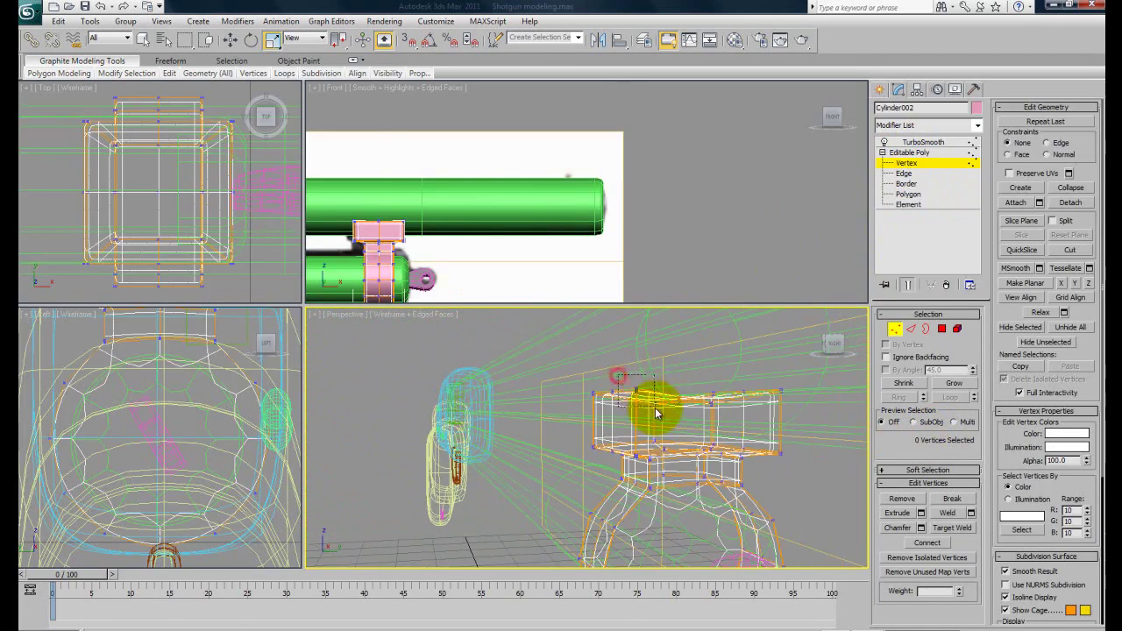
{"action": "key", "text": "z"}
{"action": "scroll", "coordinate": [675, 425], "scroll_direction": "down", "scroll_amount": 3}
{"action": "scroll", "coordinate": [671, 438], "scroll_direction": "up", "scroll_amount": 3}
{"action": "middle_click_drag", "start_coordinate": [664, 411], "coordinate": [660, 447]}
{"action": "left_click", "coordinate": [728, 469]}
{"action": "left_click_drag", "start_coordinate": [587, 373], "coordinate": [631, 420]}
{"action": "left_click", "coordinate": [631, 419]}
{"action": "left_click_drag", "start_coordinate": [587, 373], "coordinate": [628, 419]}
{"action": "key", "text": "w"}
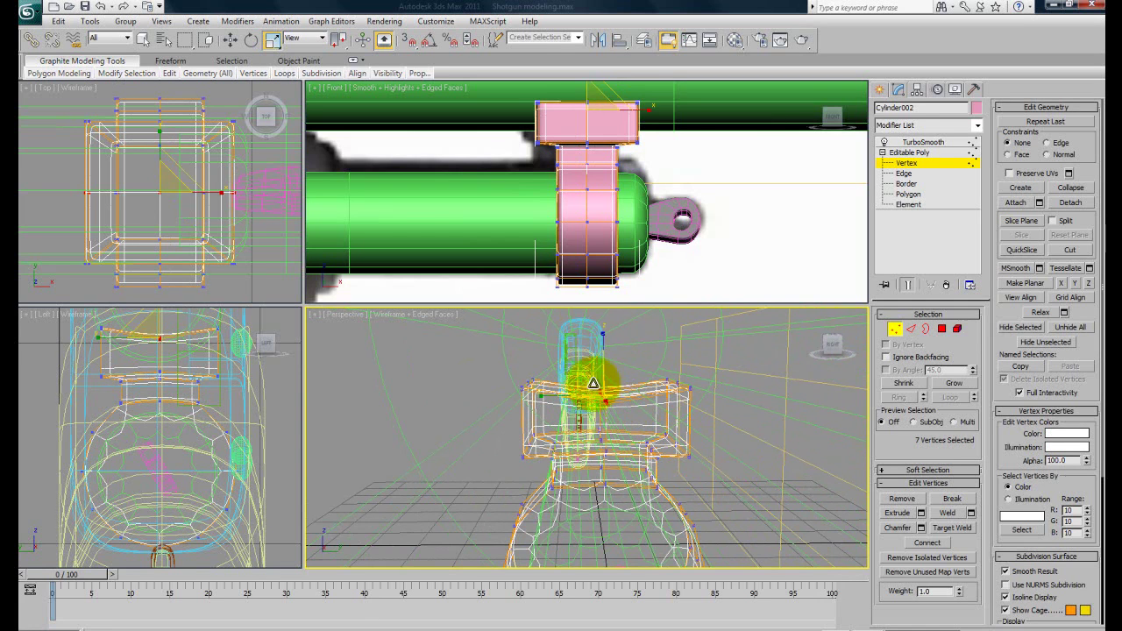
{"action": "left_click_drag", "start_coordinate": [604, 361], "coordinate": [602, 377]}
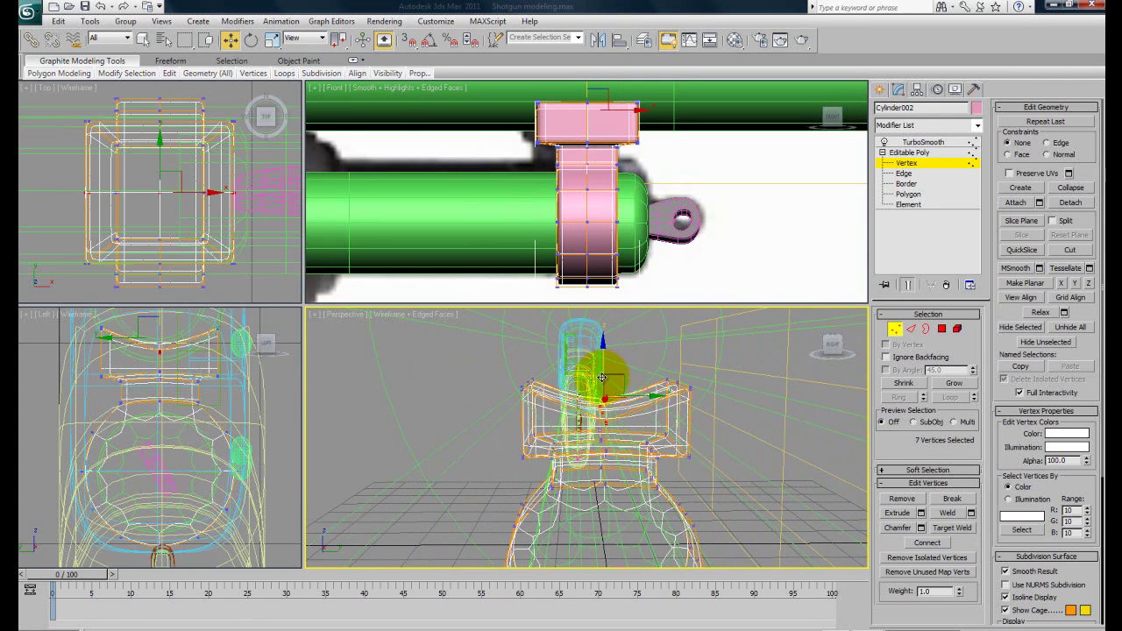
{"action": "left_click", "coordinate": [646, 383]}
Step: Restore the shaded perspective view, return the clamp to its TurboSmooth result and turn off edged faces to inspect the muzzle
{"action": "key", "text": "F3"}
{"action": "scroll", "coordinate": [649, 405], "scroll_direction": "up", "scroll_amount": 6}
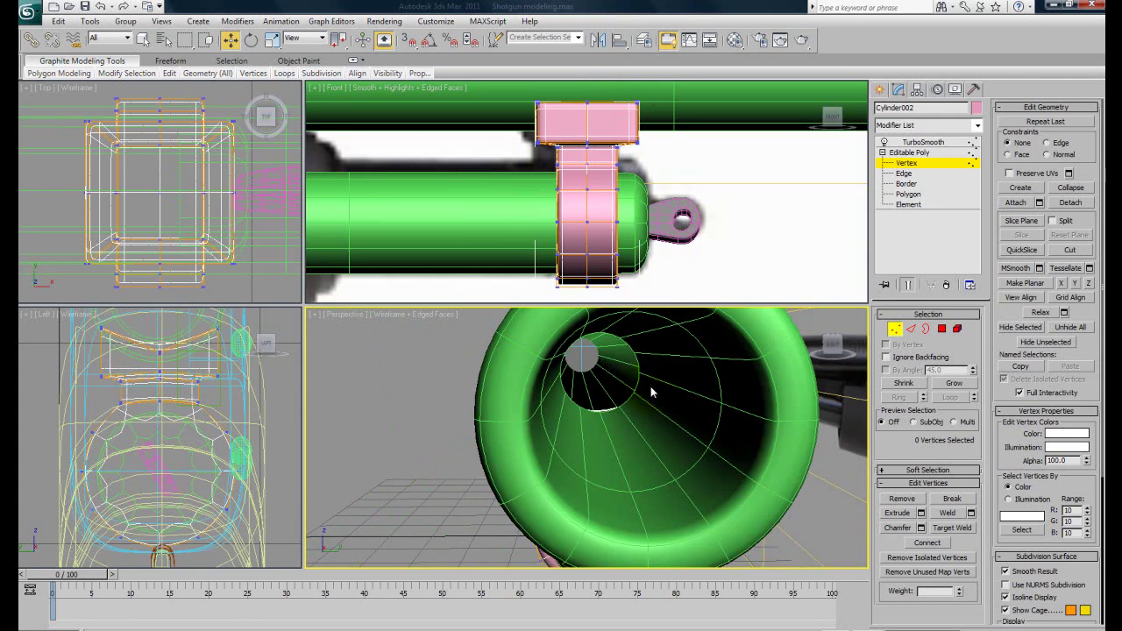
{"action": "scroll", "coordinate": [650, 405], "scroll_direction": "down", "scroll_amount": 8}
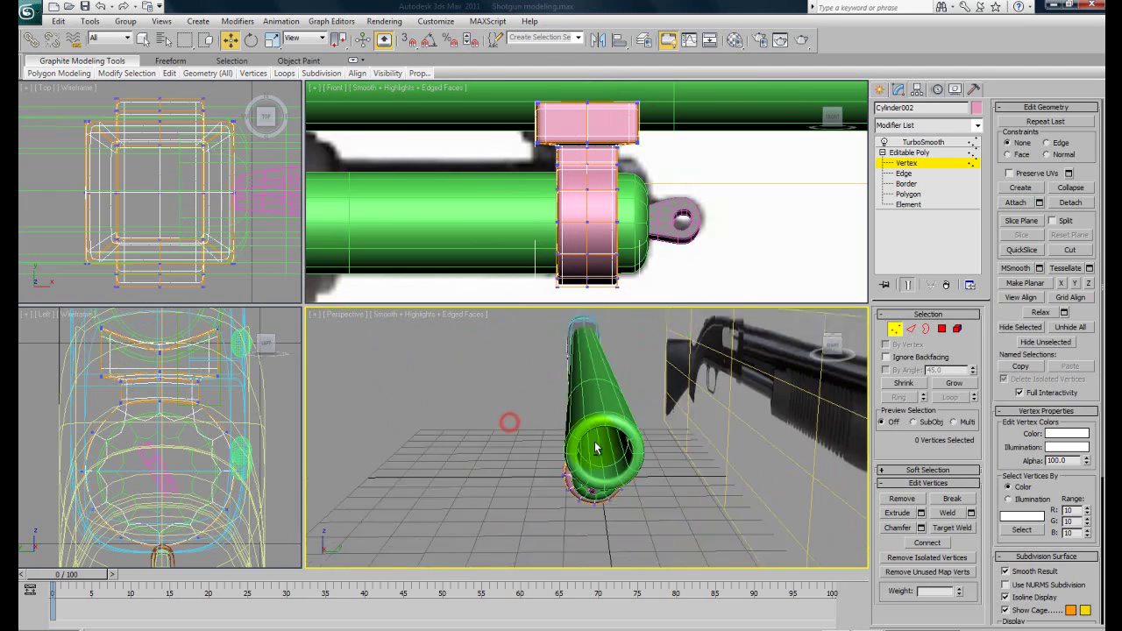
{"action": "middle_click_drag", "start_coordinate": [600, 434], "coordinate": [727, 348], "text": "alt"}
{"action": "left_click", "coordinate": [922, 142]}
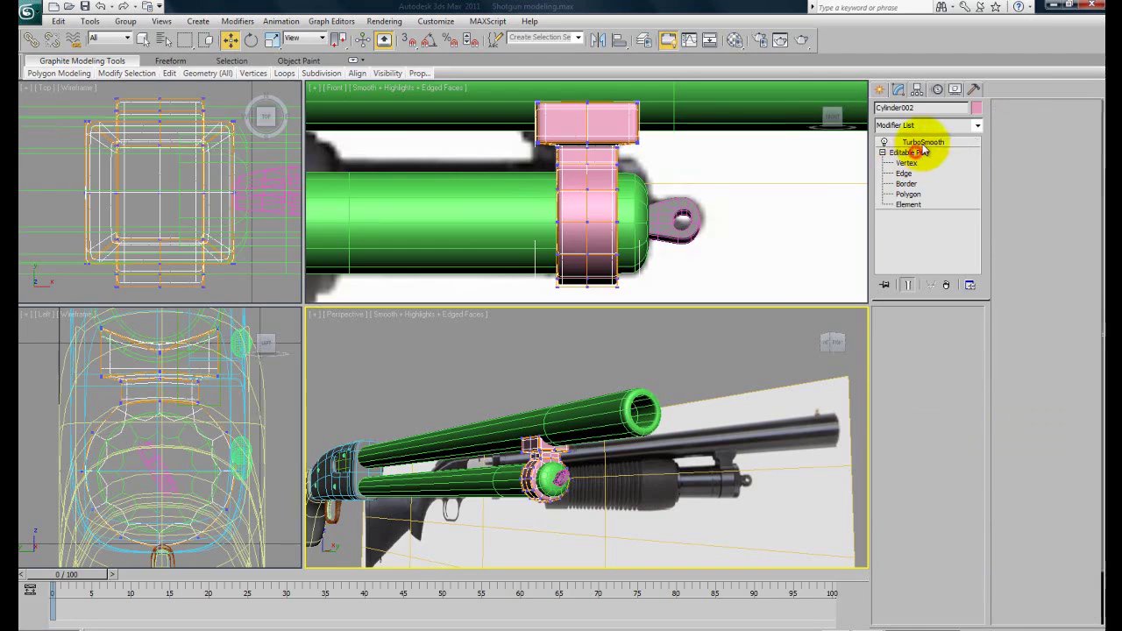
{"action": "middle_click_drag", "start_coordinate": [678, 380], "coordinate": [679, 426], "text": "alt"}
{"action": "key", "text": "F4"}
{"action": "scroll", "coordinate": [716, 406], "scroll_direction": "up", "scroll_amount": 3}
{"action": "scroll", "coordinate": [646, 248], "scroll_direction": "up", "scroll_amount": 3}
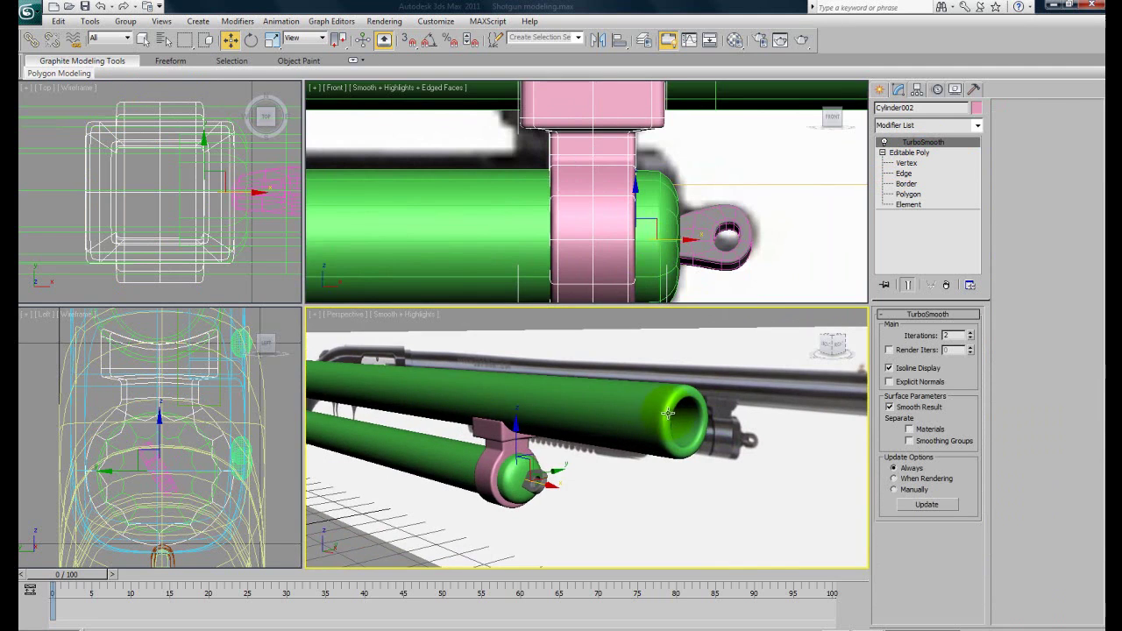
{"action": "middle_click_drag", "start_coordinate": [730, 213], "coordinate": [714, 230]}
{"action": "scroll", "coordinate": [719, 219], "scroll_direction": "down", "scroll_amount": 4}
{"action": "left_click", "coordinate": [907, 163]}
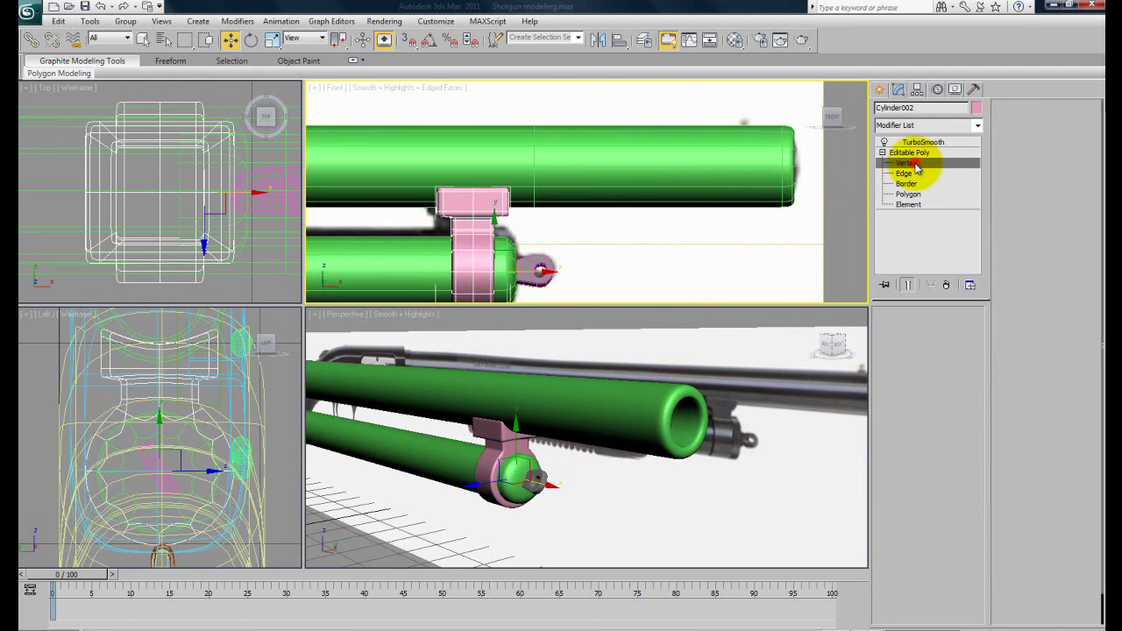
{"action": "scroll", "coordinate": [703, 235], "scroll_direction": "up", "scroll_amount": 3}
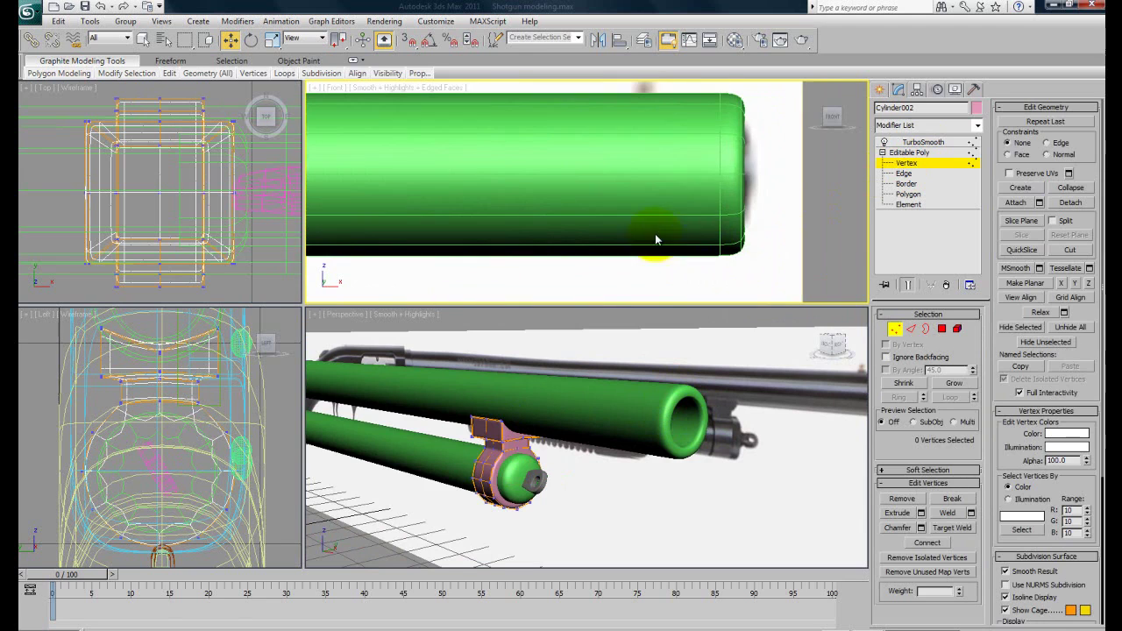
{"action": "left_click", "coordinate": [915, 142]}
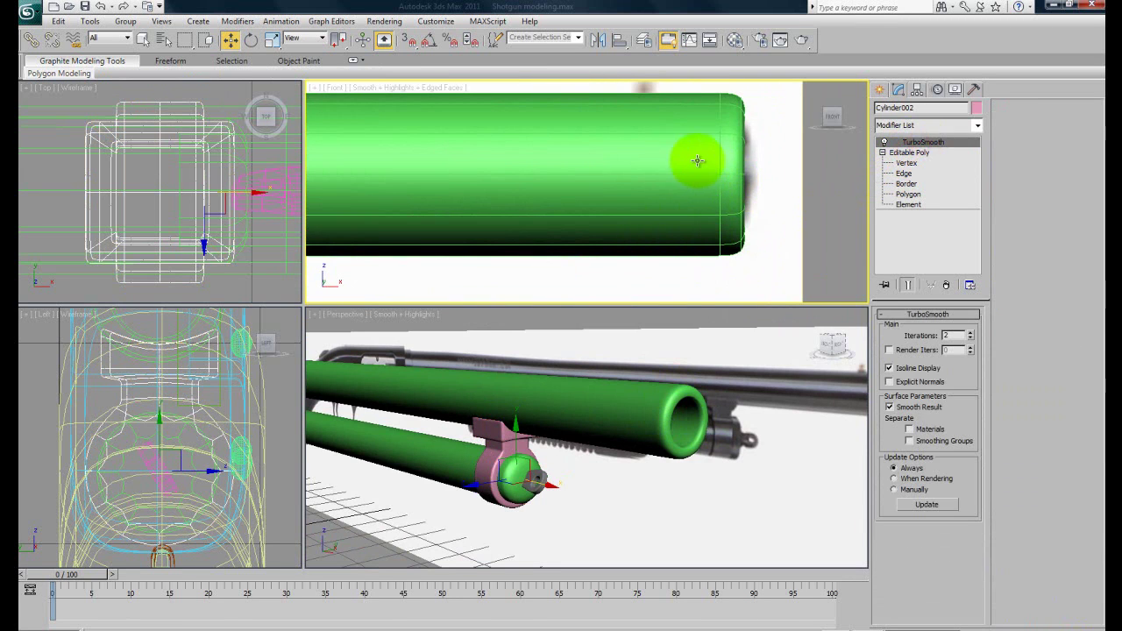
Step: Select the barrel's two vertex loops behind the muzzle, move them closer to the front end and return to the TurboSmooth result
{"action": "left_click", "coordinate": [701, 162]}
{"action": "left_click", "coordinate": [906, 163]}
{"action": "middle_click_drag", "start_coordinate": [745, 195], "coordinate": [680, 220]}
{"action": "left_click_drag", "start_coordinate": [617, 95], "coordinate": [669, 311]}
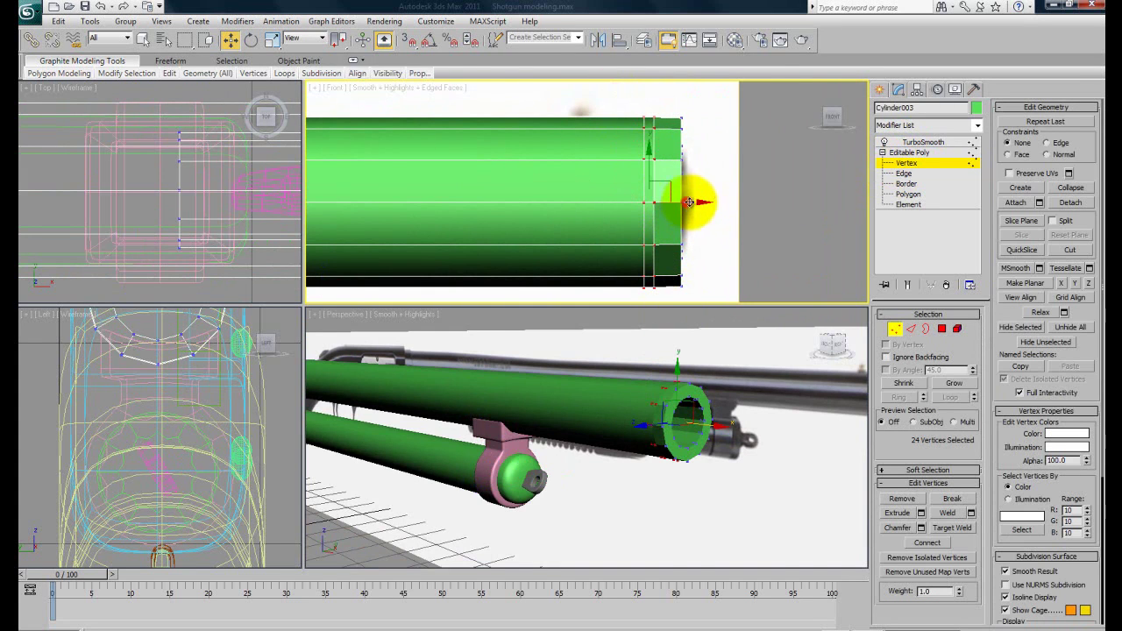
{"action": "left_click_drag", "start_coordinate": [687, 203], "coordinate": [701, 202]}
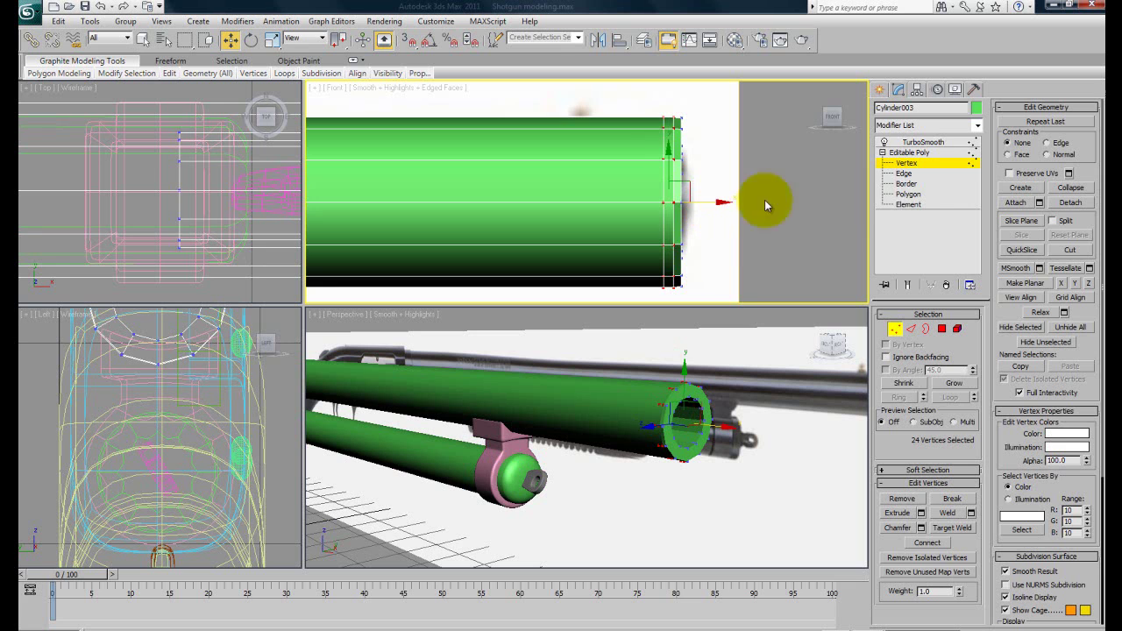
{"action": "left_click", "coordinate": [911, 164]}
{"action": "left_click", "coordinate": [921, 140]}
Step: Examine the smoothed barrel, muzzle, clamp and magazine tube from several angles and compare them with the reference image
{"action": "left_click", "coordinate": [726, 438]}
{"action": "middle_click_drag", "start_coordinate": [726, 438], "coordinate": [644, 415], "text": "alt"}
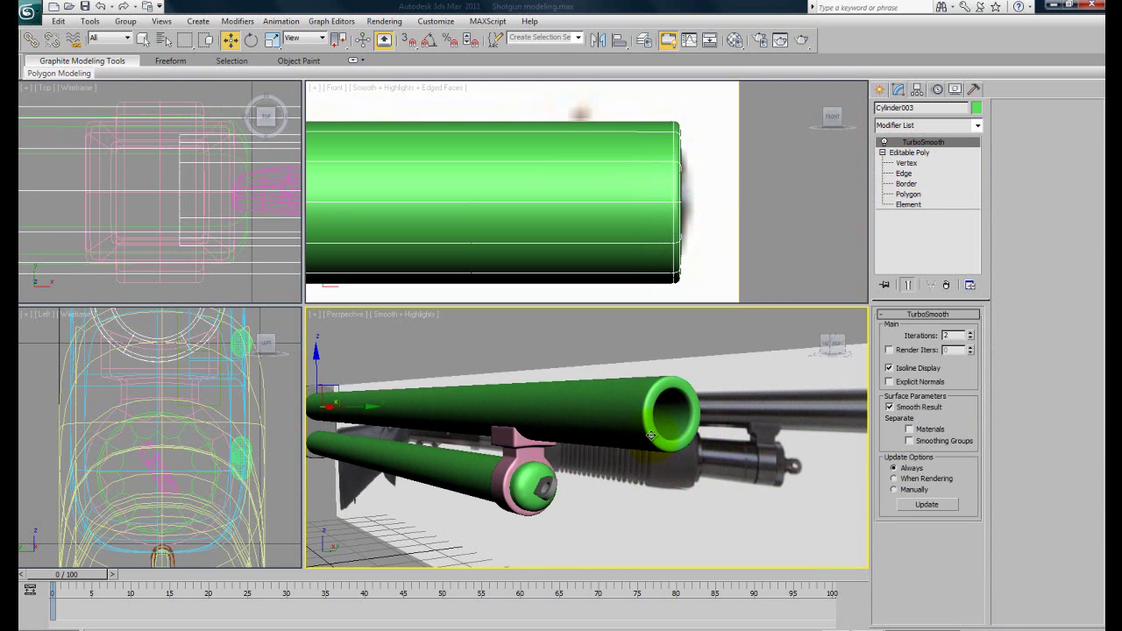
{"action": "middle_click_drag", "start_coordinate": [592, 445], "coordinate": [872, 450], "text": "alt"}
{"action": "scroll", "coordinate": [681, 230], "scroll_direction": "down", "scroll_amount": 4}
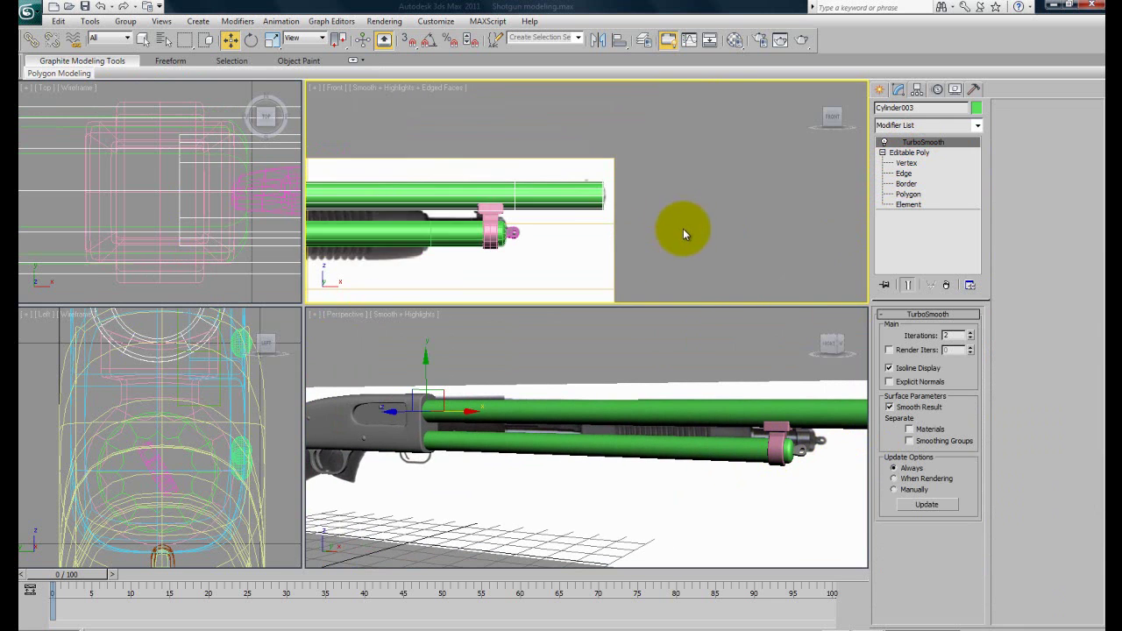
{"action": "scroll", "coordinate": [594, 235], "scroll_direction": "down", "scroll_amount": 1}
{"action": "scroll", "coordinate": [708, 468], "scroll_direction": "down", "scroll_amount": 4}
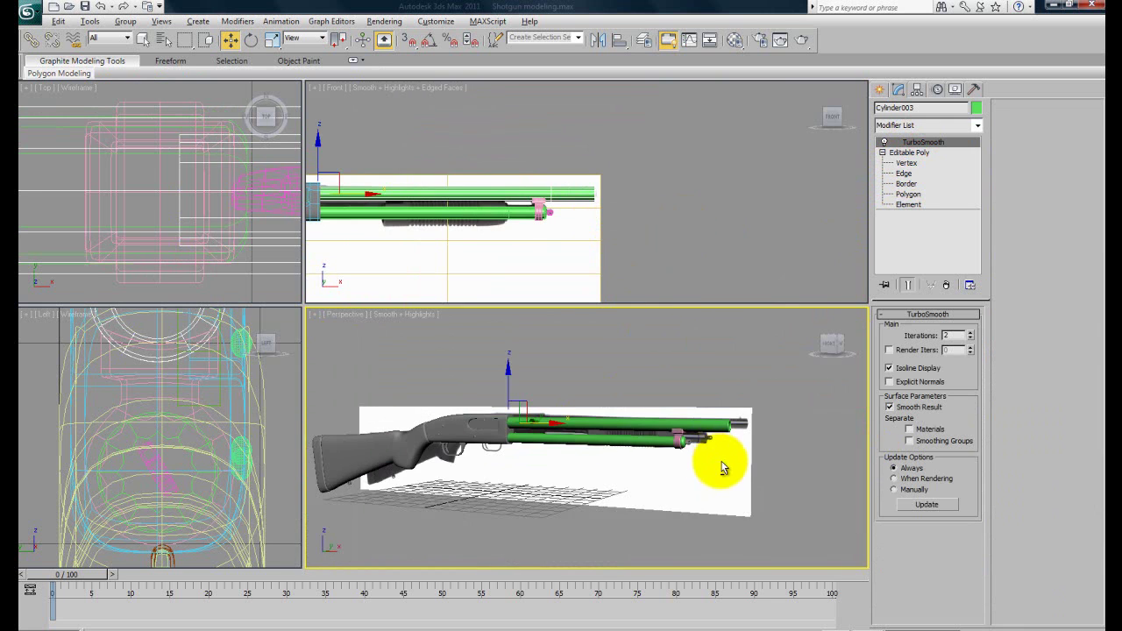
{"action": "scroll", "coordinate": [732, 462], "scroll_direction": "up", "scroll_amount": 5}
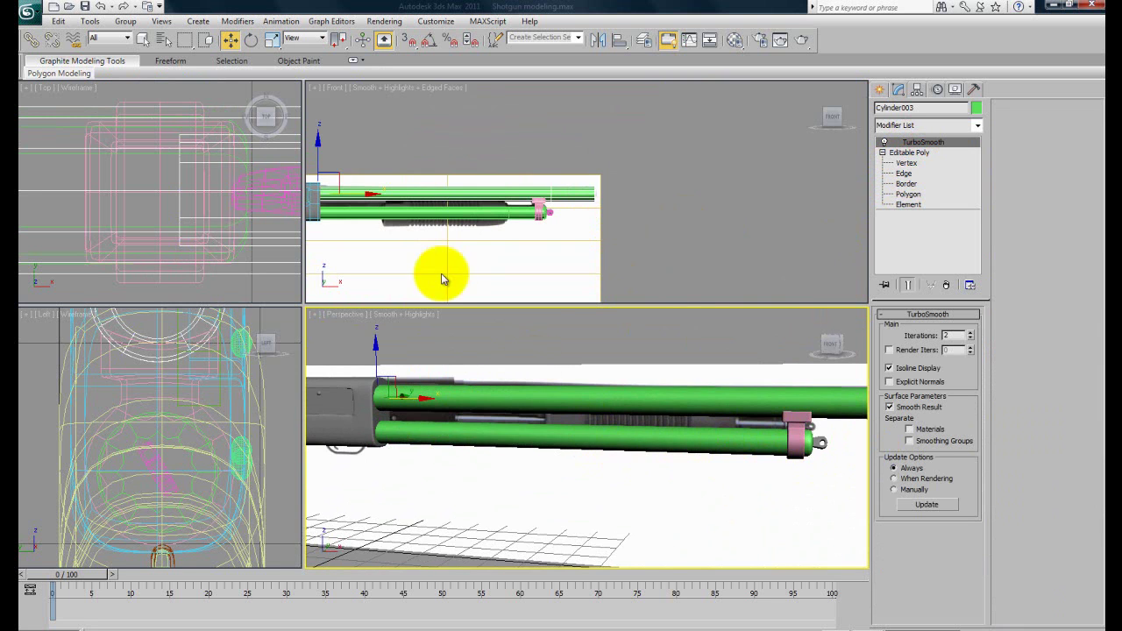
{"action": "mouse_move", "coordinate": [683, 406]}
{"action": "middle_mouse_down"}
{"action": "mouse_move", "coordinate": [695, 459]}
{"action": "mouse_move", "coordinate": [652, 493]}
{"action": "mouse_move", "coordinate": [546, 523]}
{"action": "mouse_move", "coordinate": [658, 517]}
{"action": "mouse_move", "coordinate": [693, 446]}
{"action": "mouse_move", "coordinate": [676, 392]}
{"action": "middle_mouse_up"}
{"action": "middle_click_drag", "start_coordinate": [748, 410], "coordinate": [666, 482], "text": "alt"}
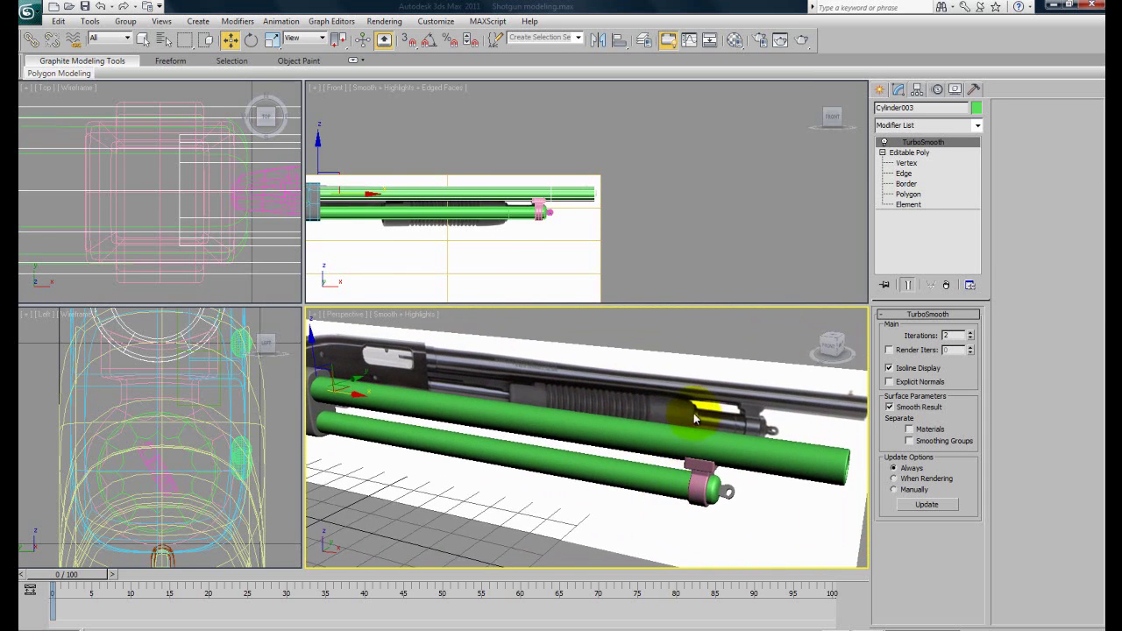
{"action": "middle_click_drag", "start_coordinate": [610, 507], "coordinate": [669, 468]}
{"action": "scroll", "coordinate": [711, 480], "scroll_direction": "down", "scroll_amount": 5}
{"action": "middle_click_drag", "start_coordinate": [743, 475], "coordinate": [733, 489], "text": "alt"}
{"action": "scroll", "coordinate": [732, 488], "scroll_direction": "up", "scroll_amount": 4}
{"action": "middle_click_drag", "start_coordinate": [732, 484], "coordinate": [756, 439]}
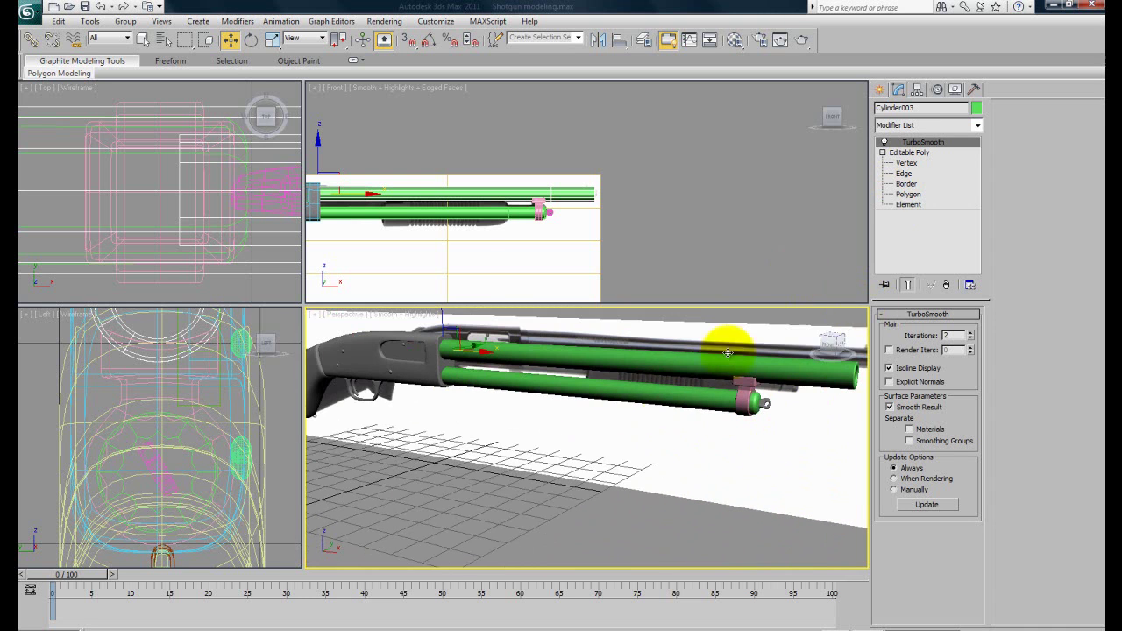
{"action": "middle_click_drag", "start_coordinate": [616, 443], "coordinate": [620, 459]}
{"action": "scroll", "coordinate": [619, 459], "scroll_direction": "down", "scroll_amount": 3}
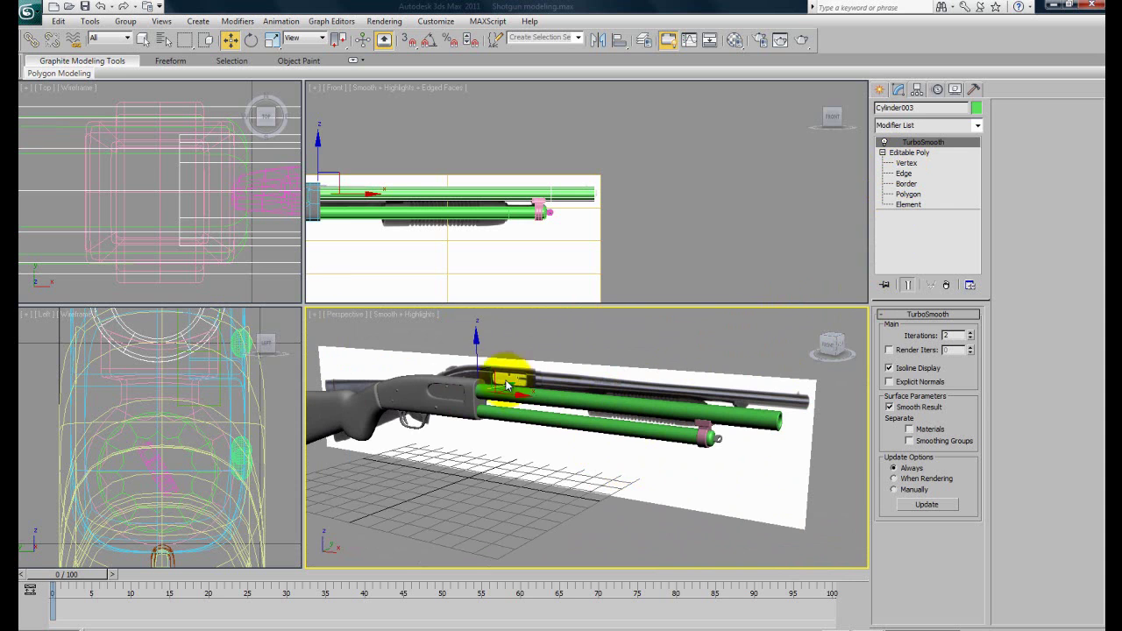
Step: Select the shotgun's front parts together, assign the 07 - Default material to them, close the Material Editor and clear the selection
{"action": "left_click_drag", "start_coordinate": [442, 343], "coordinate": [821, 500]}
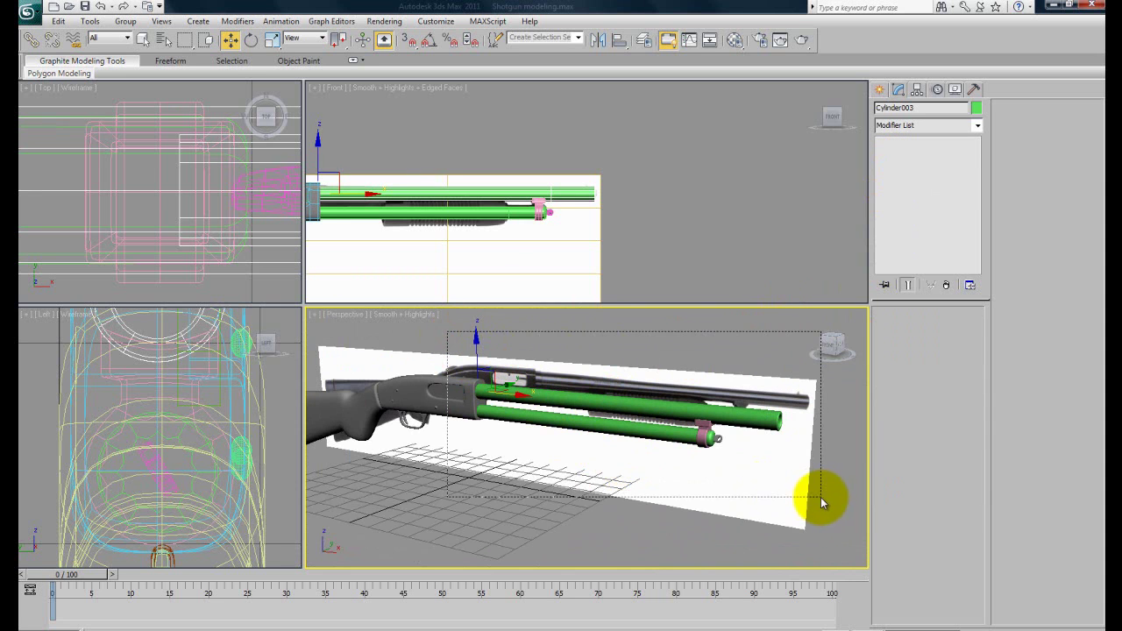
{"action": "middle_click_drag", "start_coordinate": [658, 493], "coordinate": [653, 496]}
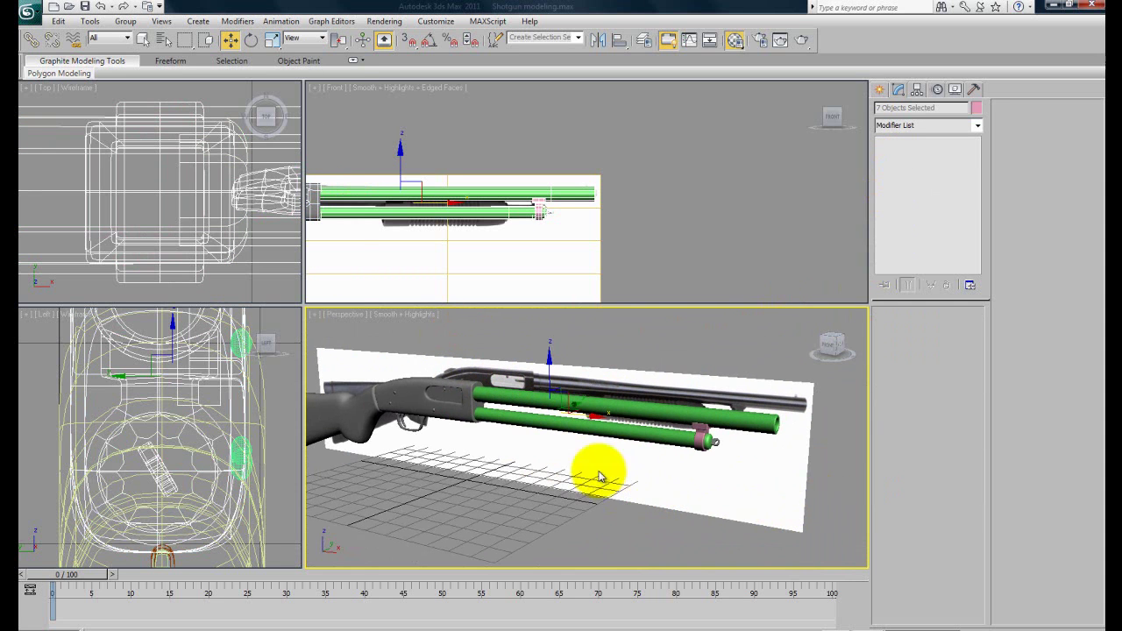
{"action": "key", "text": "m"}
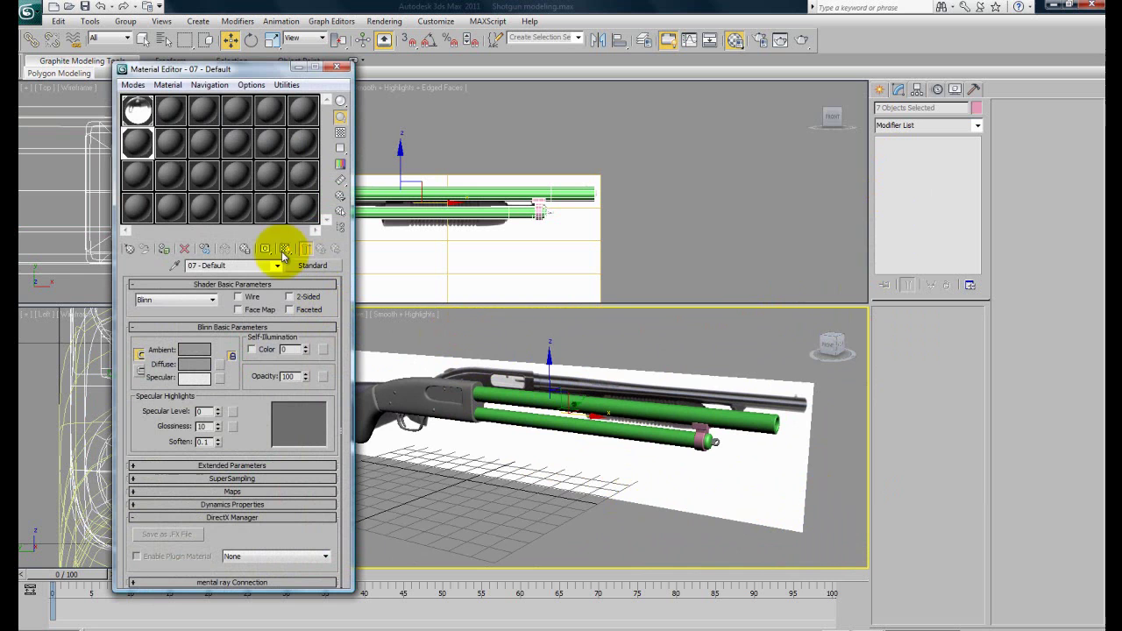
{"action": "left_click", "coordinate": [164, 252]}
{"action": "left_click", "coordinate": [337, 67]}
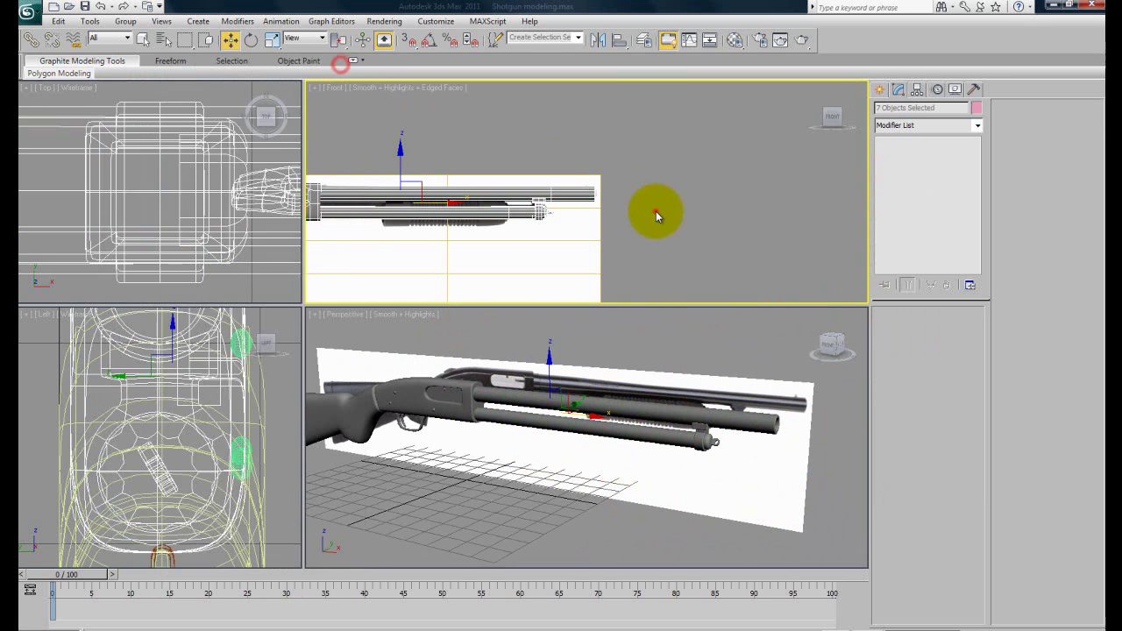
{"action": "left_click", "coordinate": [656, 211]}
Step: Give the 07 - Default material a specular level of 26 and a glossiness of 25, and close the Material Editor
{"action": "middle_click_drag", "start_coordinate": [541, 442], "coordinate": [545, 443], "text": "alt"}
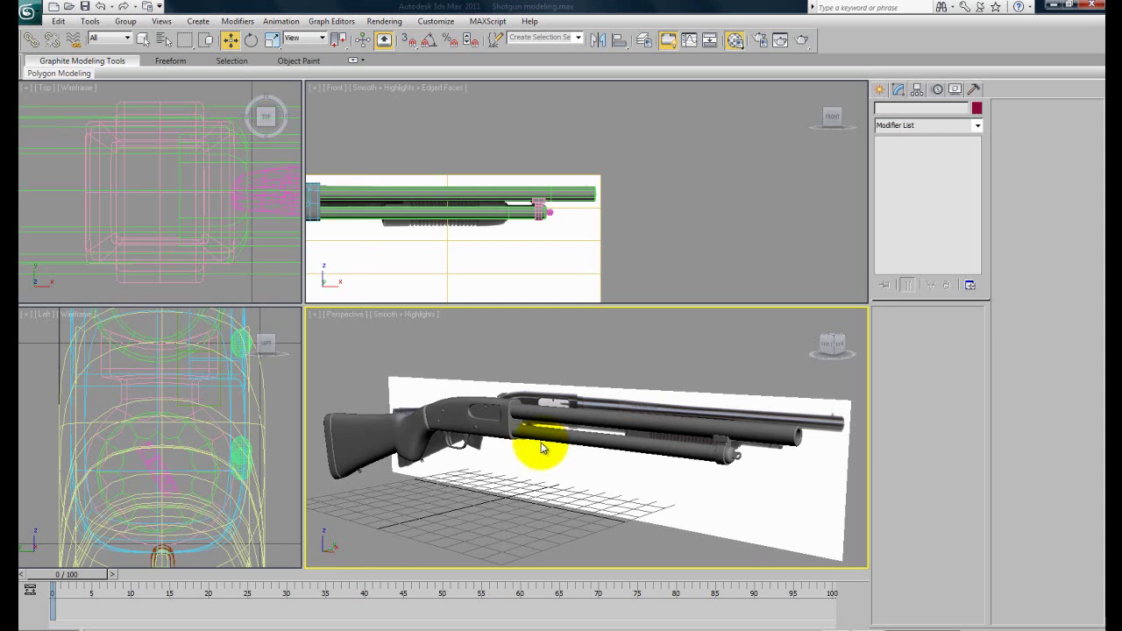
{"action": "key", "text": "m"}
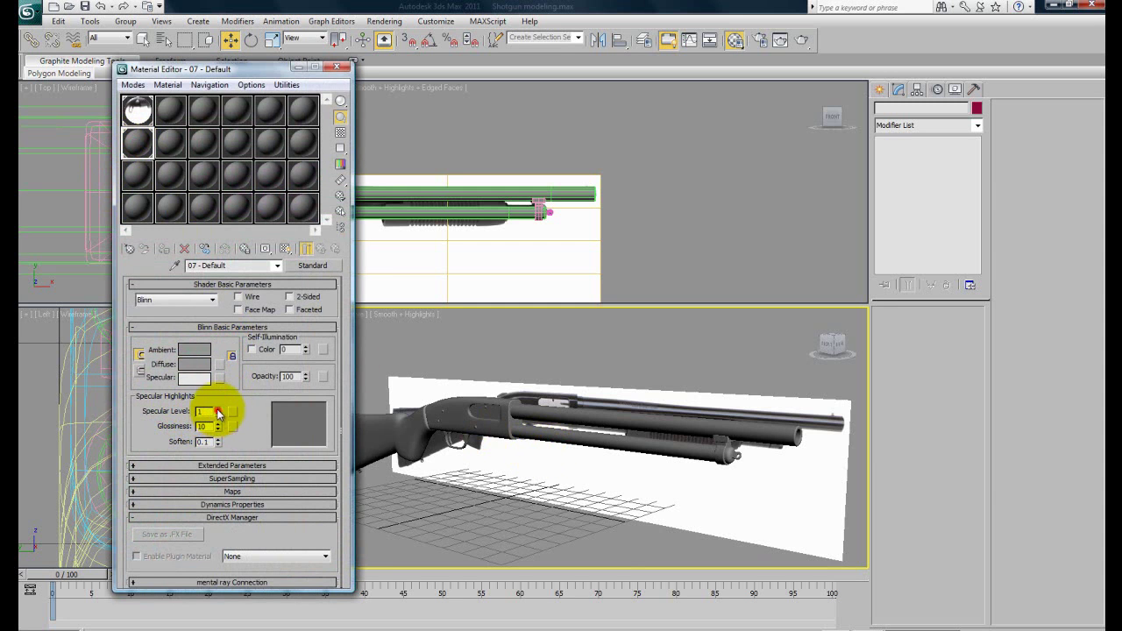
{"action": "left_click_drag", "start_coordinate": [219, 397], "coordinate": [220, 401]}
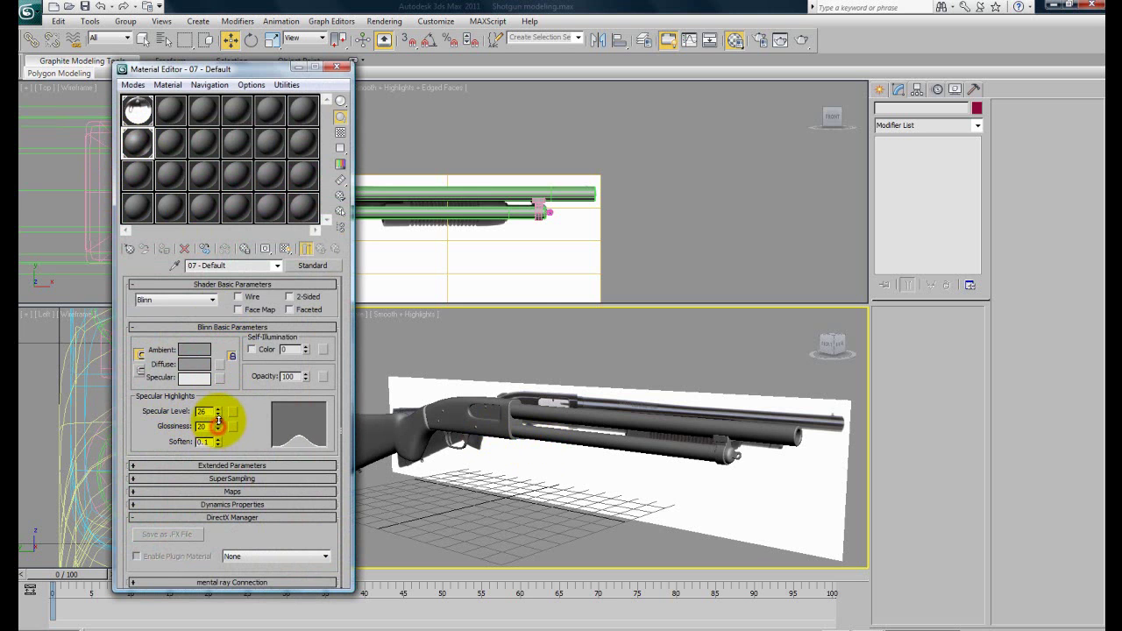
{"action": "left_click", "coordinate": [334, 69]}
Step: Frame the shotgun in the perspective view, make a test render of it and close the render window
{"action": "scroll", "coordinate": [520, 450], "scroll_direction": "up", "scroll_amount": 3}
{"action": "middle_click_drag", "start_coordinate": [533, 449], "coordinate": [574, 444]}
{"action": "key", "text": "shift+q"}
{"action": "left_click", "coordinate": [774, 111]}
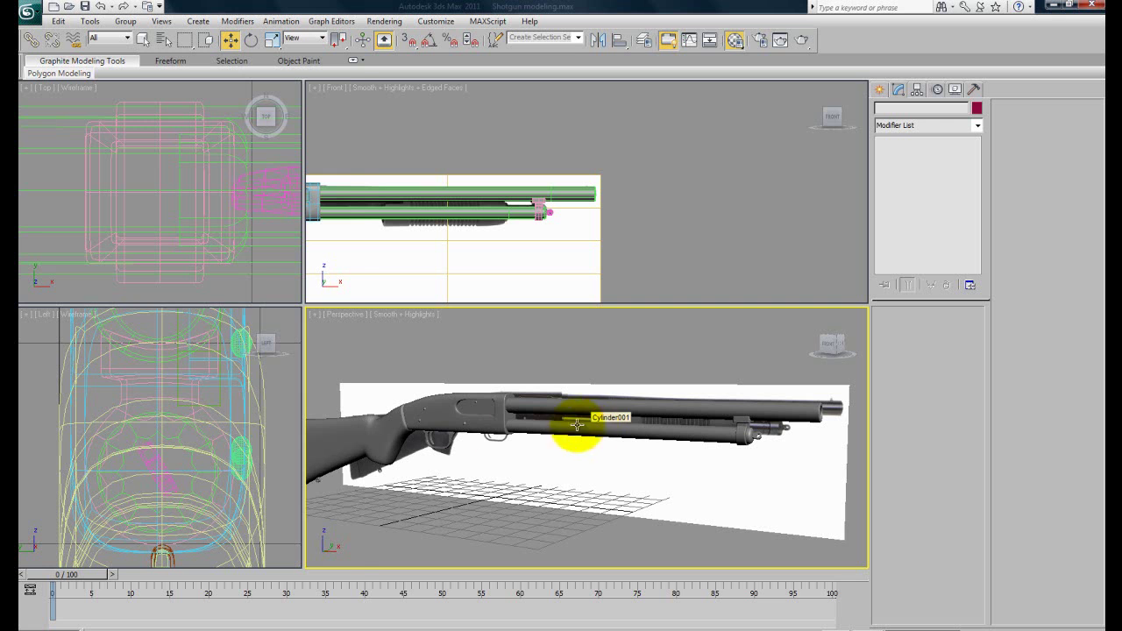
Step: Reopen the Material Editor and set the 07 - Default material's specular level to 68
{"action": "key", "text": "m"}
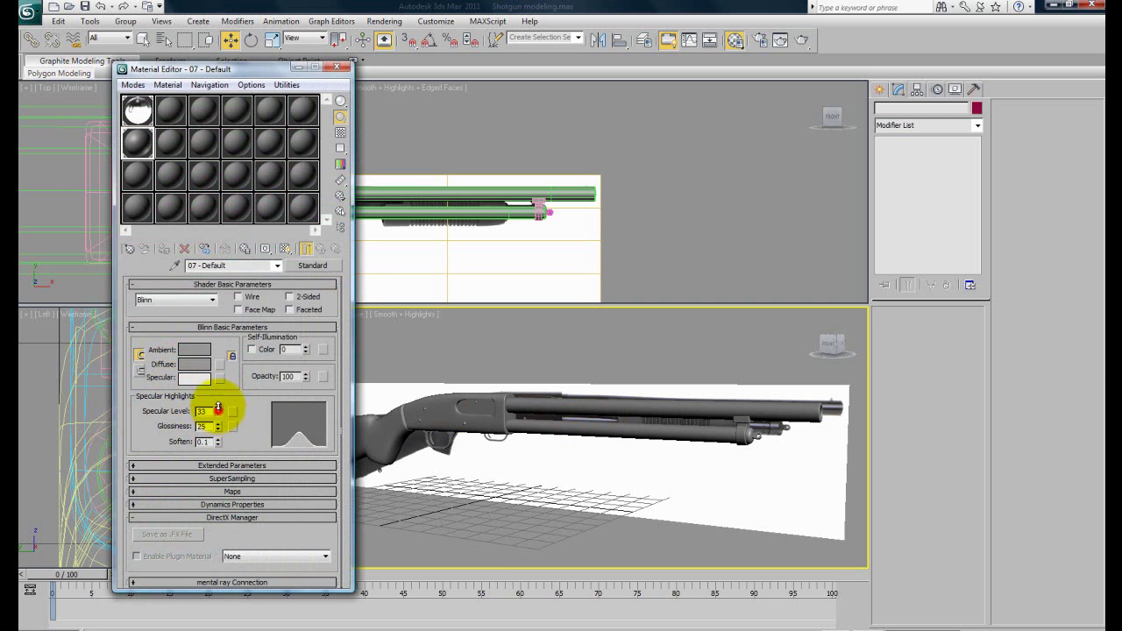
{"action": "middle_click_drag", "start_coordinate": [556, 451], "coordinate": [566, 449]}
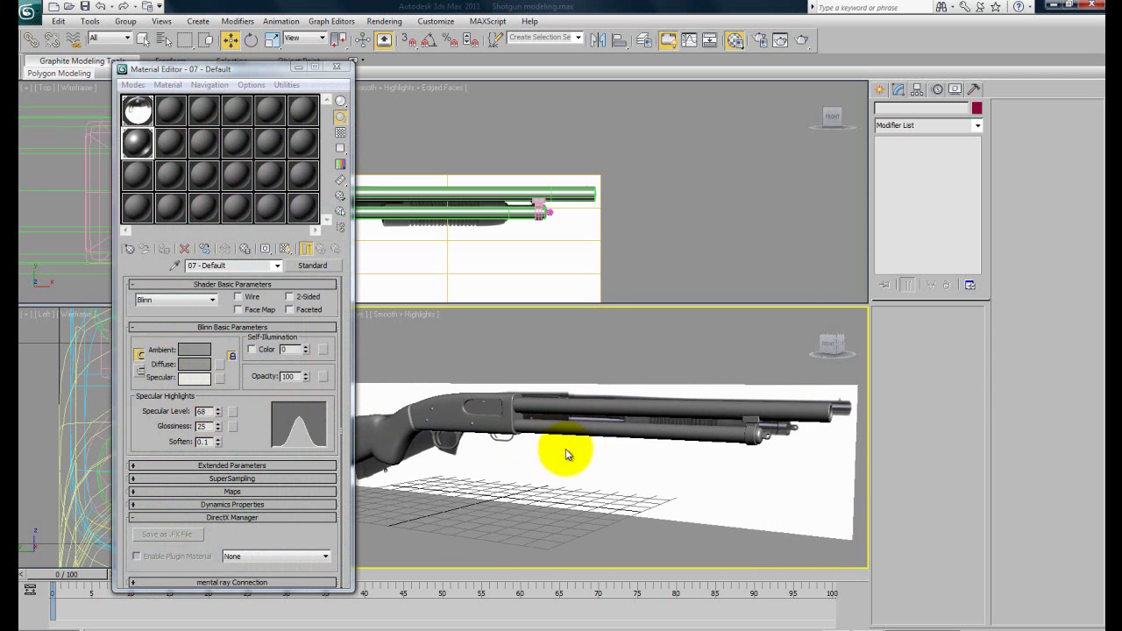
Step: Select all of the shotgun's parts in the perspective view and make the 07 - Default sample slot active
{"action": "scroll", "coordinate": [639, 453], "scroll_direction": "down", "scroll_amount": 3}
{"action": "left_click_drag", "start_coordinate": [374, 363], "coordinate": [615, 491]}
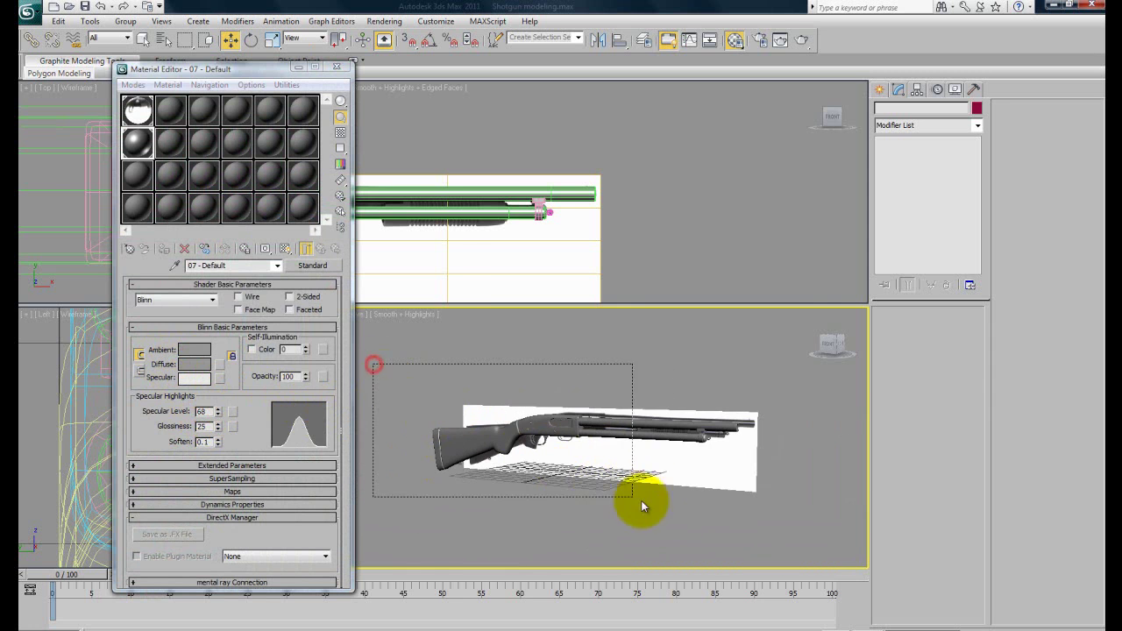
{"action": "left_click_drag", "start_coordinate": [778, 524], "coordinate": [777, 520]}
{"action": "left_click", "coordinate": [137, 143]}
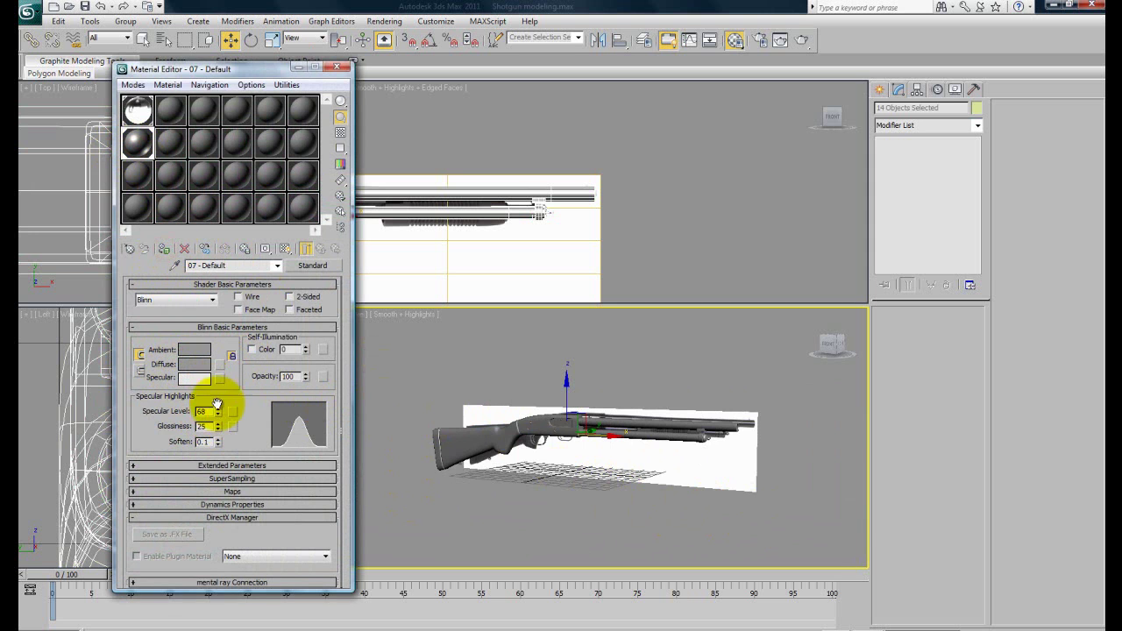
Step: Examine the shinier material on the whole shotgun from several angles, test-render the perspective view and close the render window
{"action": "scroll", "coordinate": [518, 463], "scroll_direction": "up", "scroll_amount": 3}
{"action": "scroll", "coordinate": [528, 459], "scroll_direction": "up", "scroll_amount": 5}
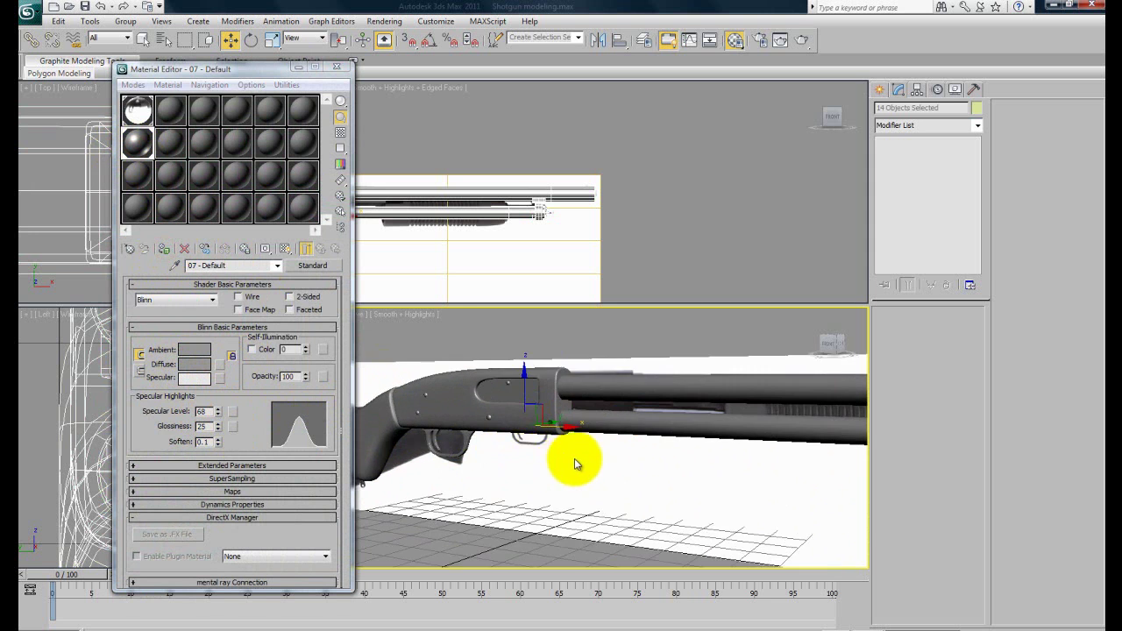
{"action": "scroll", "coordinate": [538, 464], "scroll_direction": "down", "scroll_amount": 5}
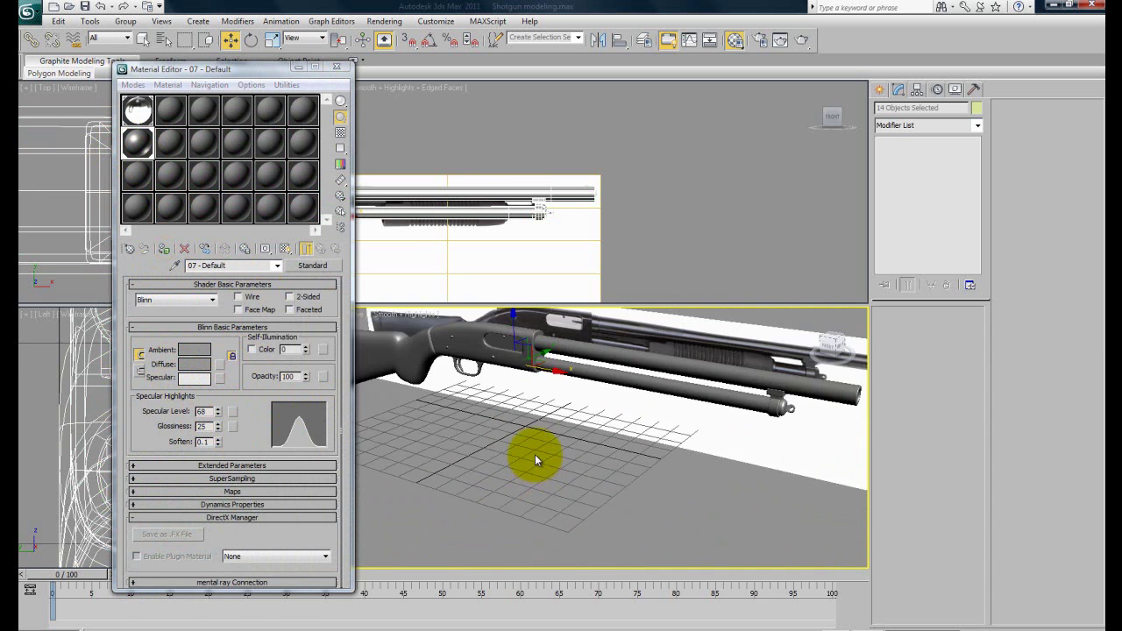
{"action": "key", "text": "z"}
{"action": "mouse_move", "coordinate": [535, 450]}
{"action": "middle_mouse_down", "text": "alt"}
{"action": "mouse_move", "coordinate": [568, 436]}
{"action": "mouse_move", "coordinate": [527, 446]}
{"action": "middle_mouse_up", "text": "alt"}
{"action": "scroll", "coordinate": [569, 438], "scroll_direction": "up", "scroll_amount": 5}
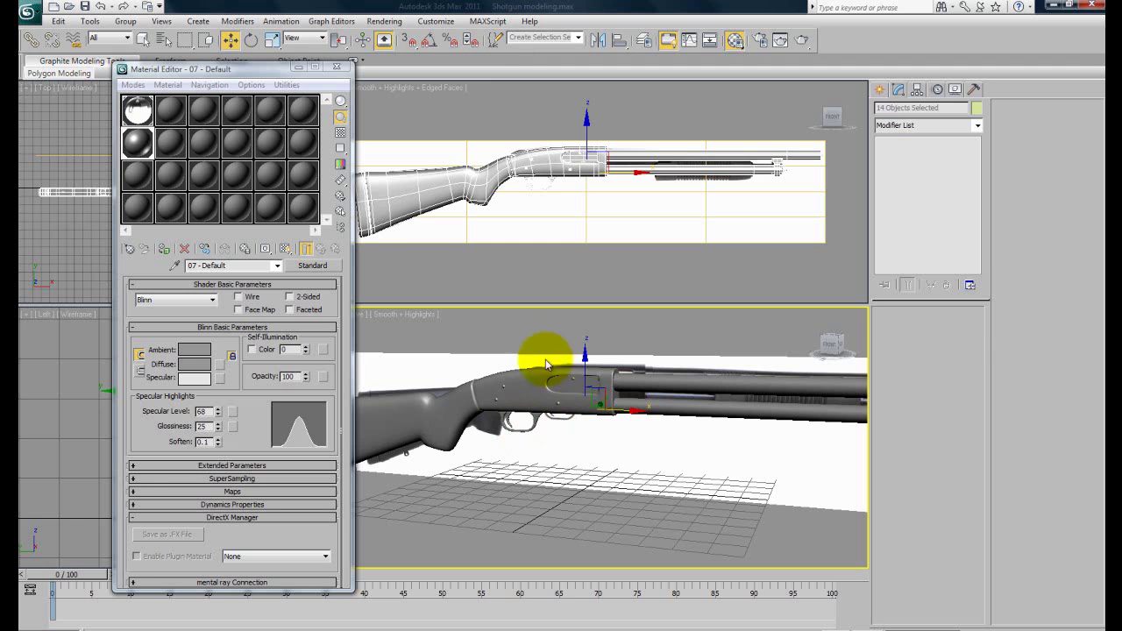
{"action": "mouse_move", "coordinate": [557, 399]}
{"action": "middle_mouse_down"}
{"action": "mouse_move", "coordinate": [558, 422]}
{"action": "mouse_move", "coordinate": [549, 404]}
{"action": "middle_mouse_up"}
{"action": "scroll", "coordinate": [555, 409], "scroll_direction": "down", "scroll_amount": 2}
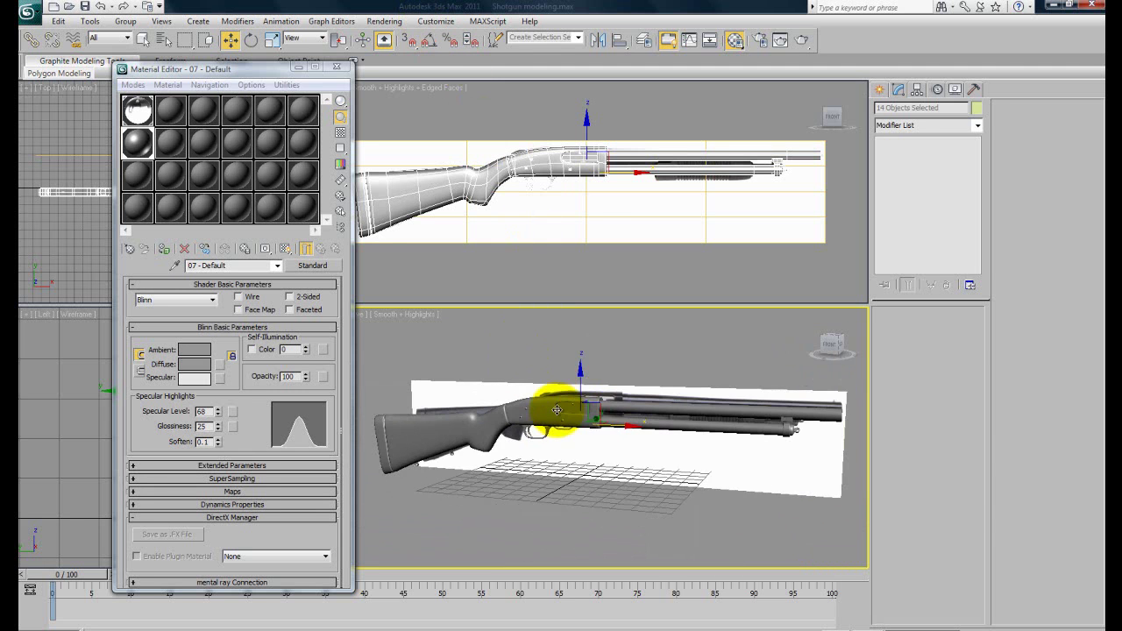
{"action": "key", "text": "shift+q"}
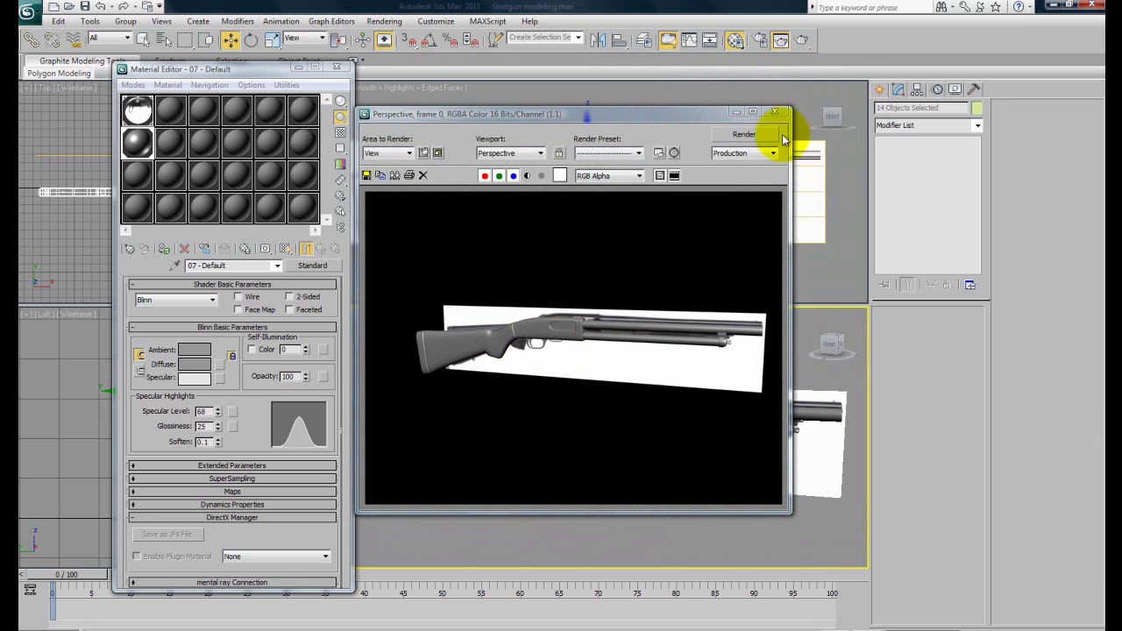
{"action": "left_click", "coordinate": [774, 113]}
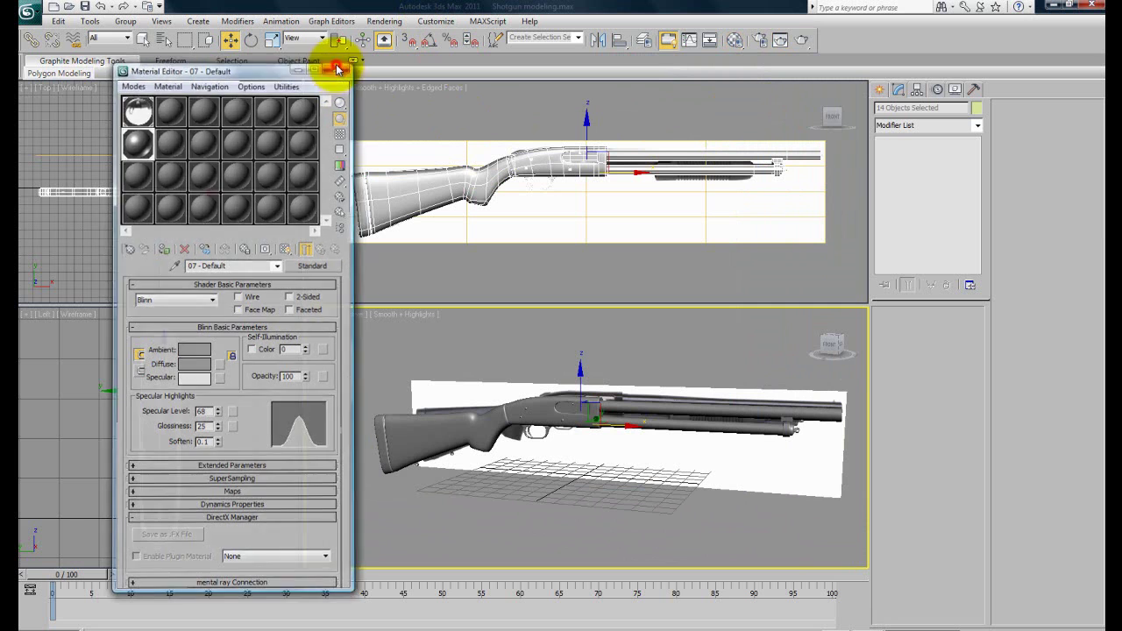
Step: Close the Material Editor and save the scene to its existing file, Shotgun modeling.max
{"action": "left_click", "coordinate": [336, 67]}
{"action": "left_click", "coordinate": [26, 12]}
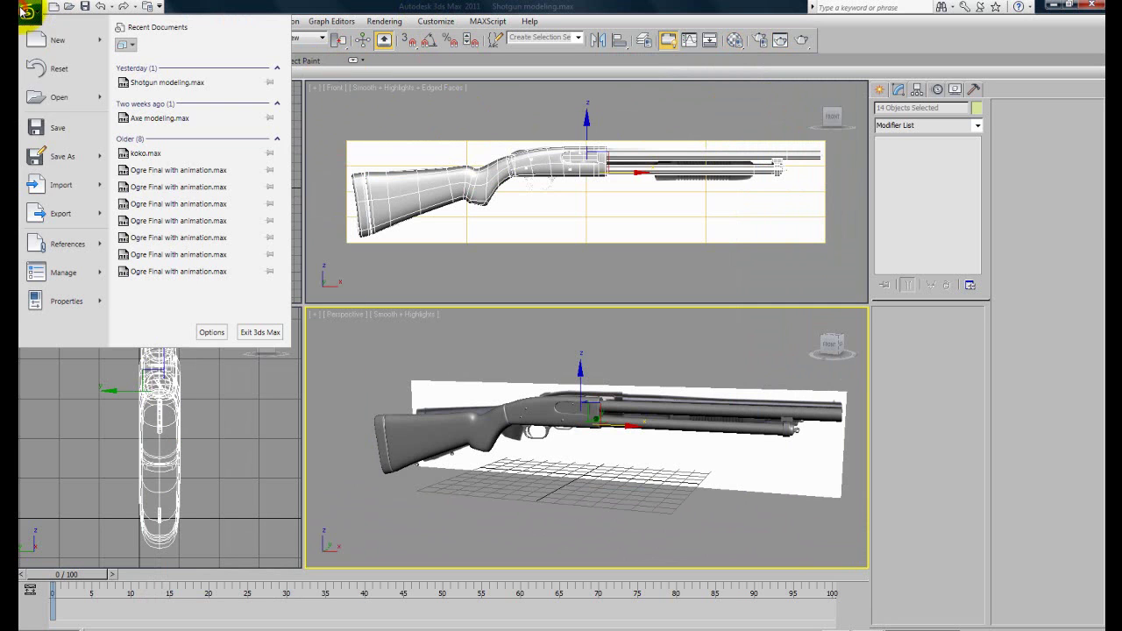
{"action": "left_click", "coordinate": [57, 129]}
{"action": "mouse_move", "coordinate": [596, 483]}
{"action": "middle_mouse_down", "text": "alt"}
{"action": "mouse_move", "coordinate": [626, 491]}
{"action": "mouse_move", "coordinate": [614, 467]}
{"action": "mouse_move", "coordinate": [587, 471]}
{"action": "middle_mouse_up", "text": "alt"}
{"action": "scroll", "coordinate": [595, 469], "scroll_direction": "up", "scroll_amount": 3}
{"action": "scroll", "coordinate": [596, 466], "scroll_direction": "down", "scroll_amount": 4}
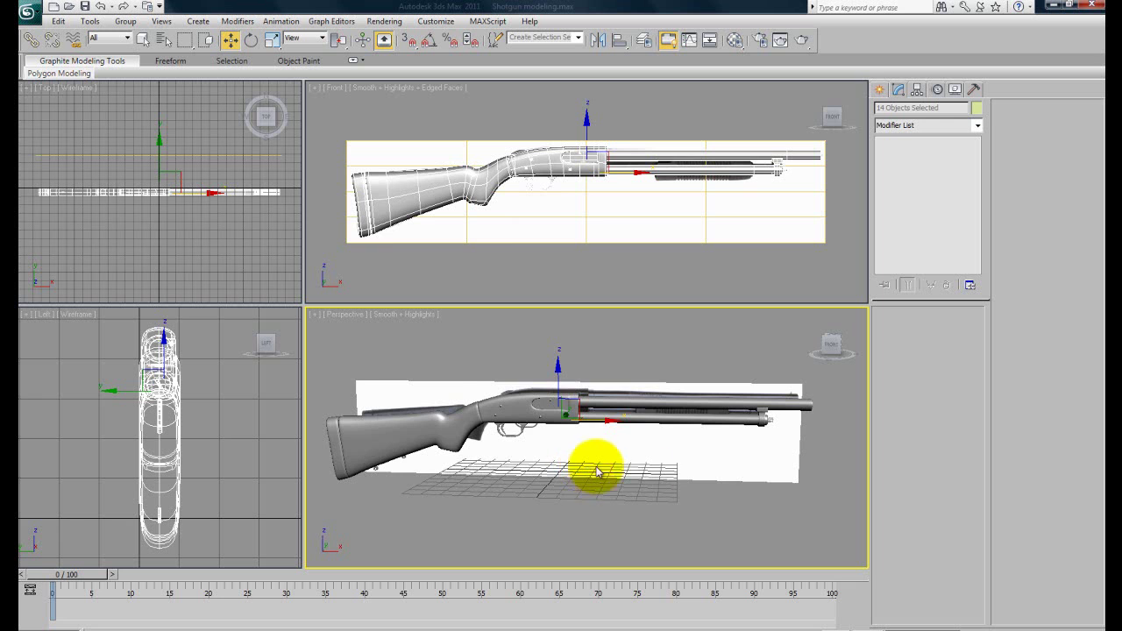
{"action": "middle_click_drag", "start_coordinate": [666, 466], "coordinate": [666, 461]}
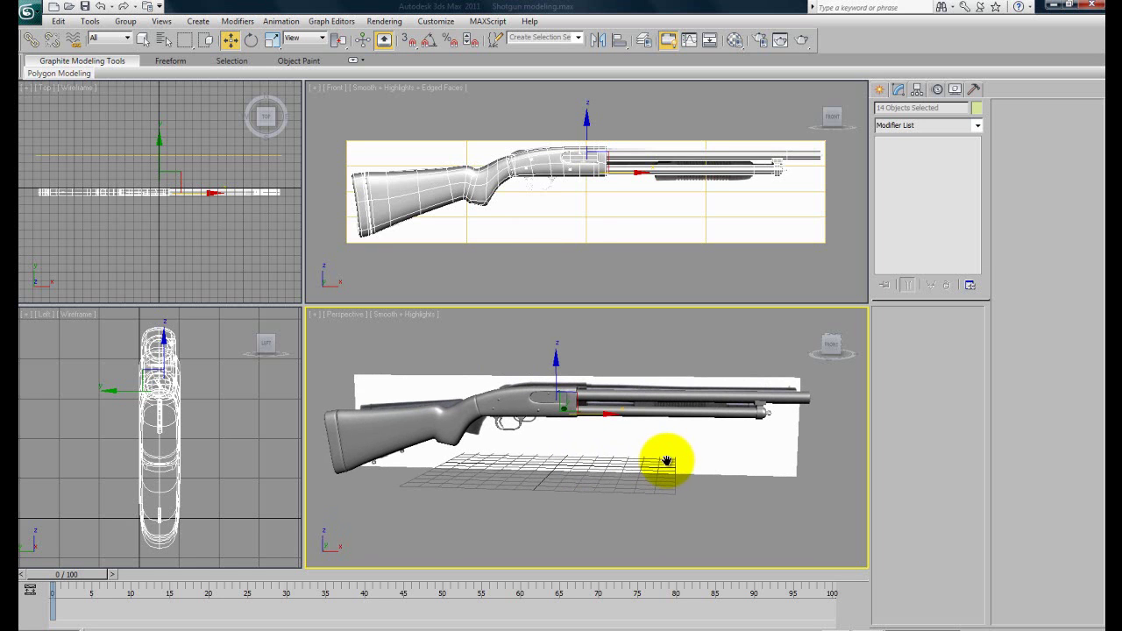